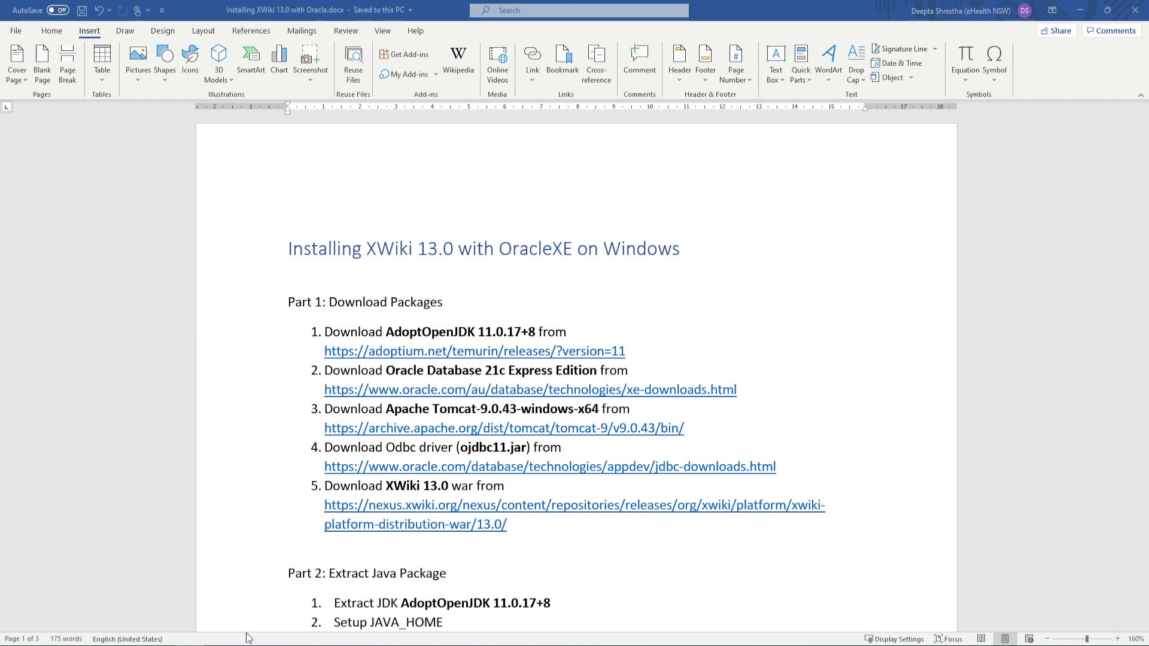
Review the Oracle XE, Tomcat 9.0.43, JDBC driver and XWiki 13.0 download pages in the browser
{"action": "left_click", "coordinate": [234, 605]}
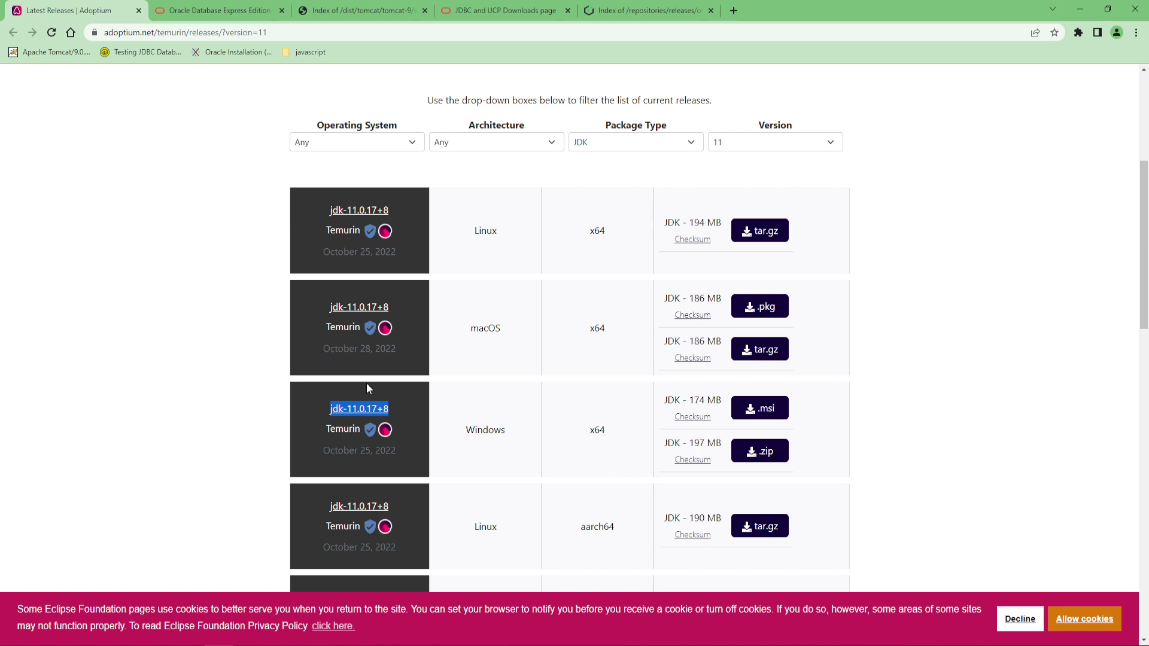
{"action": "left_click", "coordinate": [226, 12]}
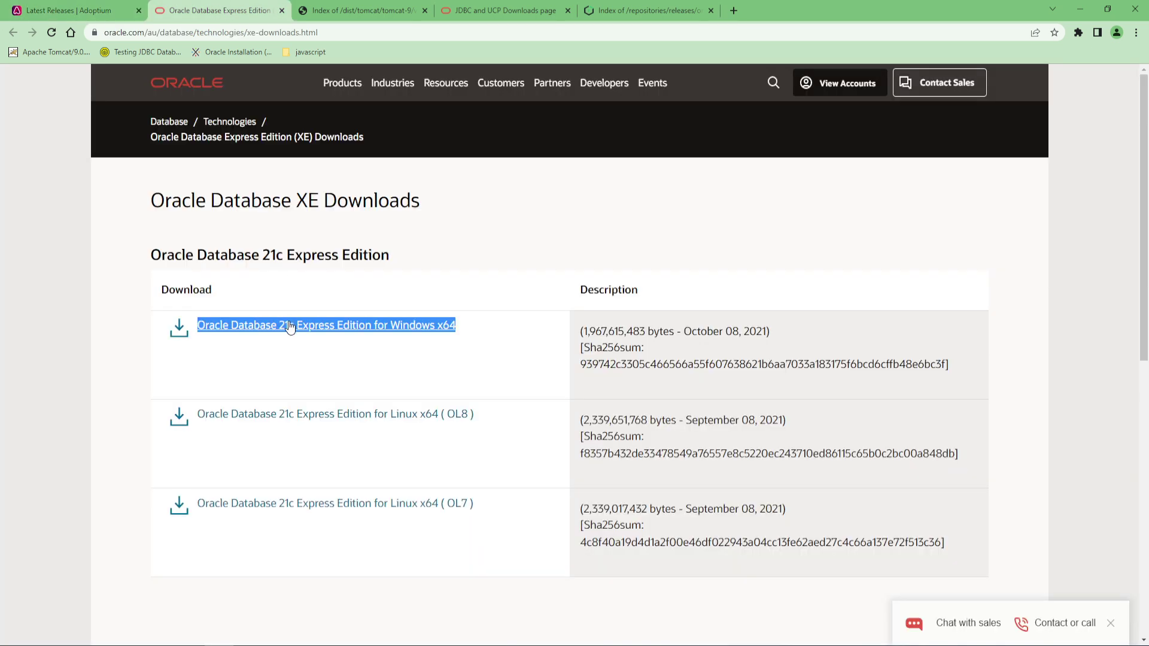
{"action": "left_click", "coordinate": [328, 18]}
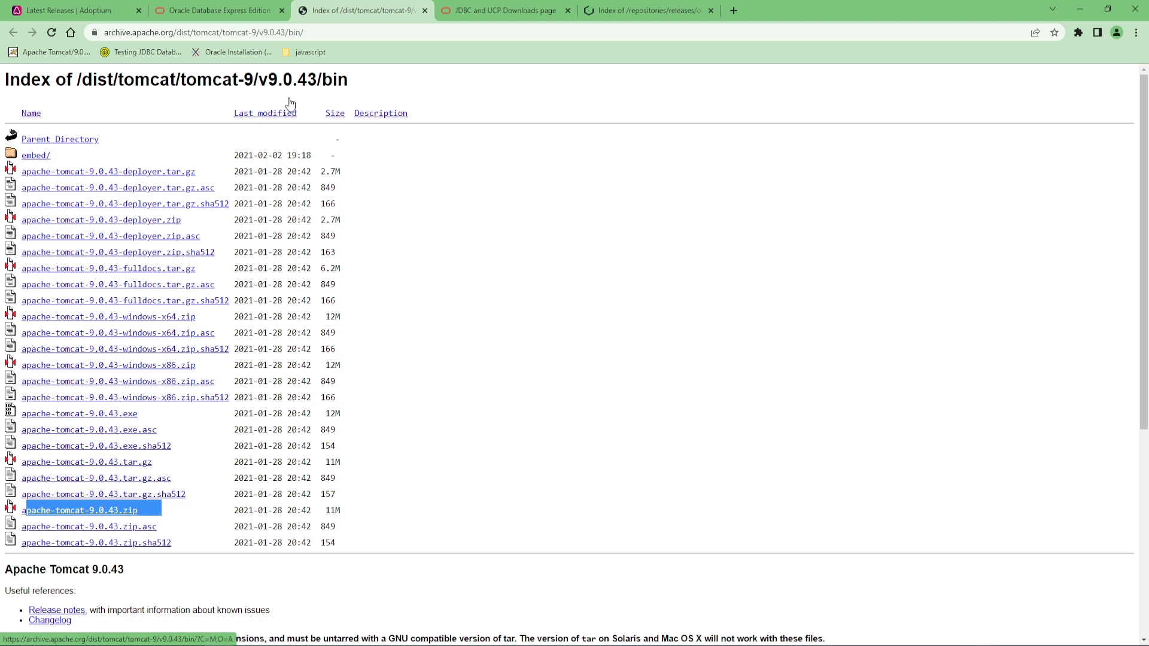
{"action": "left_click", "coordinate": [465, 13]}
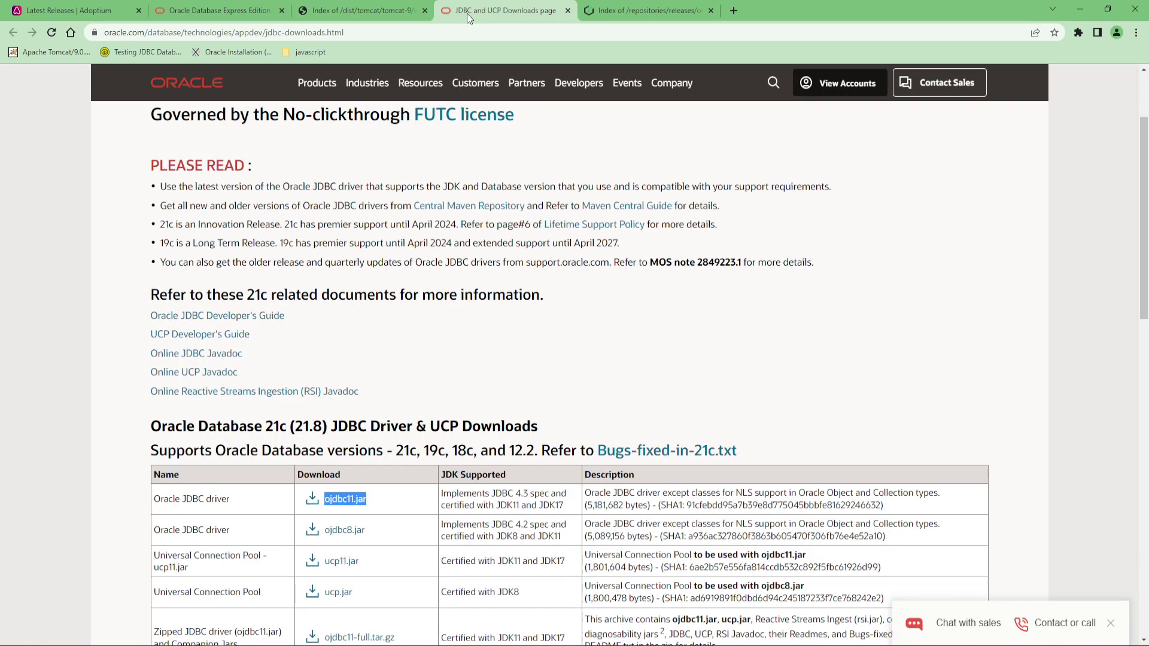
{"action": "left_click", "coordinate": [379, 504]}
{"action": "left_click", "coordinate": [601, 12]}
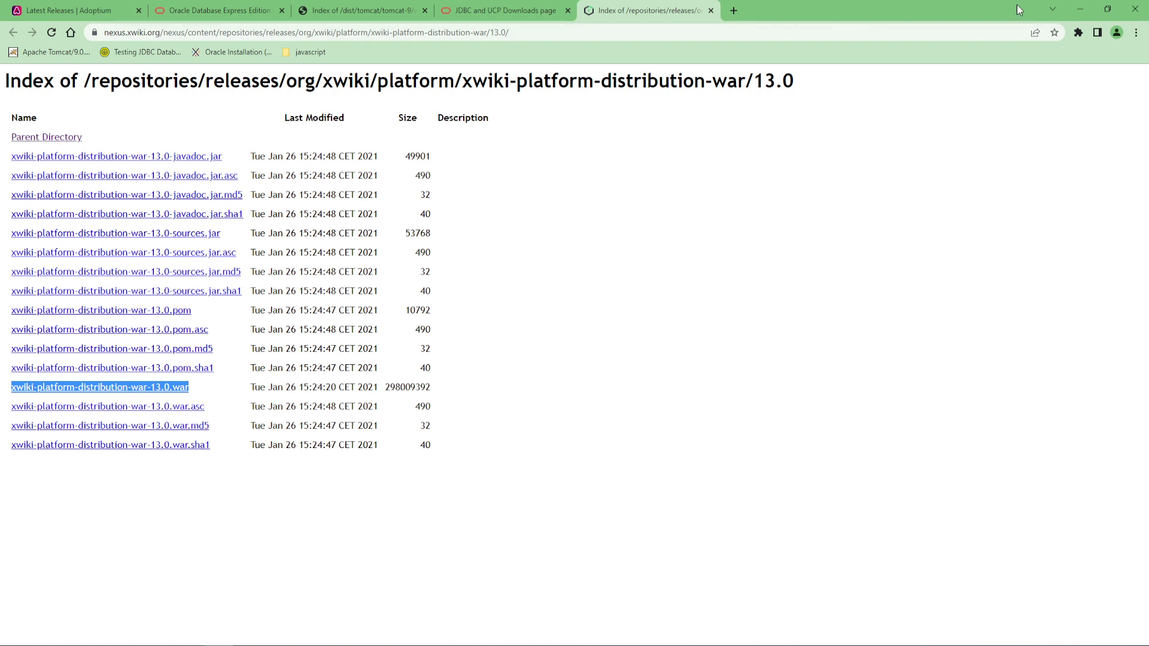
{"action": "left_click", "coordinate": [1081, 13]}
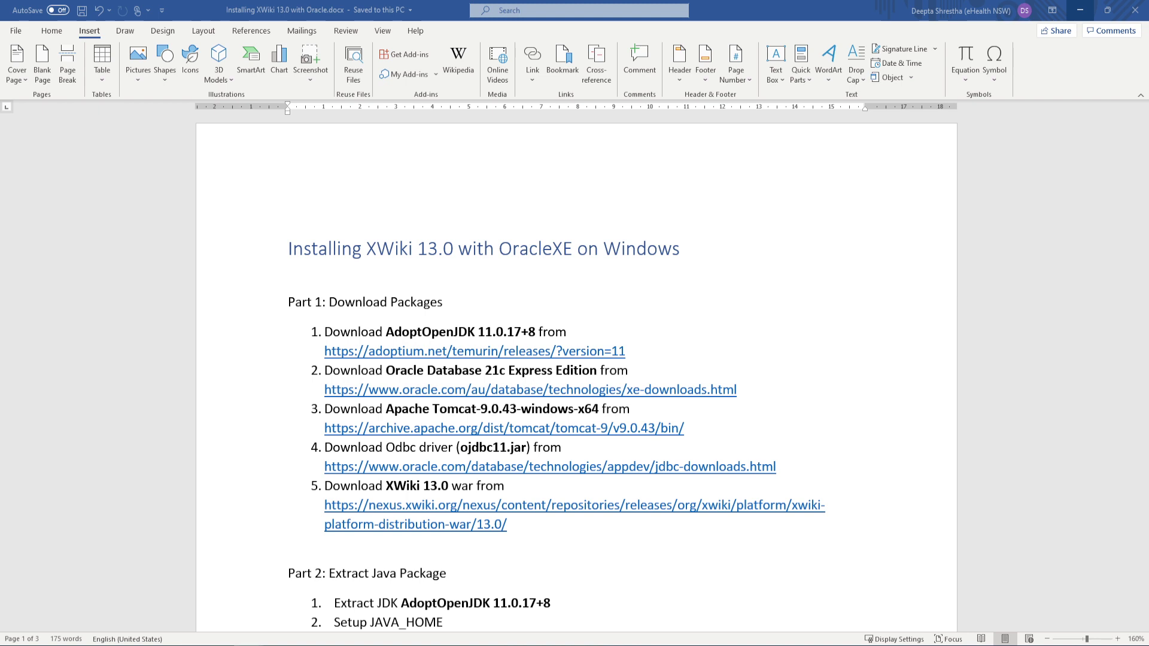
Clear the console and run java -version, confirming OpenJDK 11.0.17 Temurin
{"action": "left_click_drag", "start_coordinate": [1148, 481], "coordinate": [689, 368]}
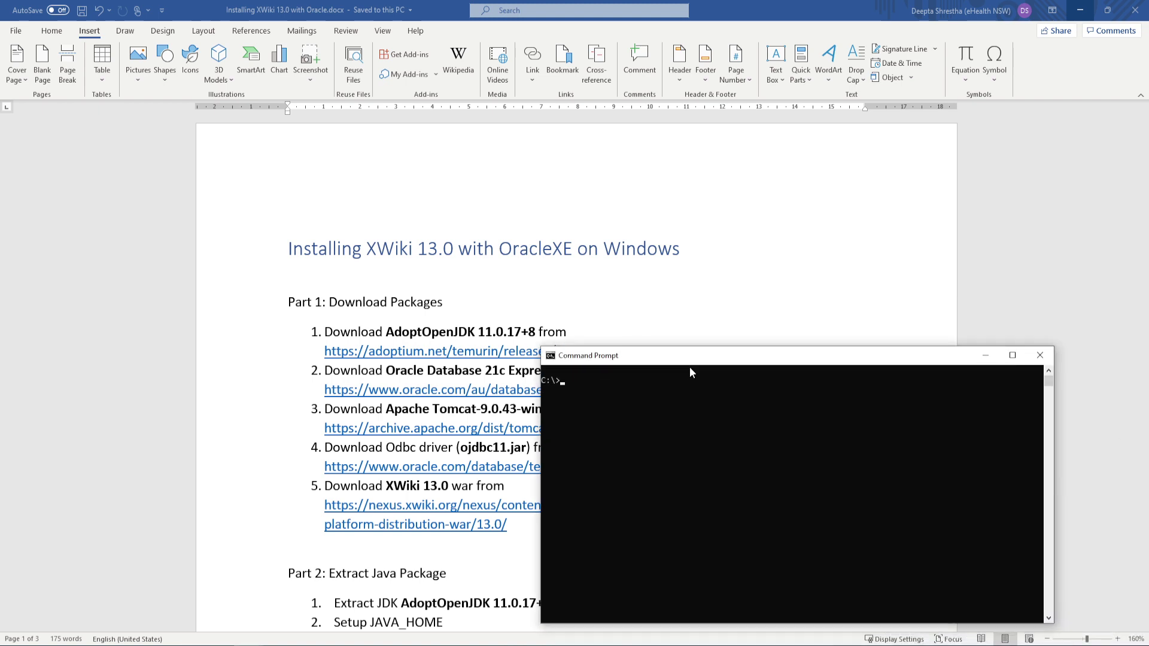
{"action": "type", "text": "cls"}
{"action": "key", "text": "Up"}
{"action": "key", "text": "Return"}
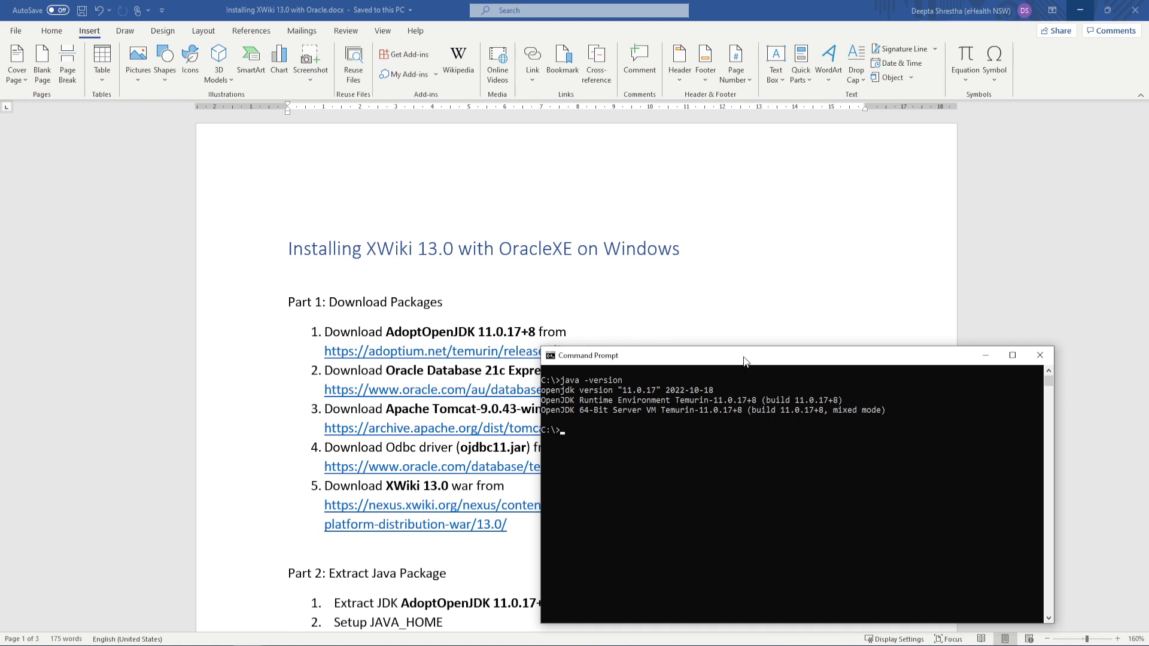
{"action": "left_click_drag", "start_coordinate": [744, 359], "coordinate": [1148, 386]}
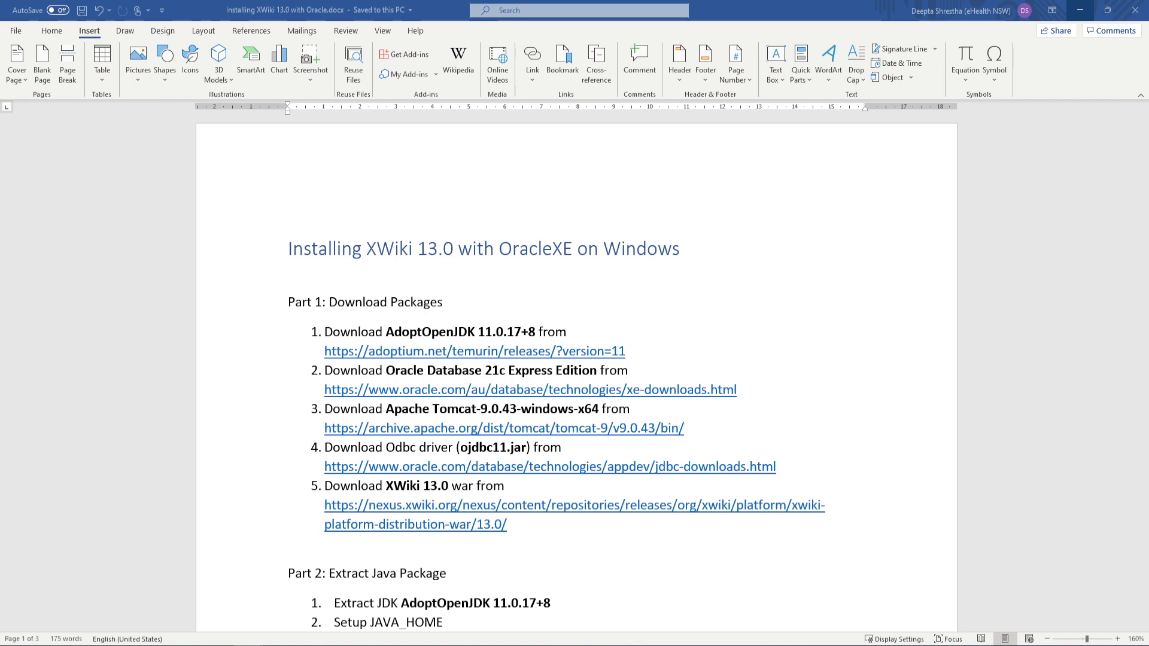
Center the dbca window, select Manage Pluggable databases on Step 1, and continue
{"action": "left_click_drag", "start_coordinate": [922, 645], "coordinate": [764, 394]}
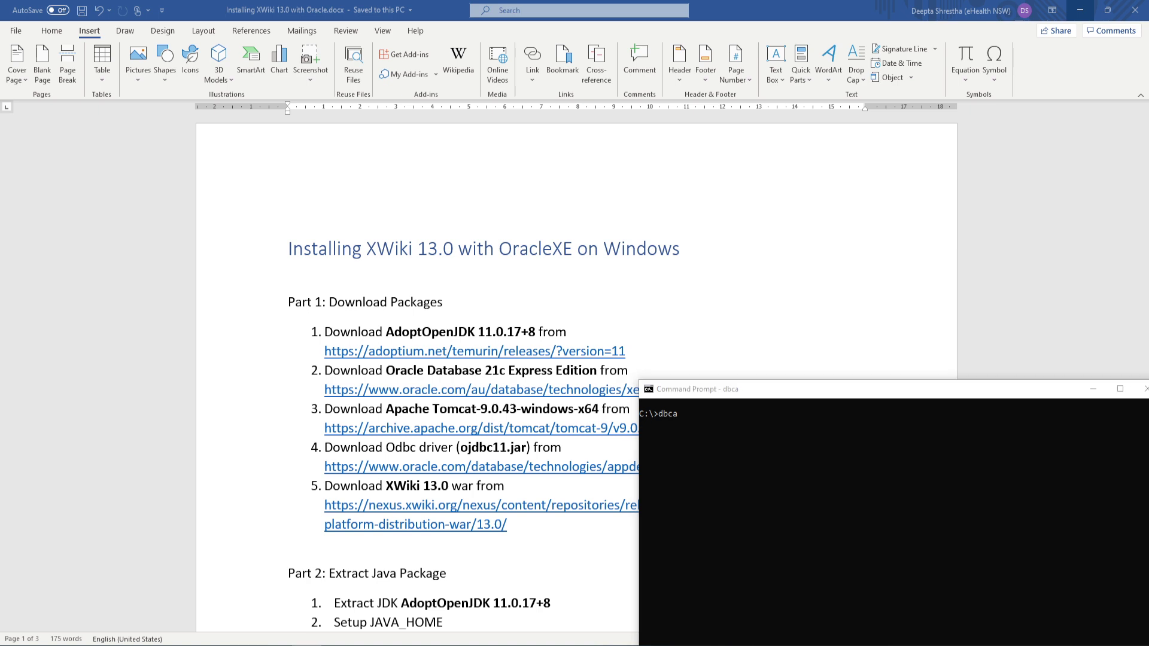
{"action": "left_click_drag", "start_coordinate": [1148, 455], "coordinate": [601, 209]}
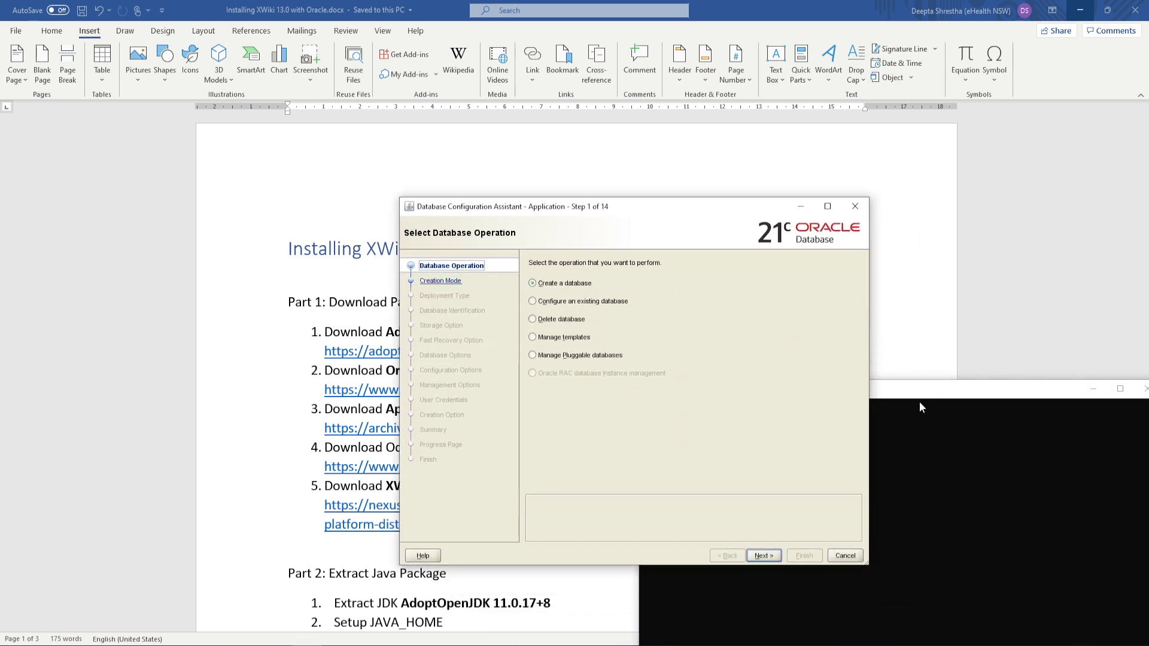
{"action": "left_click_drag", "start_coordinate": [922, 390], "coordinate": [1148, 419]}
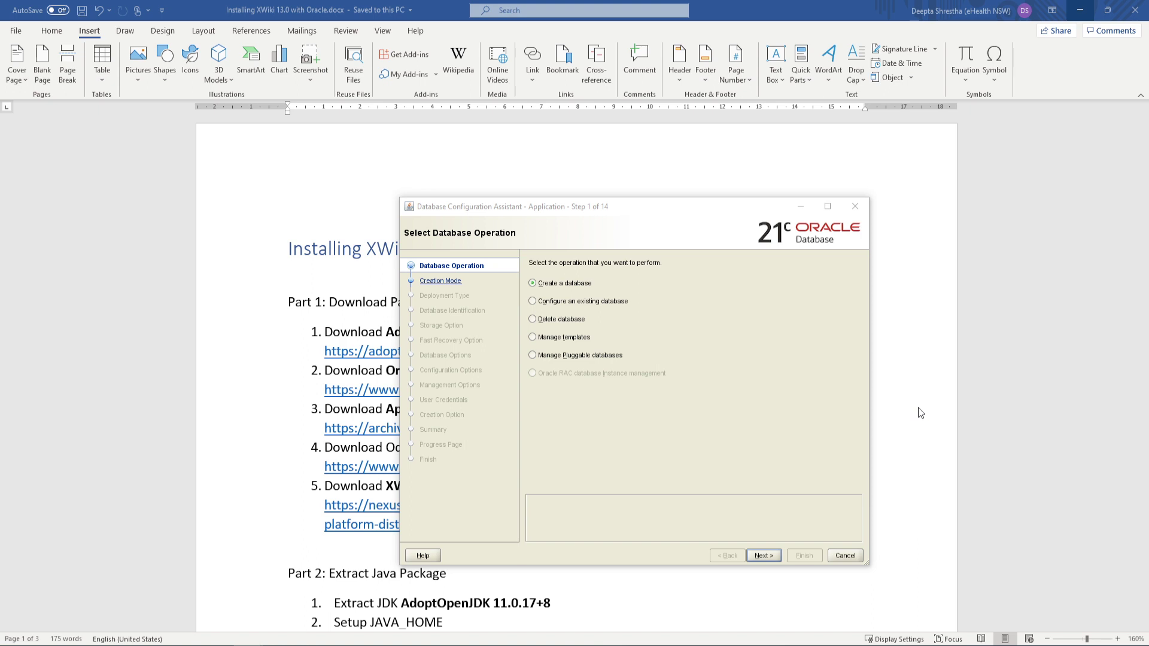
{"action": "left_click", "coordinate": [581, 358]}
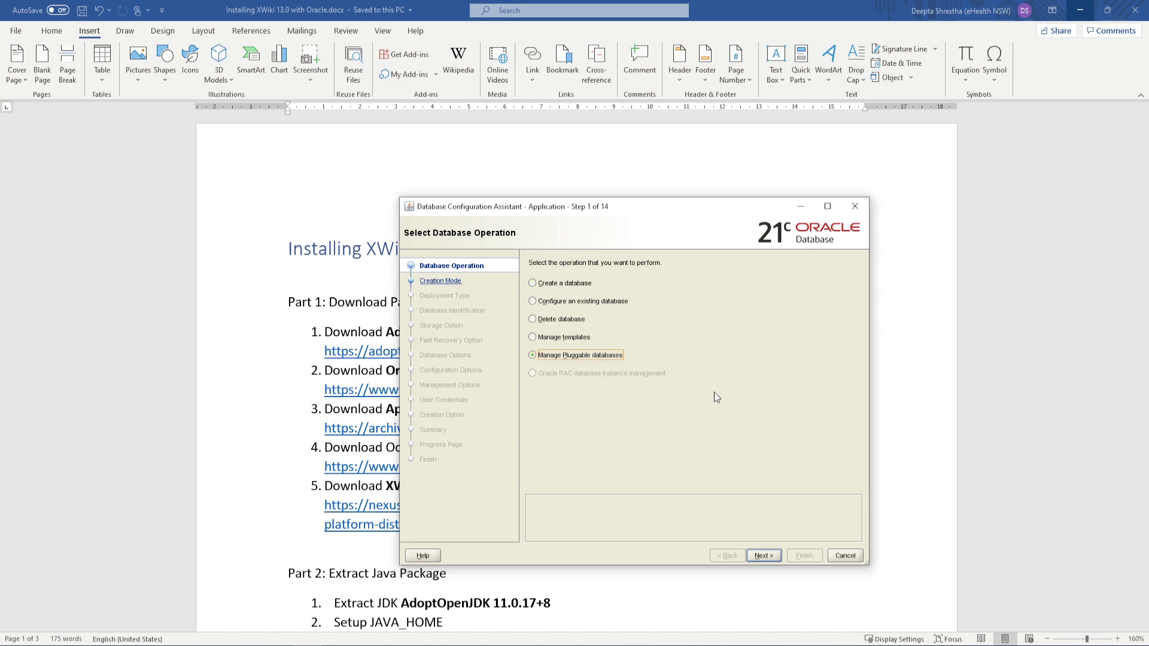
{"action": "scroll", "coordinate": [294, 428], "scroll_direction": "down", "scroll_amount": 3}
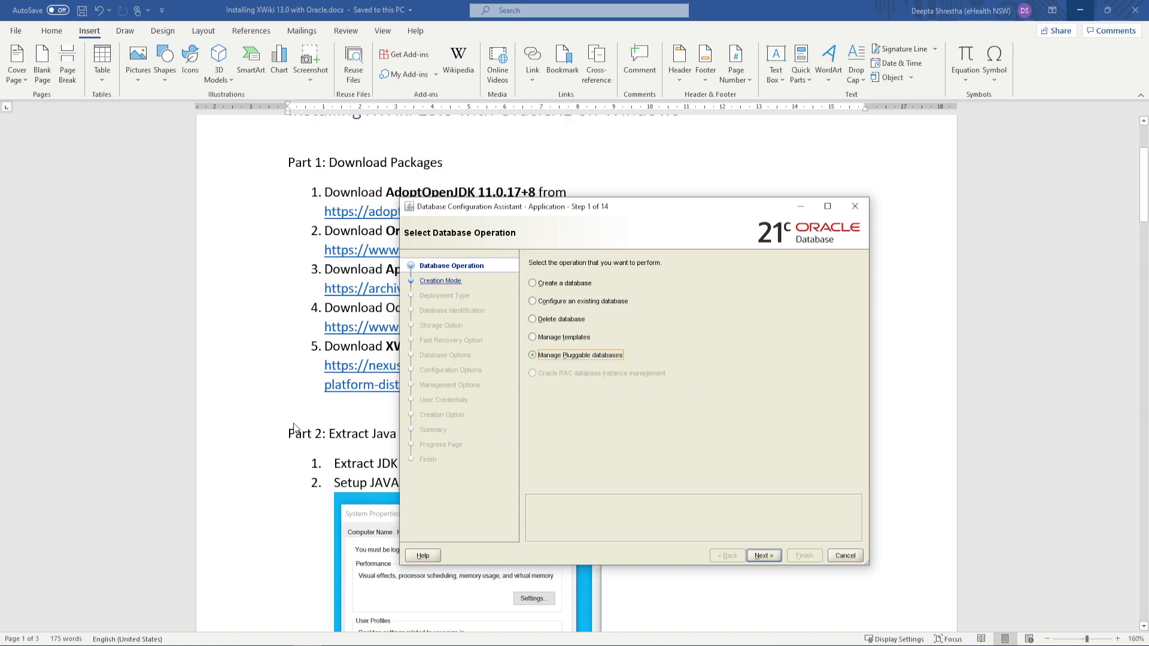
{"action": "scroll", "coordinate": [295, 429], "scroll_direction": "down", "scroll_amount": 4}
{"action": "scroll", "coordinate": [294, 429], "scroll_direction": "down", "scroll_amount": 1}
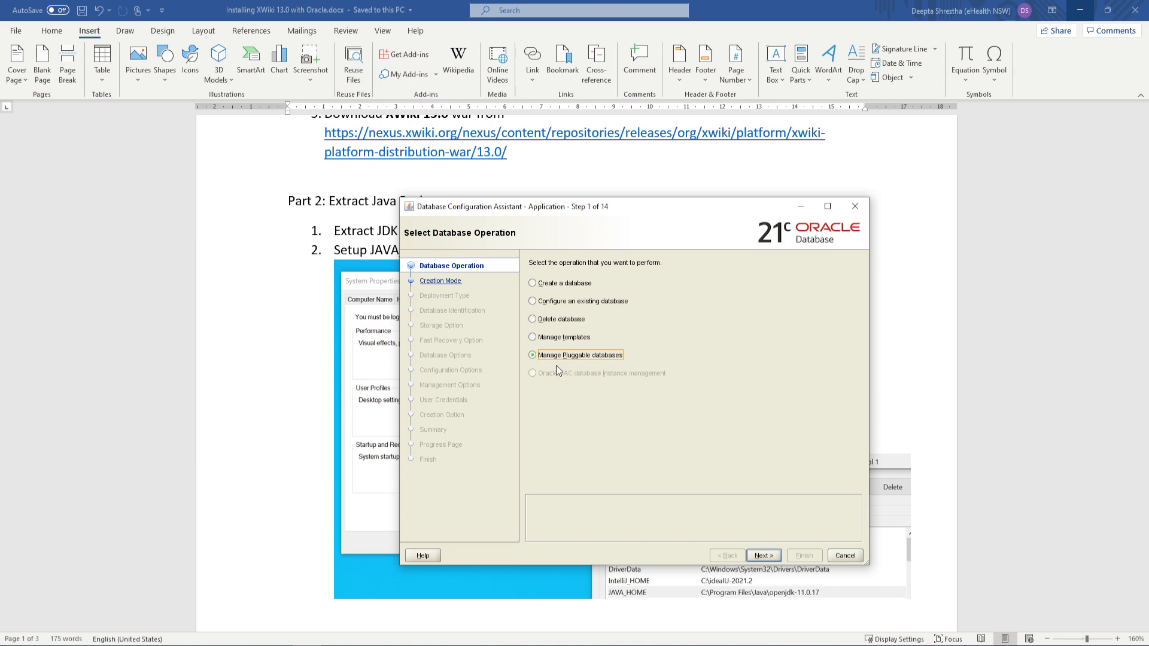
{"action": "left_click", "coordinate": [764, 555]}
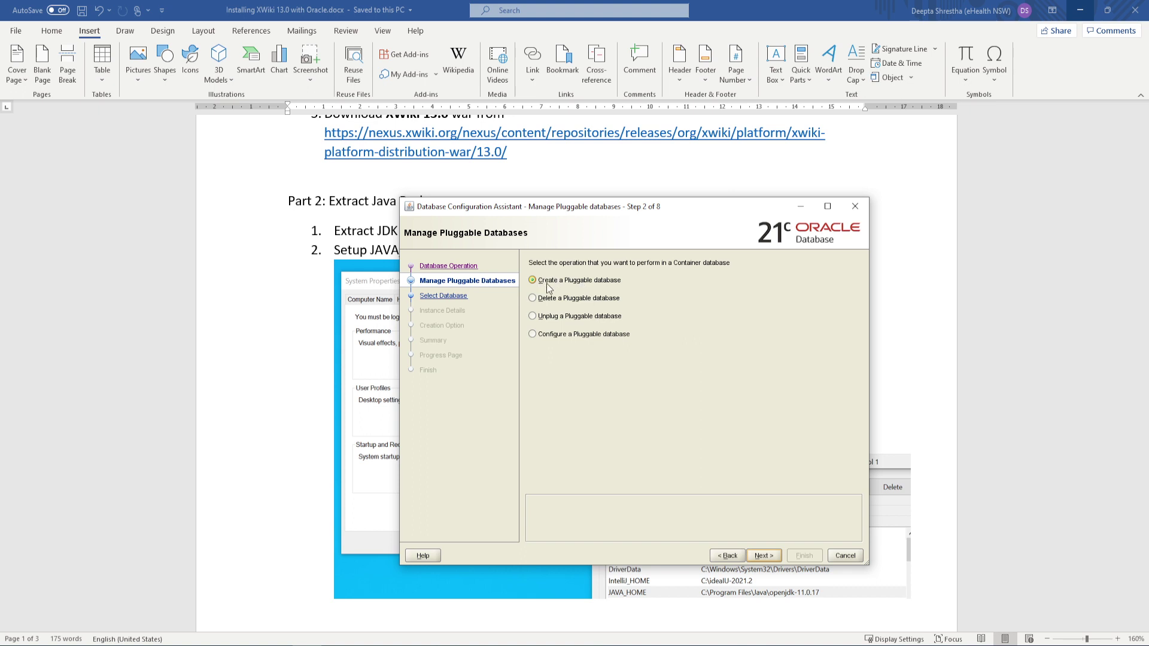
Keep Create a Pluggable database, with XE as container and PDB$SEED as source
{"action": "left_click", "coordinate": [765, 556]}
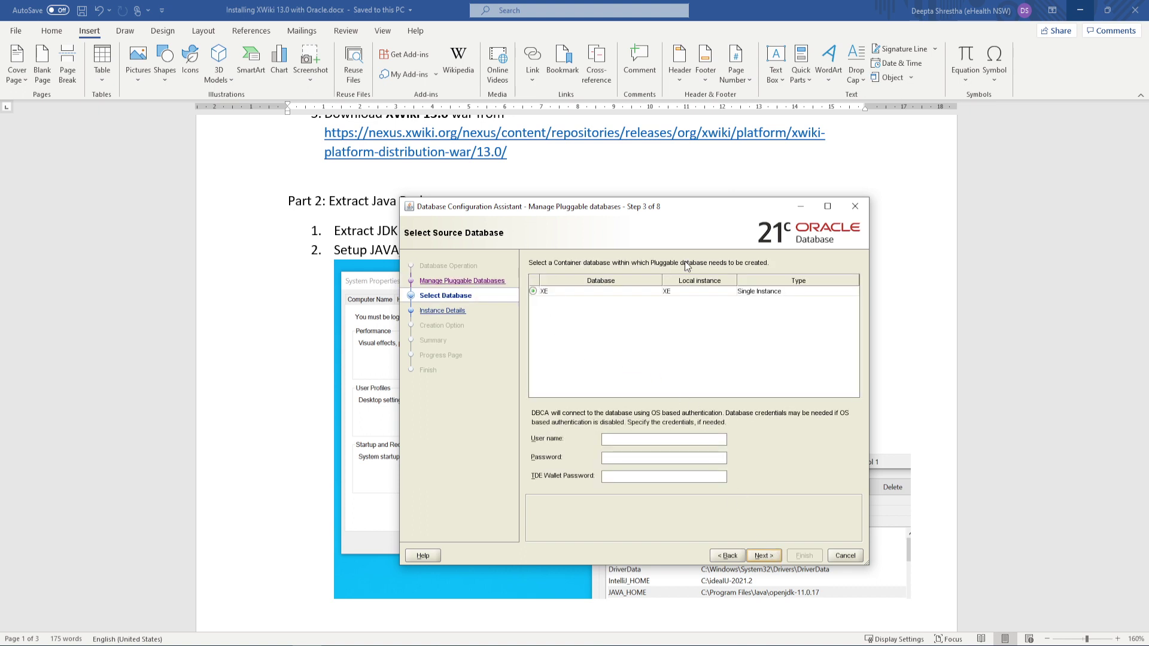
{"action": "left_click", "coordinate": [766, 556]}
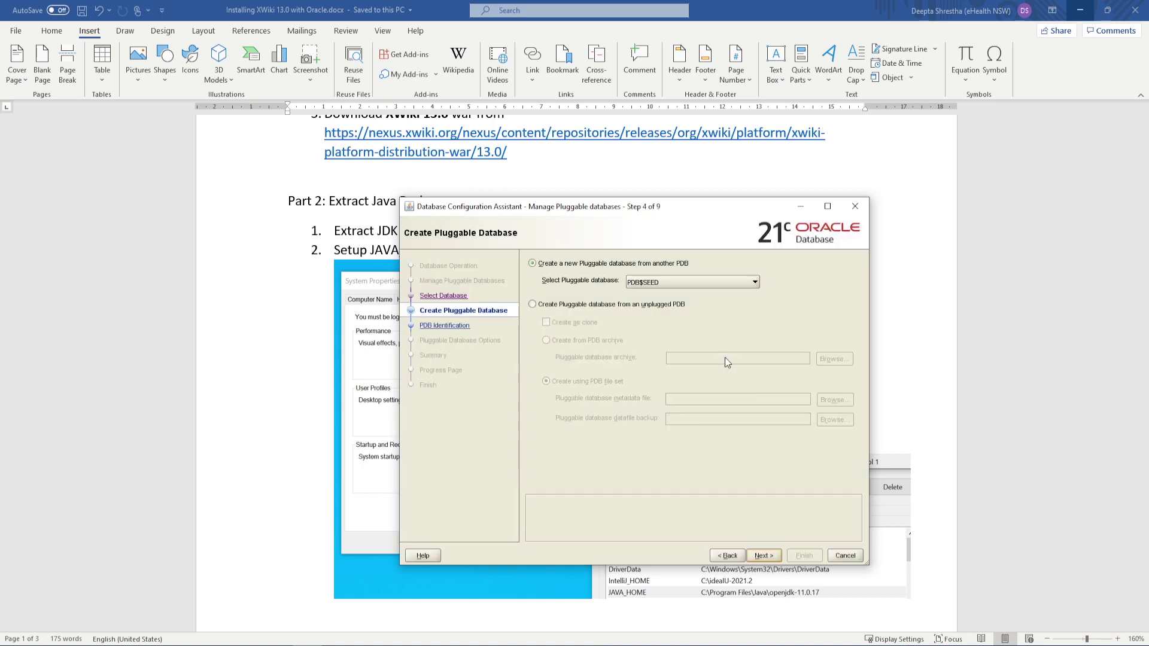
{"action": "left_click", "coordinate": [684, 282]}
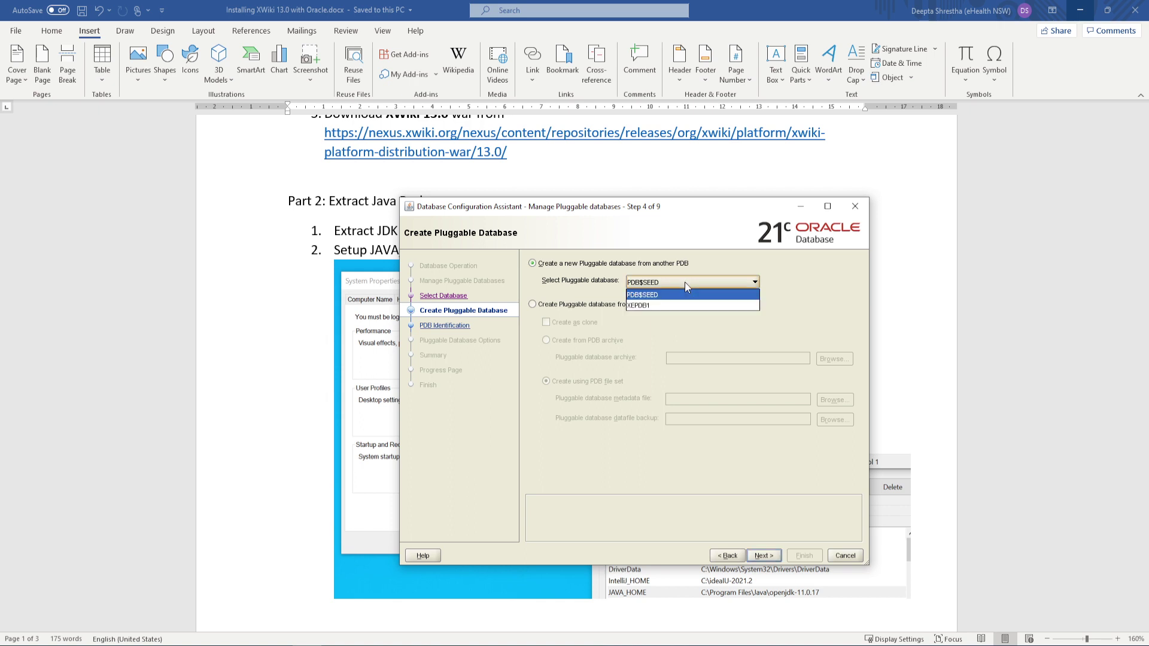
{"action": "left_click", "coordinate": [684, 282]}
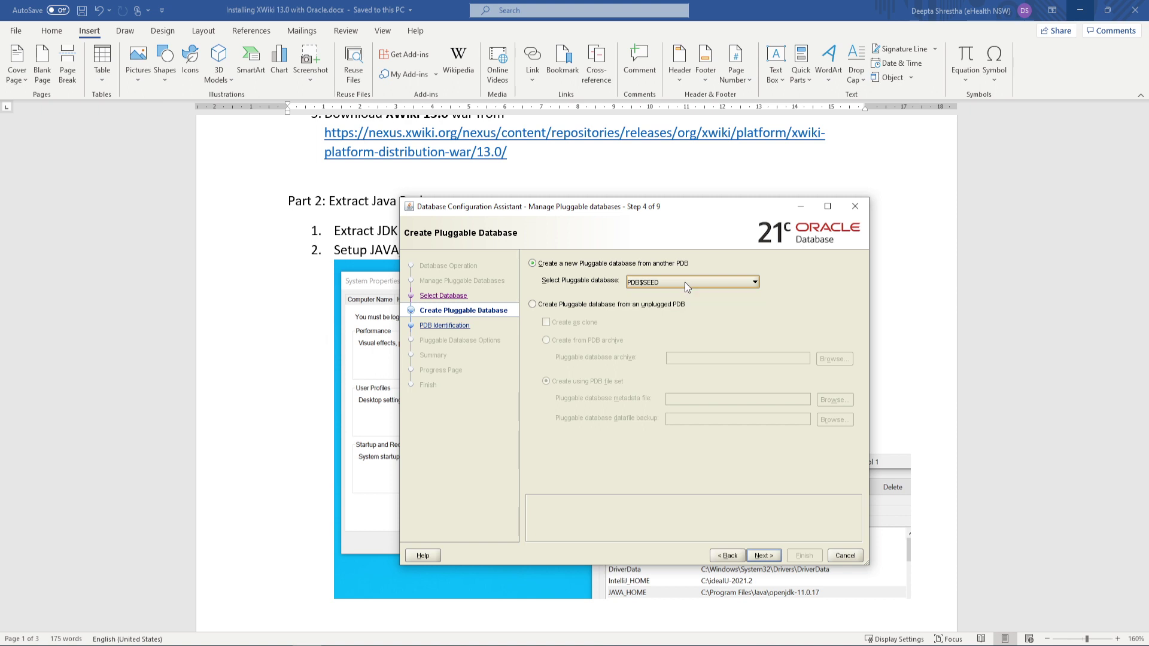
{"action": "left_click", "coordinate": [763, 555]}
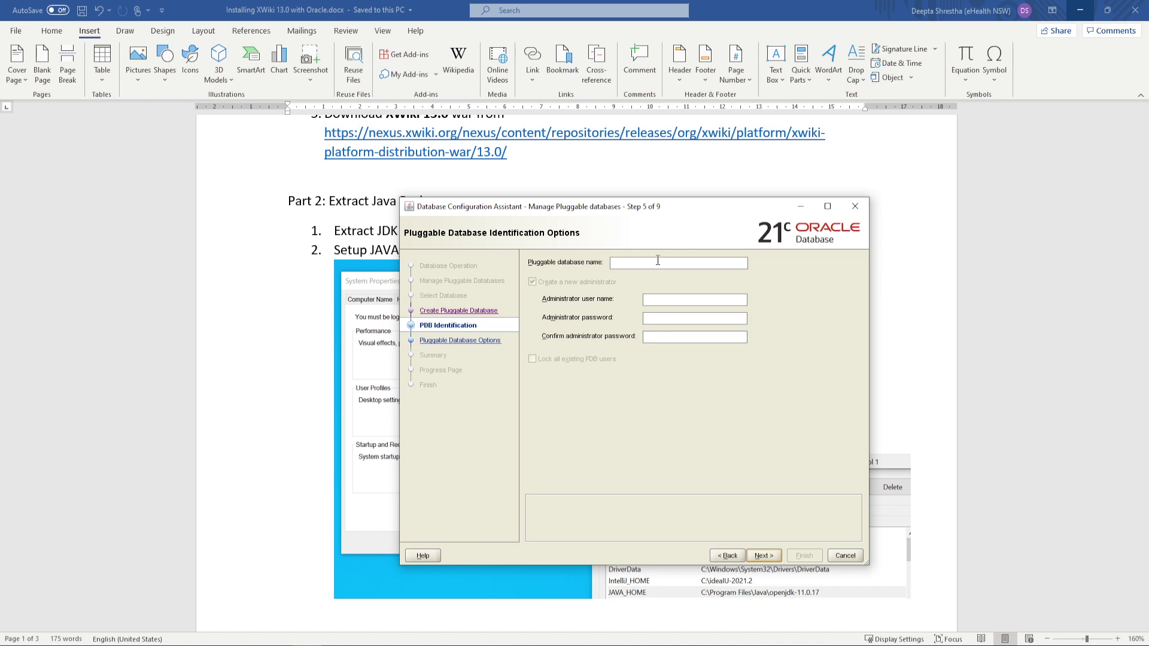
Name the pluggable database xwiki with administrator user xwiki and enter the admin password
{"action": "left_click", "coordinate": [660, 264]}
{"action": "type", "text": "xwikixwiki"}
{"action": "key", "text": "Tab"}
{"action": "type", "text": "xwiki"}
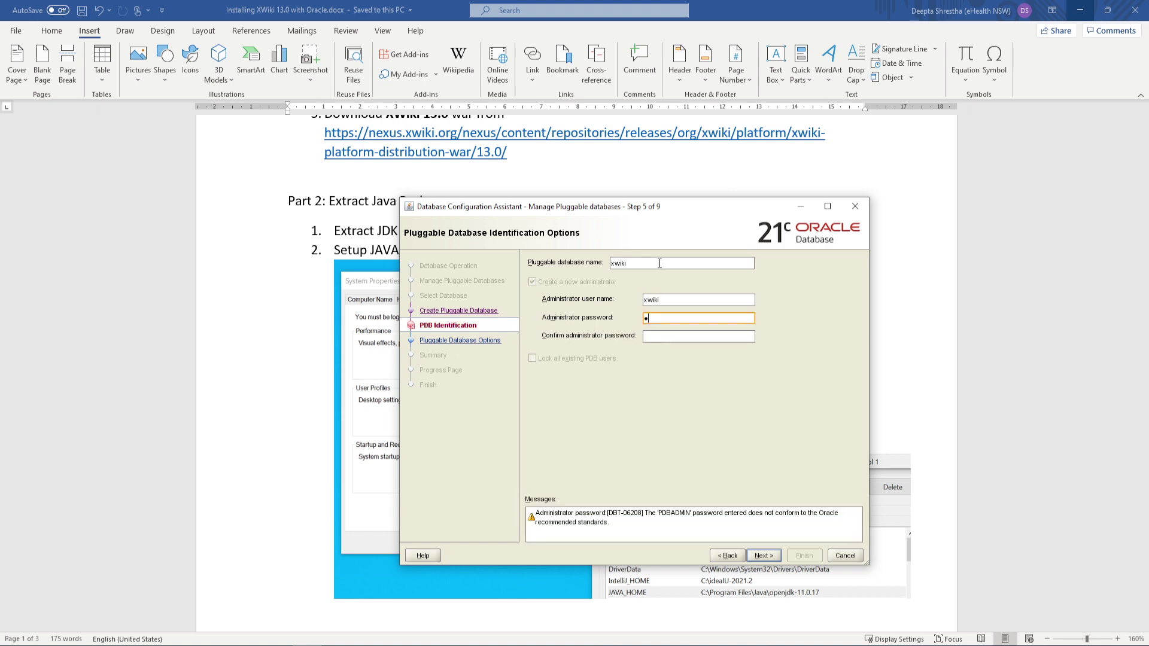
{"action": "key", "text": "Tab"}
{"action": "type", "text": "xwiki"}
{"action": "left_click", "coordinate": [761, 553]}
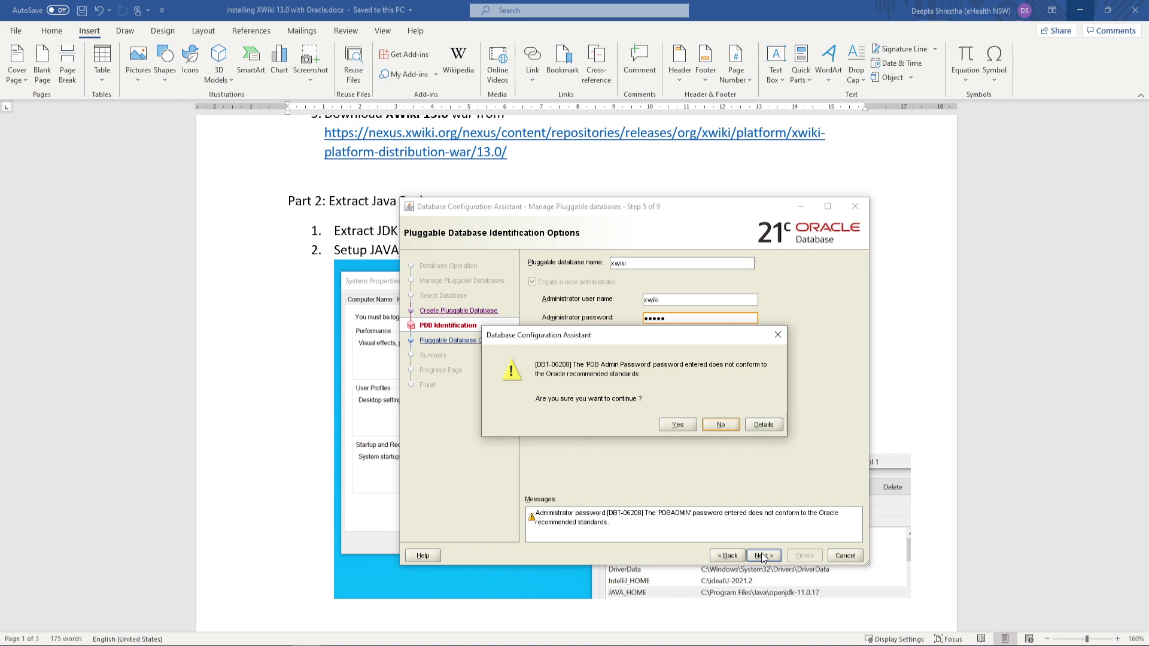
Accept the password warning, change the datafile folder from XE to PDB, and finish
{"action": "left_click", "coordinate": [678, 424]}
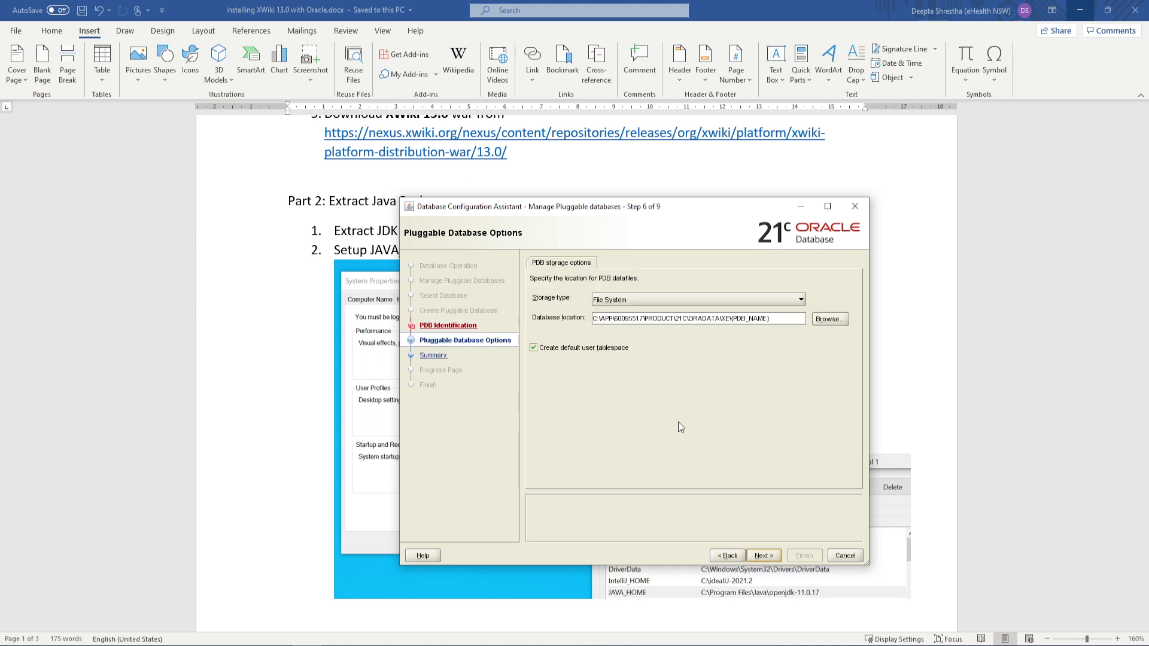
{"action": "left_click", "coordinate": [729, 321]}
{"action": "key", "text": "BackSpace"}
{"action": "key", "text": "BackSpace"}
{"action": "key", "text": "BackSpace"}
{"action": "type", "text": "P"}
{"action": "left_click", "coordinate": [760, 555]}
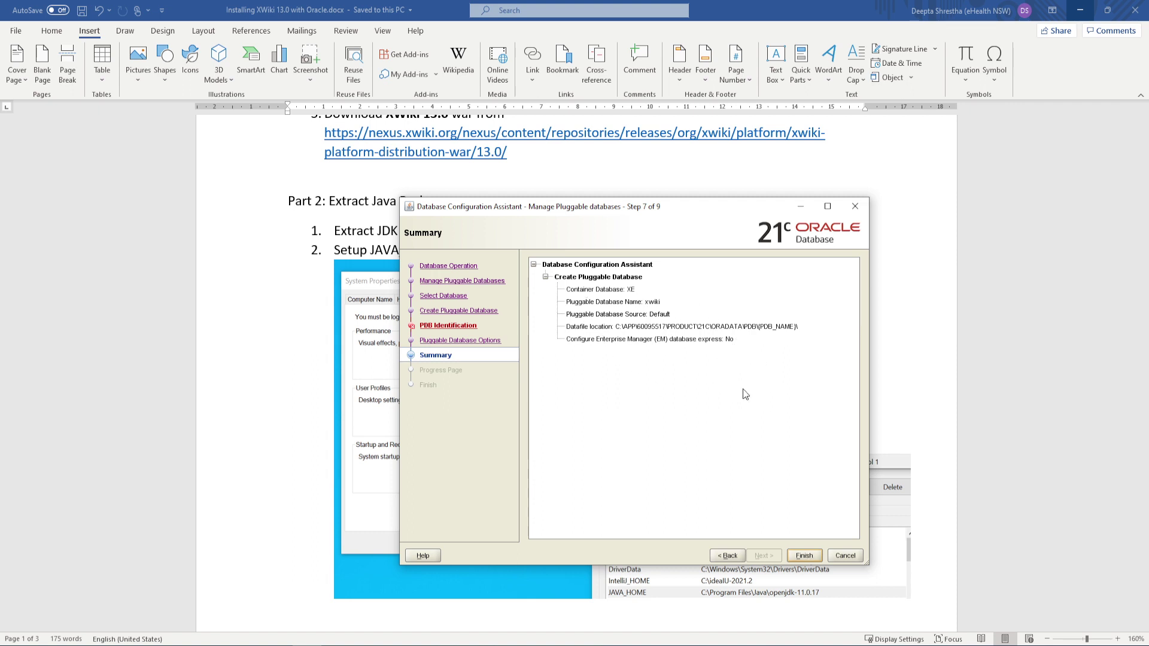
{"action": "left_click", "coordinate": [804, 556]}
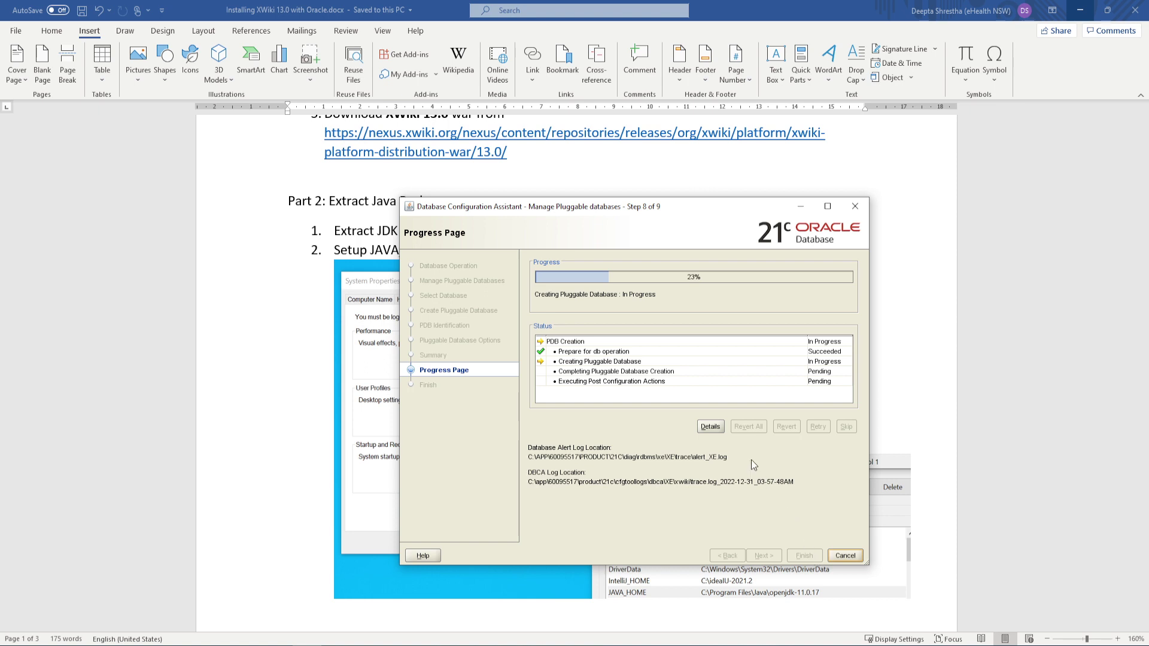
Check the detailed progress log, then close dbca once XWIKI is plugged successfully
{"action": "left_click", "coordinate": [713, 425]}
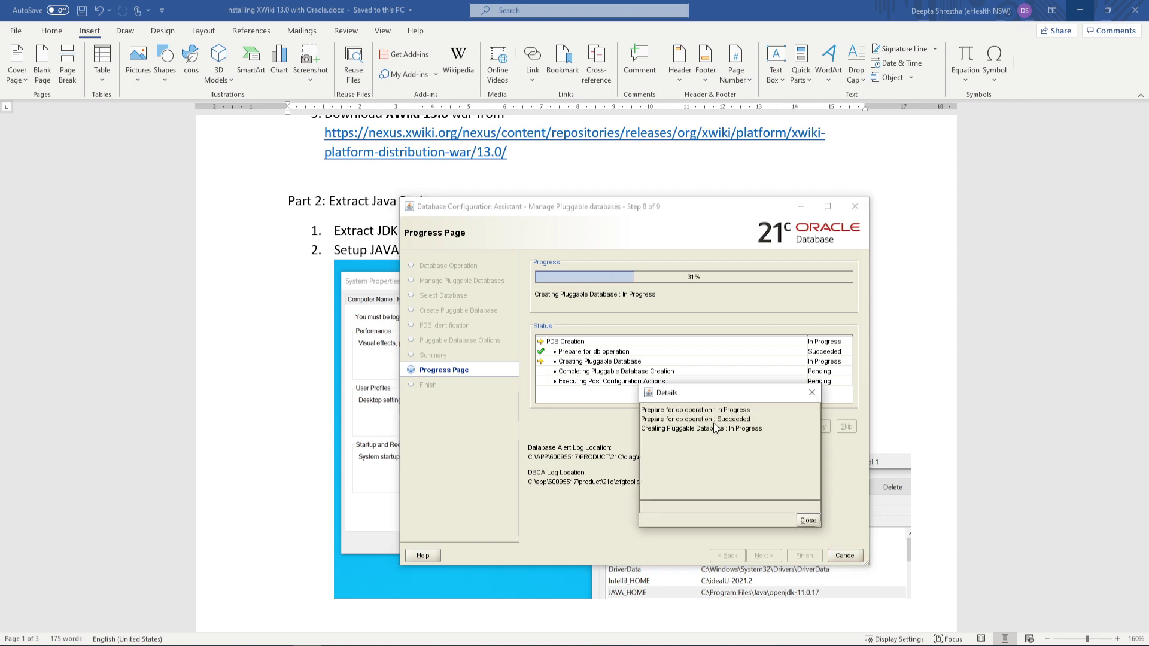
{"action": "left_click", "coordinate": [805, 520]}
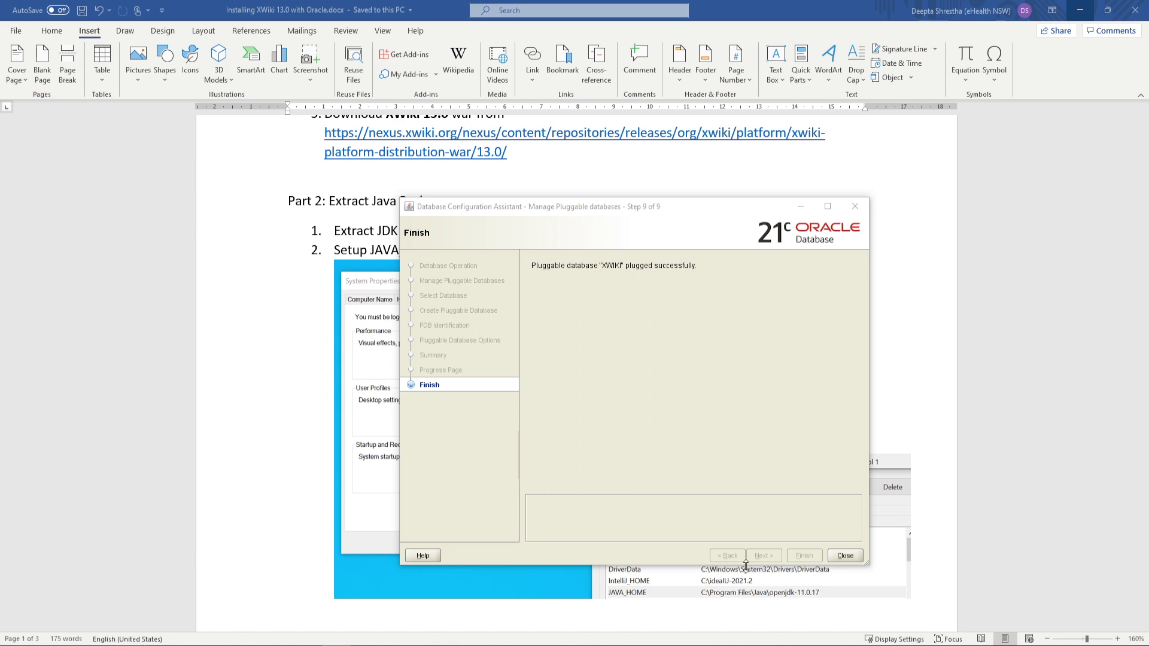
{"action": "left_click", "coordinate": [850, 557]}
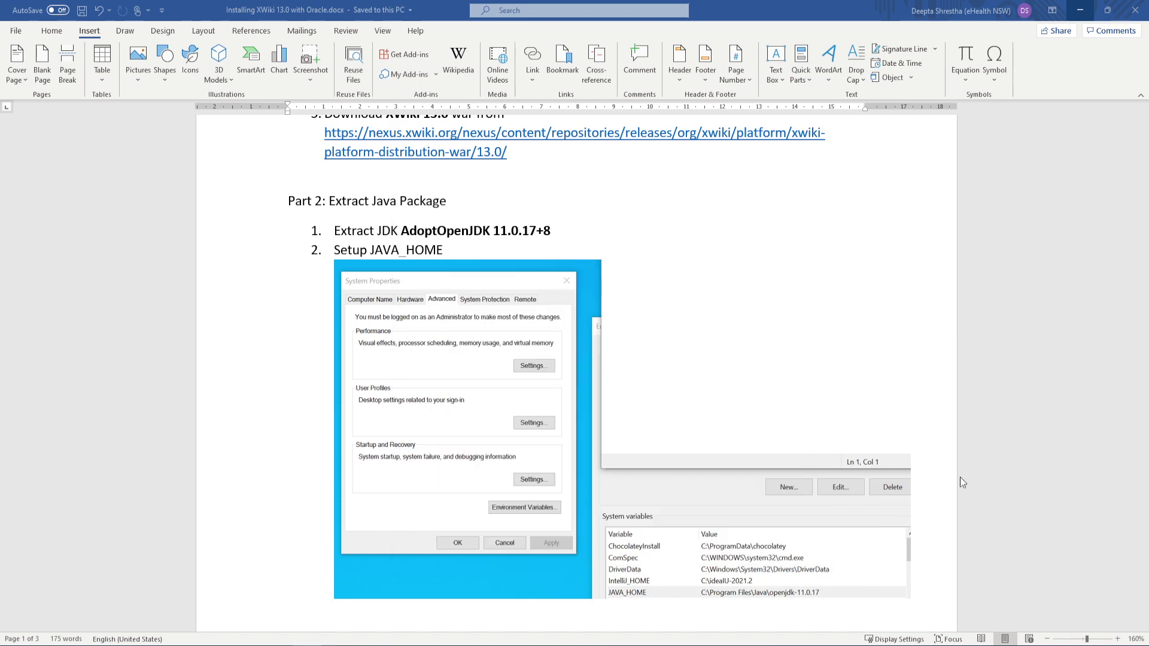
{"action": "scroll", "coordinate": [748, 367], "scroll_direction": "down", "scroll_amount": 6}
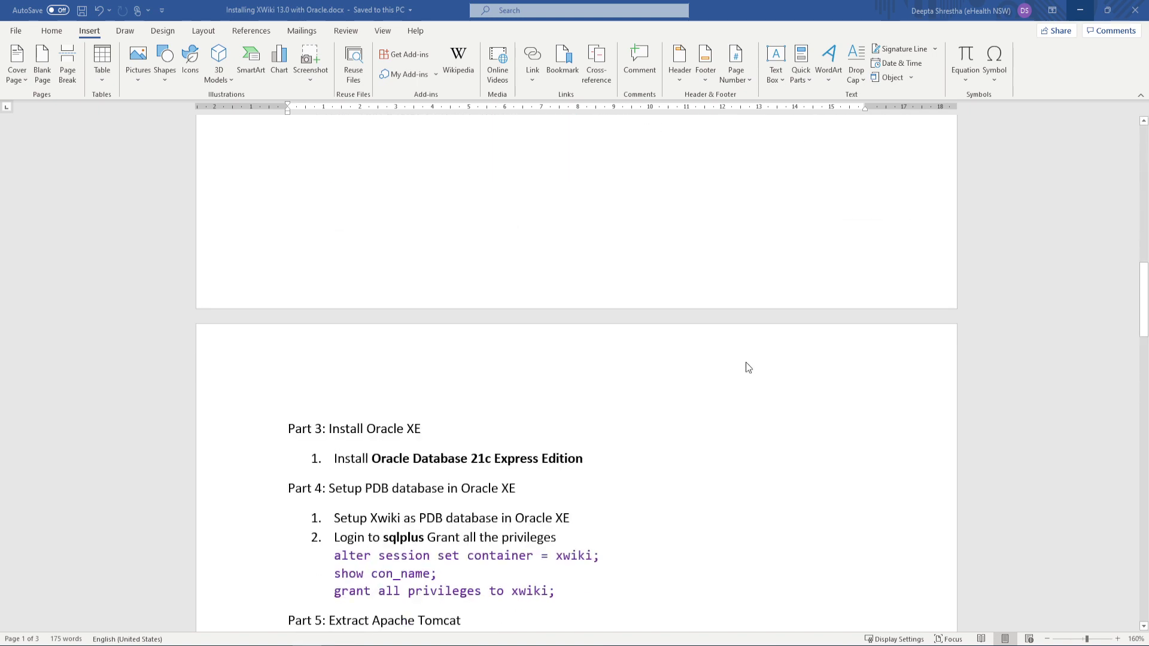
Scroll the Word guide to Parts 5–6 and place Command Prompt beside it
{"action": "scroll", "coordinate": [745, 363], "scroll_direction": "down", "scroll_amount": 3}
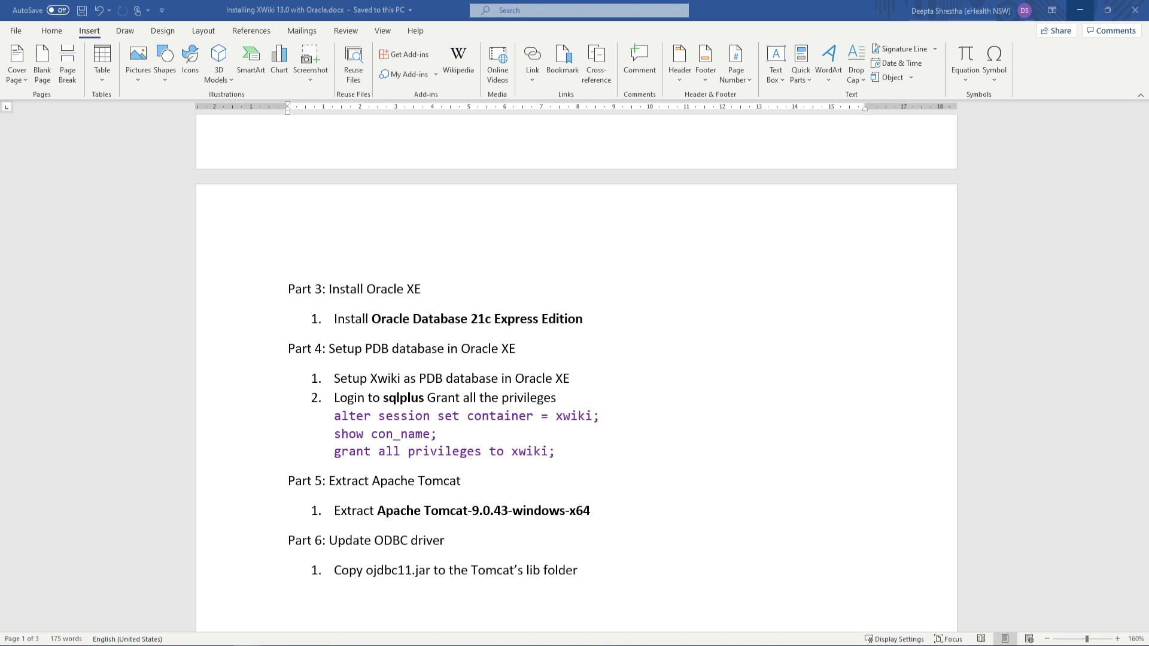
{"action": "left_click_drag", "start_coordinate": [1148, 335], "coordinate": [796, 261]}
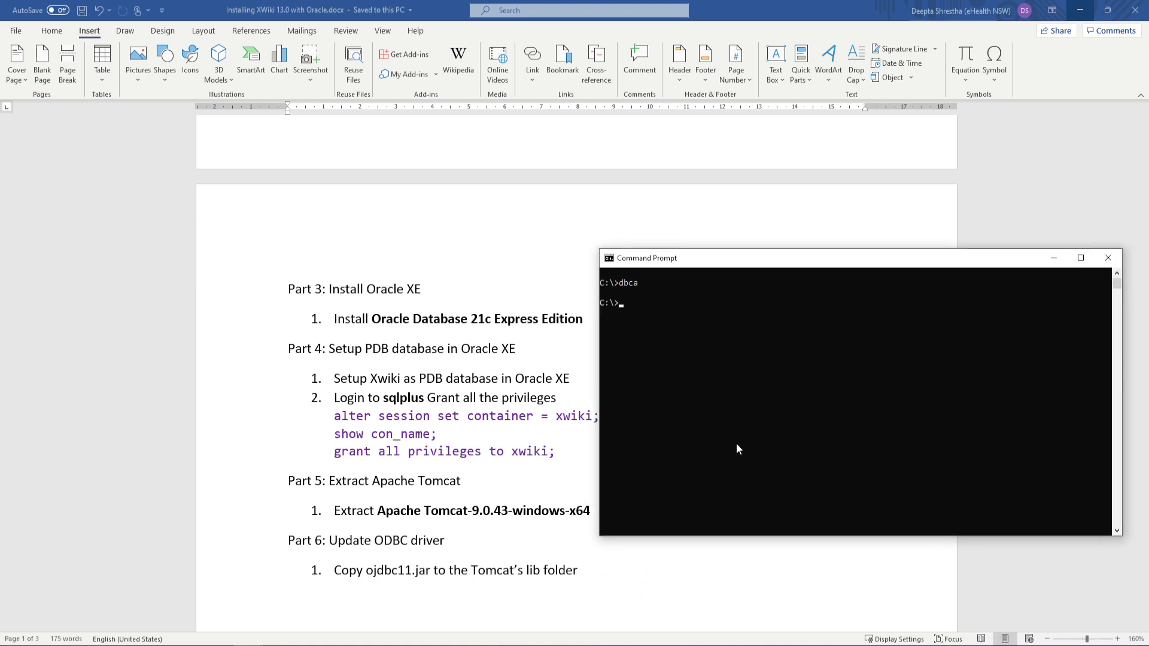
Log into SQL*Plus as sysdba and run the guide's alter session command for xwiki
{"action": "left_click", "coordinate": [775, 423]}
{"action": "type", "text": "sqlplus / as sys"}
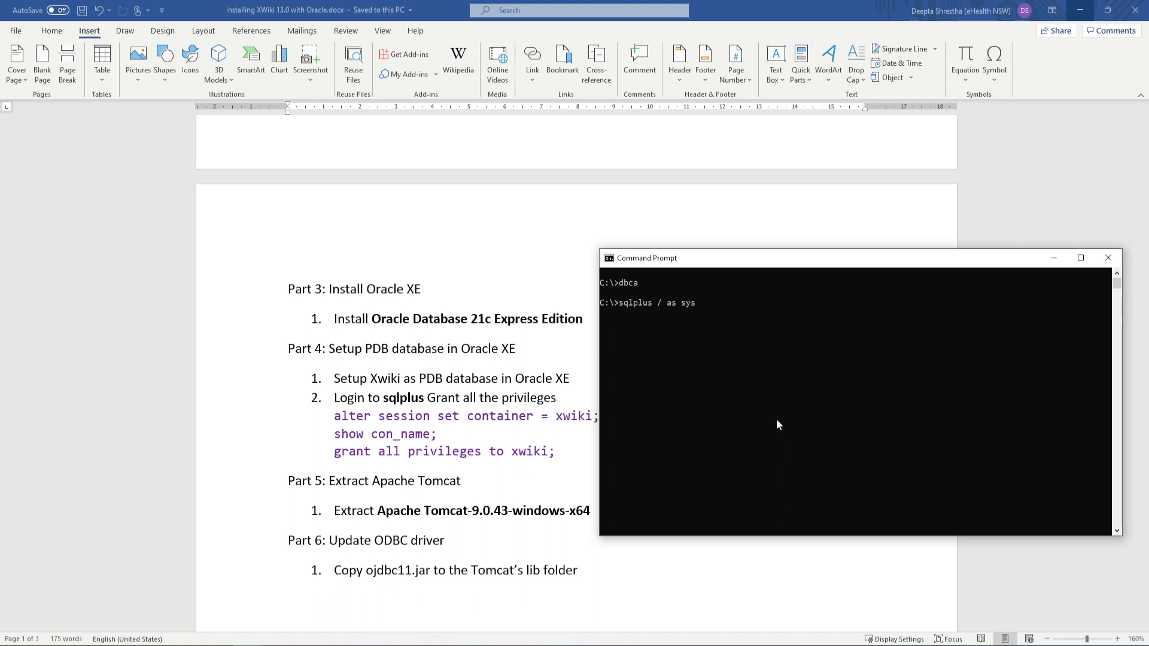
{"action": "type", "text": "dba"}
{"action": "key", "text": "Return"}
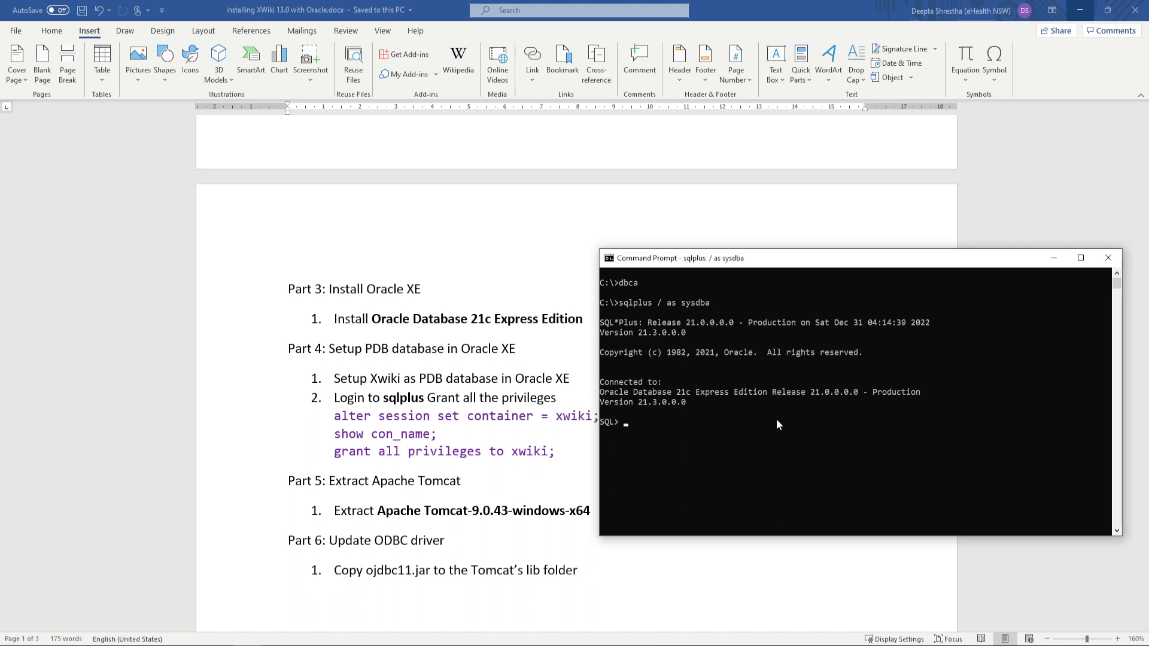
{"action": "left_click", "coordinate": [378, 427]}
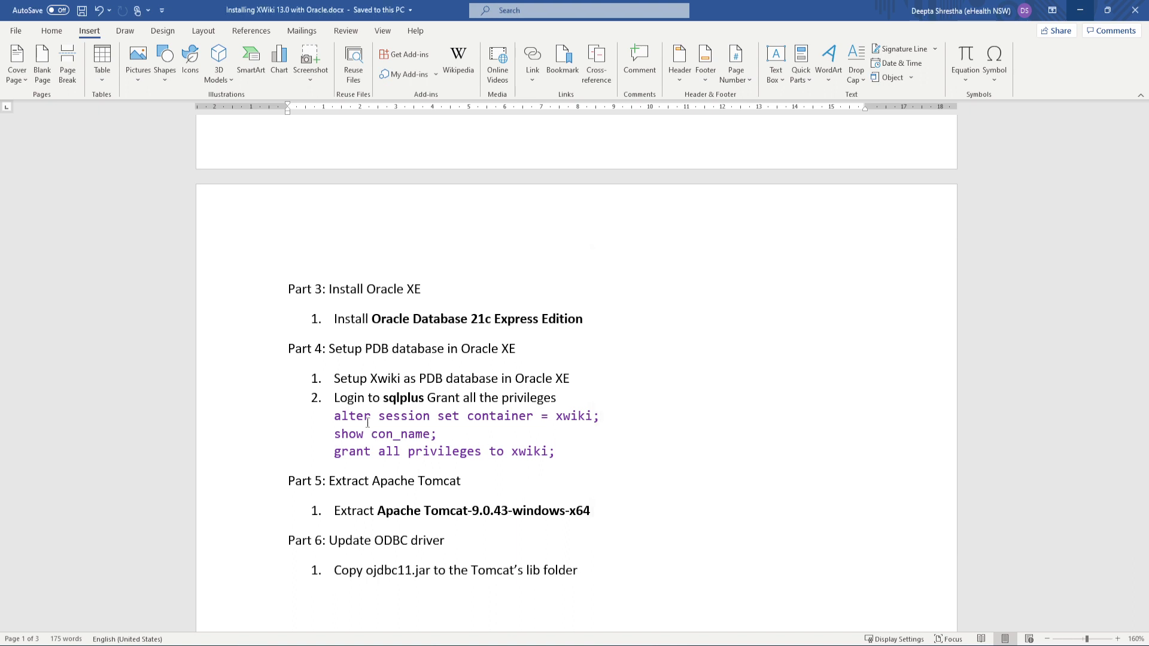
{"action": "left_click_drag", "start_coordinate": [334, 416], "coordinate": [604, 410]}
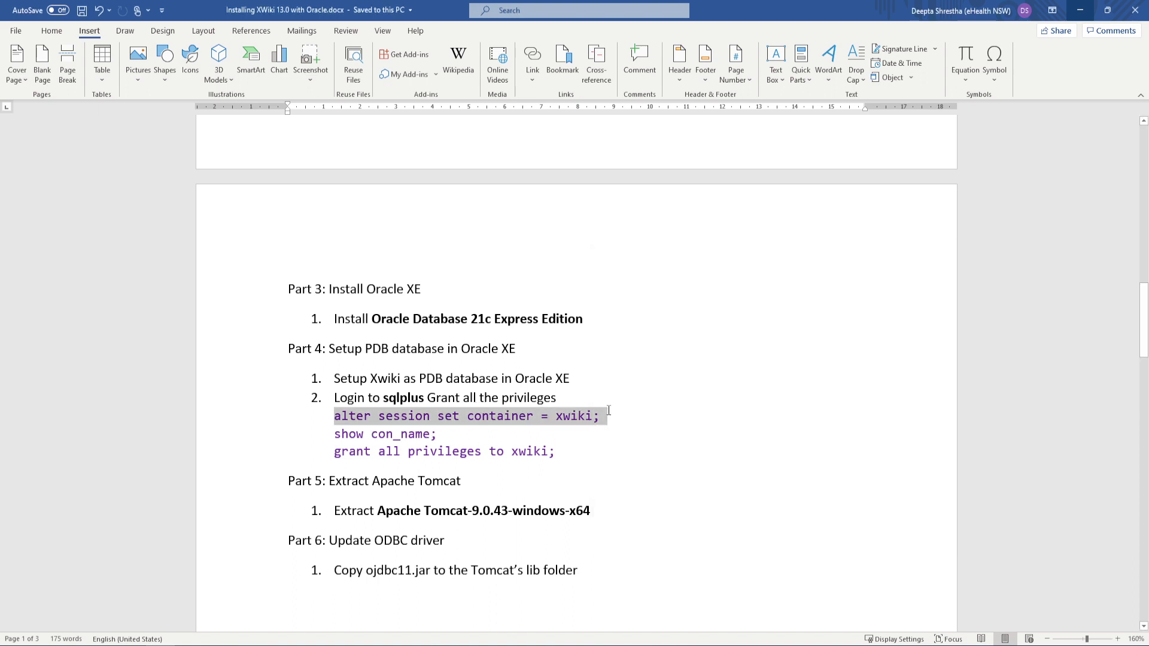
{"action": "key", "text": "ctrl+c"}
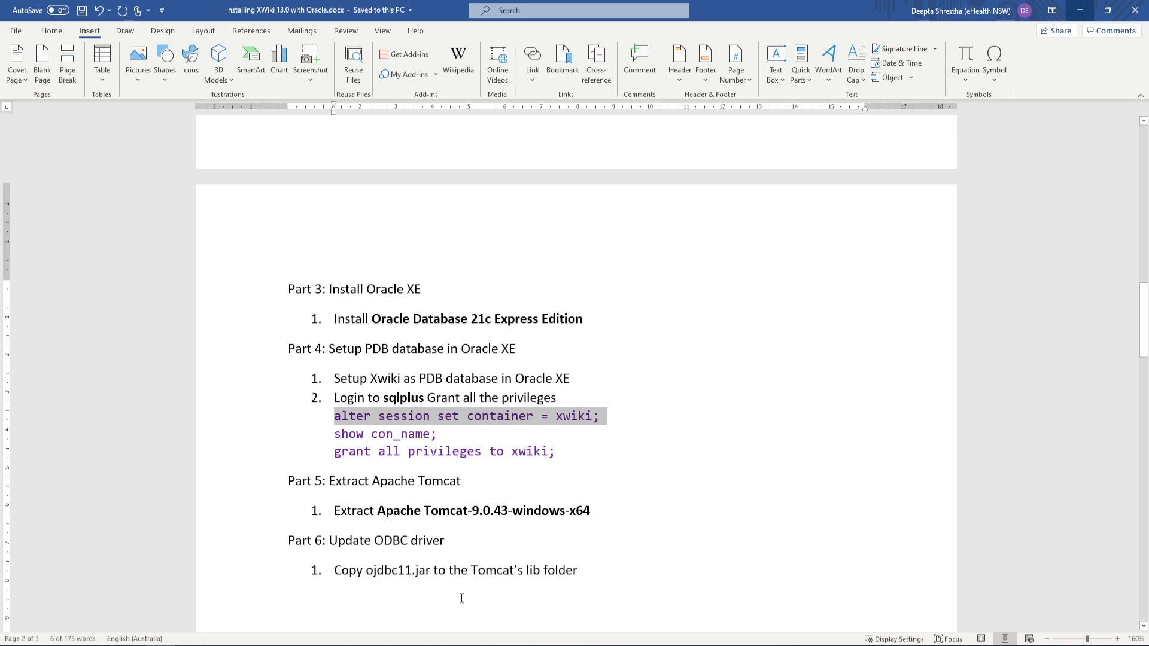
{"action": "left_click", "coordinate": [248, 645]}
{"action": "left_click", "coordinate": [309, 603]}
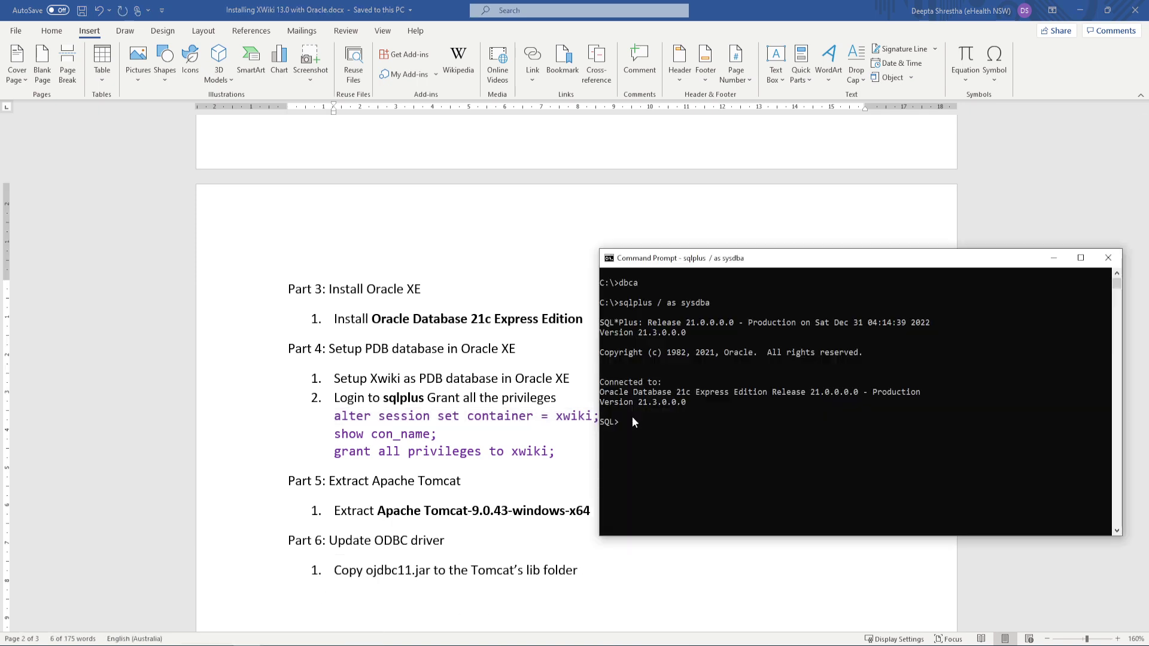
{"action": "right_click", "coordinate": [663, 424]}
{"action": "key", "text": "Return"}
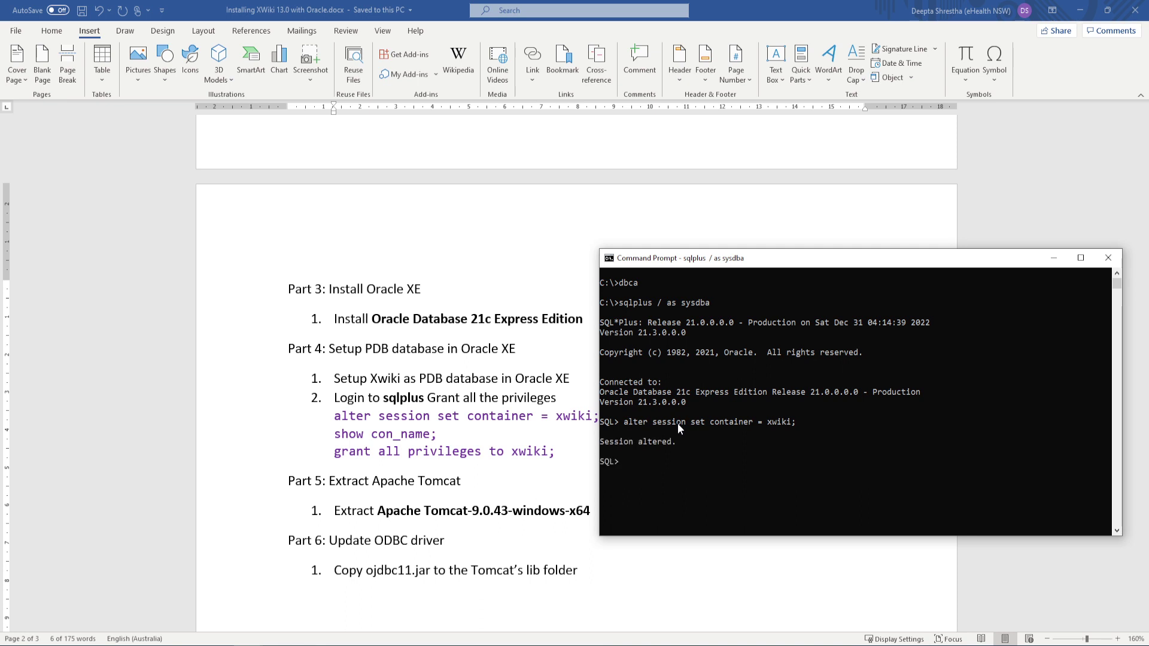
Run show con_name; to confirm the current container
{"action": "type", "text": "shwo co"}
{"action": "key", "text": "BackSpace"}
{"action": "key", "text": "BackSpace"}
{"action": "key", "text": "BackSpace"}
{"action": "key", "text": "BackSpace"}
{"action": "key", "text": "BackSpace"}
{"action": "type", "text": "own"}
{"action": "key", "text": "BackSpace"}
{"action": "type", "text": "con_name;"}
{"action": "key", "text": "Return"}
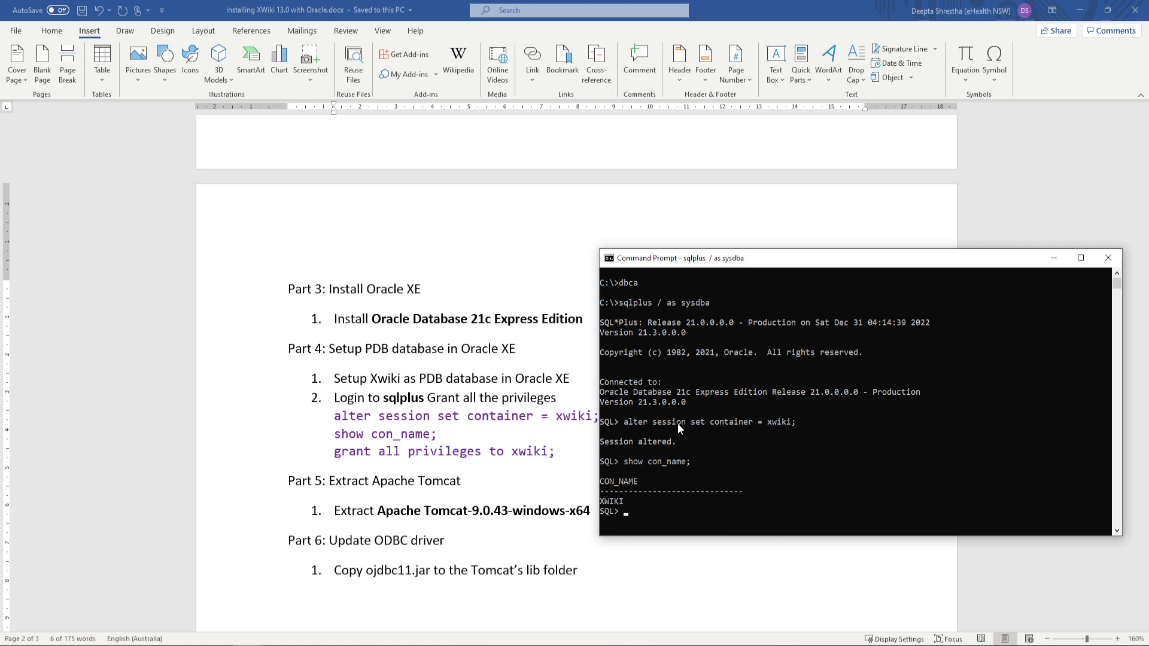
Run grant all privileges to xwiki from the guide, then show the empty Tomcat folder
{"action": "left_click", "coordinate": [565, 451]}
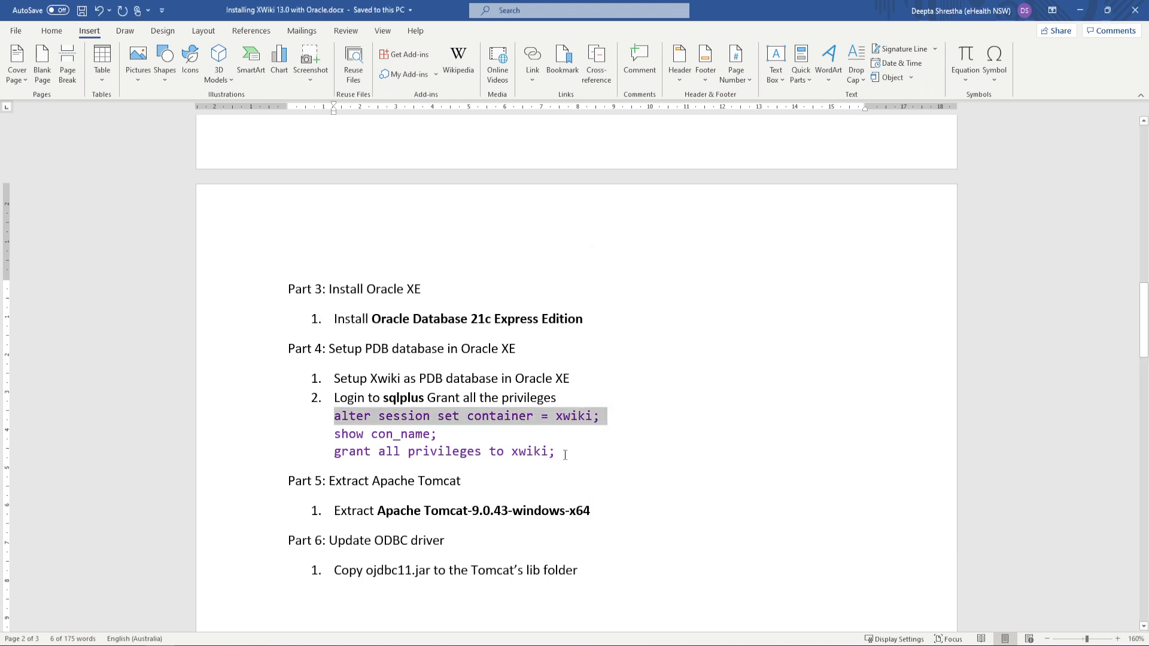
{"action": "left_click_drag", "start_coordinate": [565, 452], "coordinate": [346, 457]}
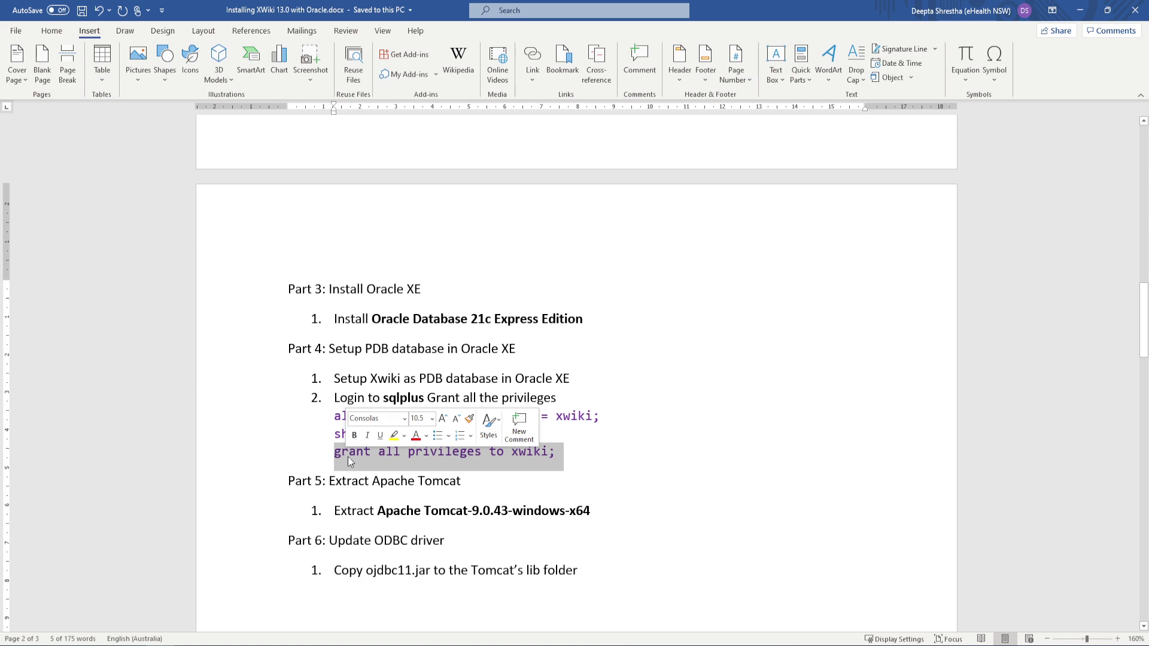
{"action": "right_click", "coordinate": [358, 459]}
{"action": "left_click", "coordinate": [390, 283]}
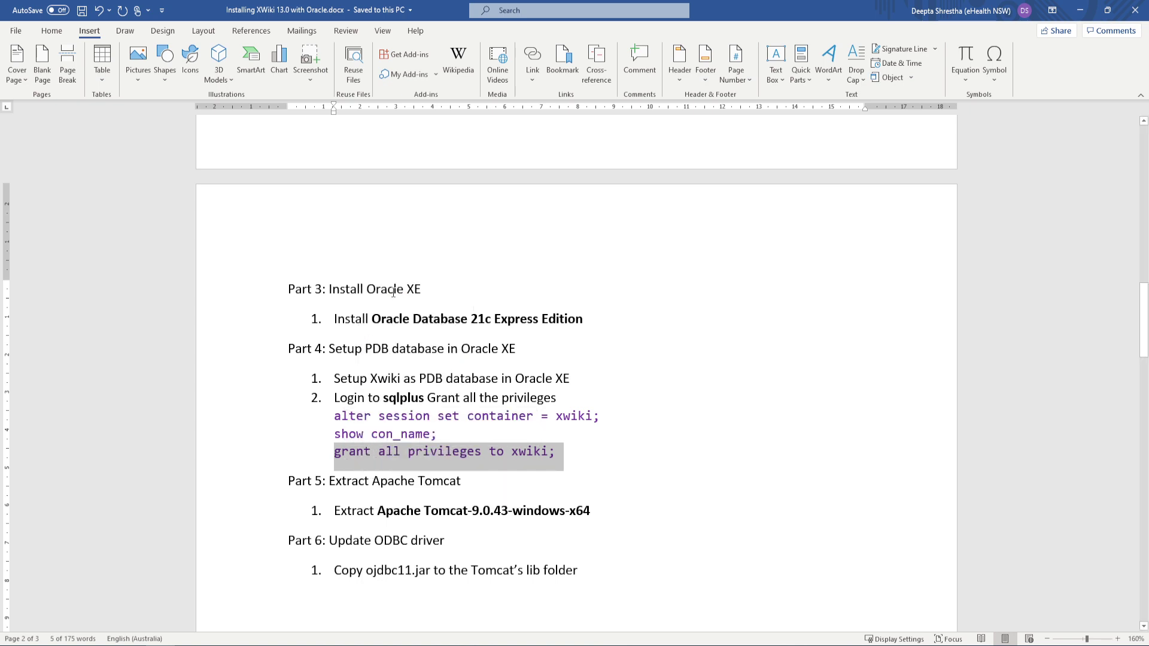
{"action": "left_click", "coordinate": [253, 634]}
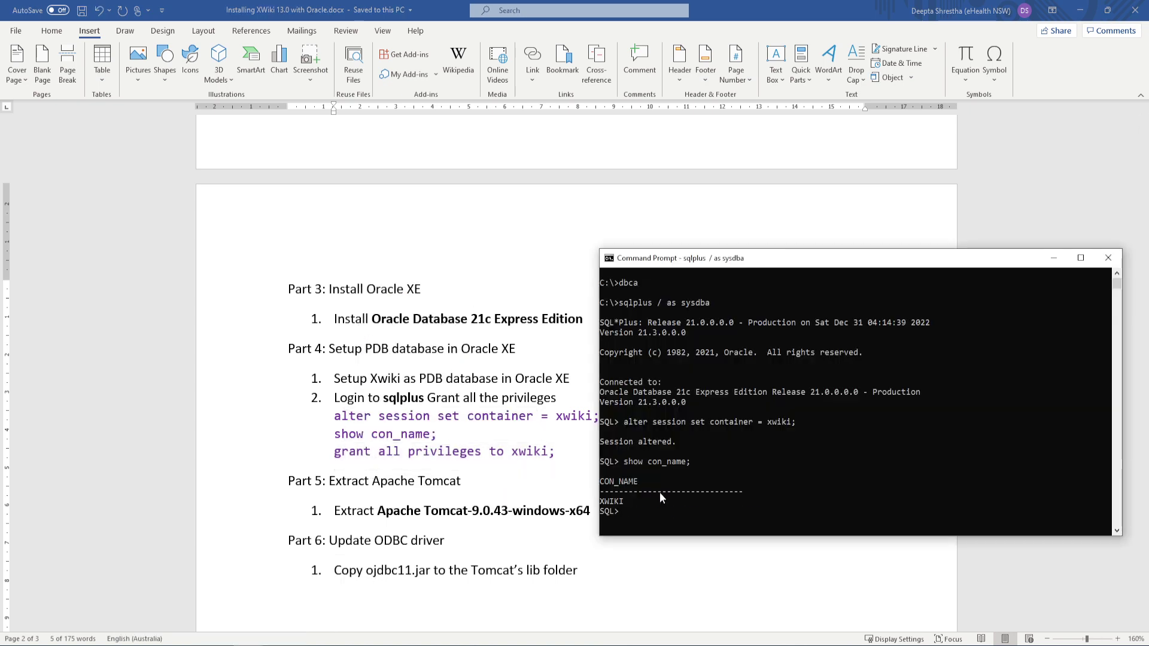
{"action": "right_click", "coordinate": [661, 491]}
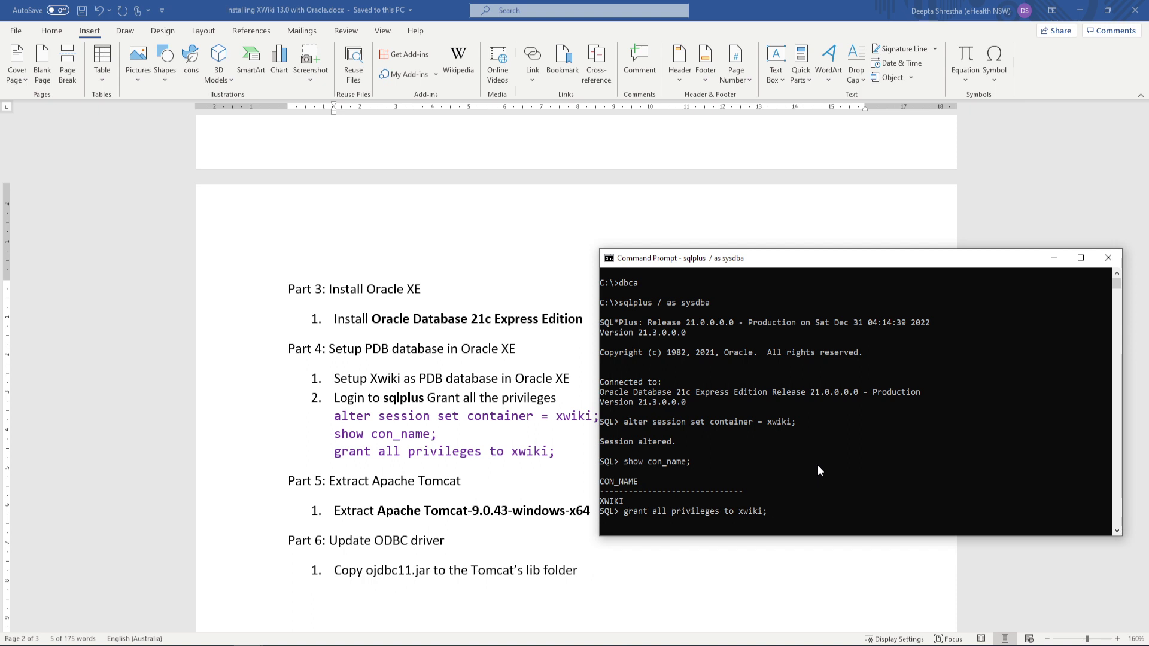
{"action": "key", "text": "Return"}
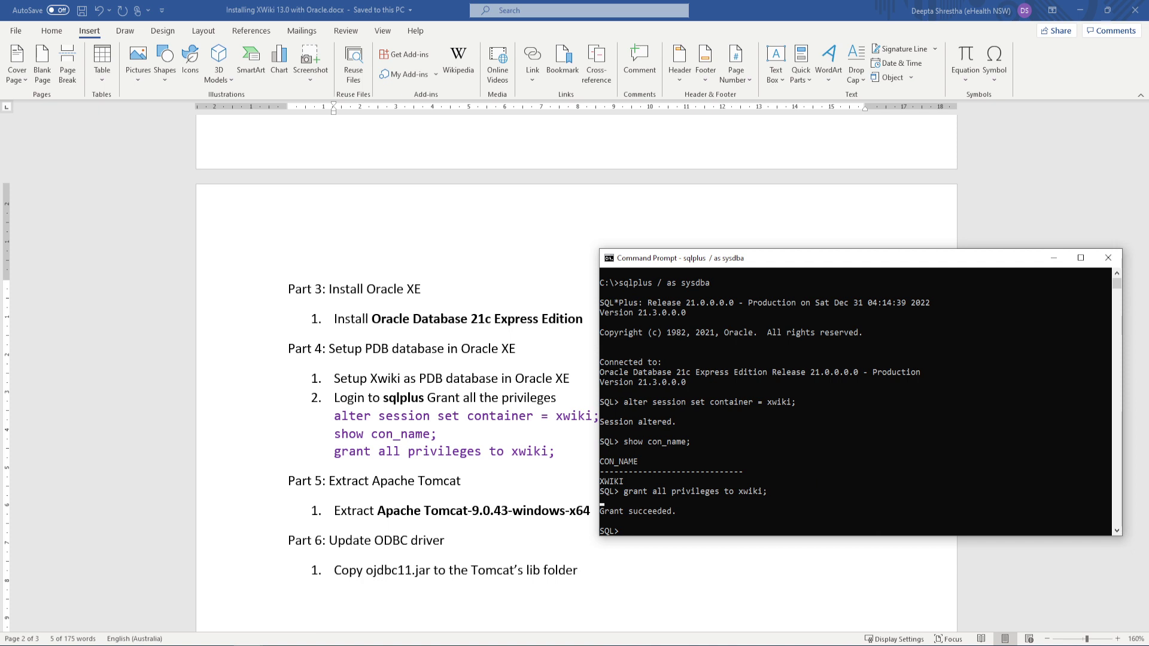
{"action": "key", "text": "alt+Tab"}
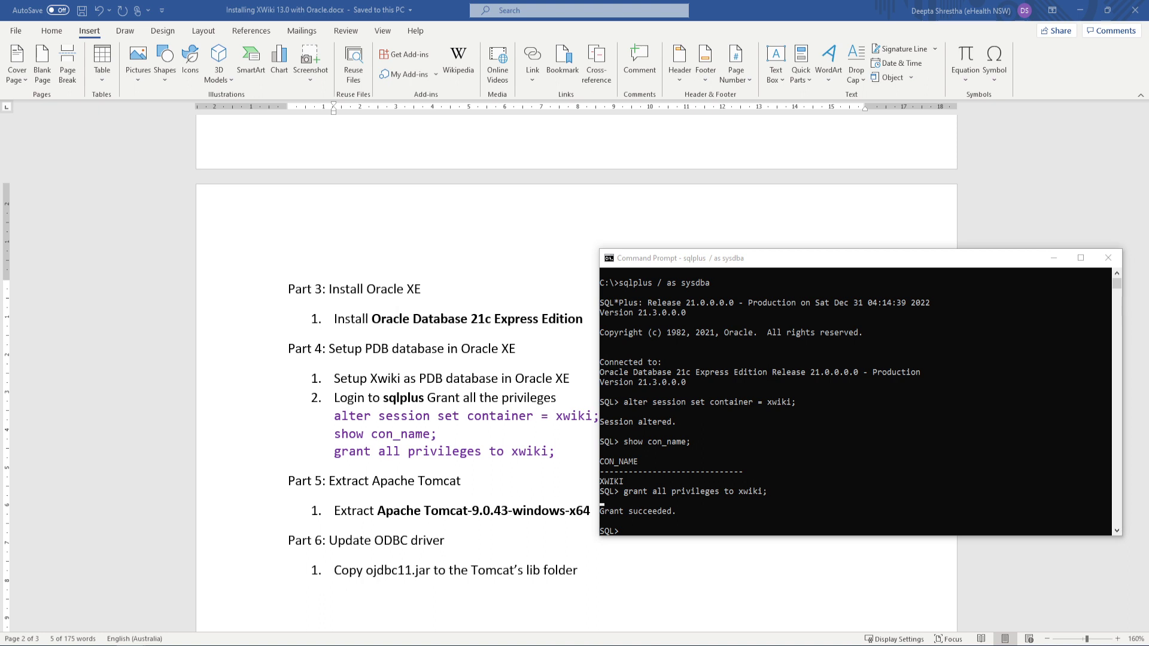
{"action": "left_click_drag", "start_coordinate": [1148, 453], "coordinate": [401, 83]}
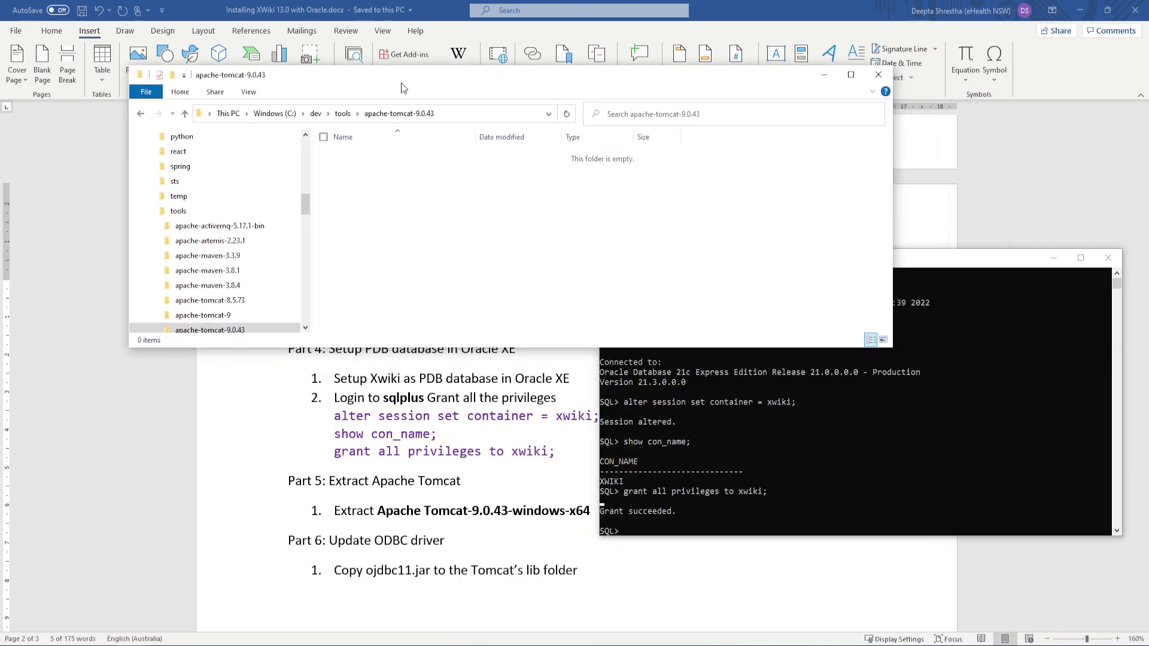
Extract apache-tomcat-9.0.43-windows-x64.zip with 7-Zip and select all 14 items inside apache-tomcat-9.0.43
{"action": "left_click", "coordinate": [157, 645]}
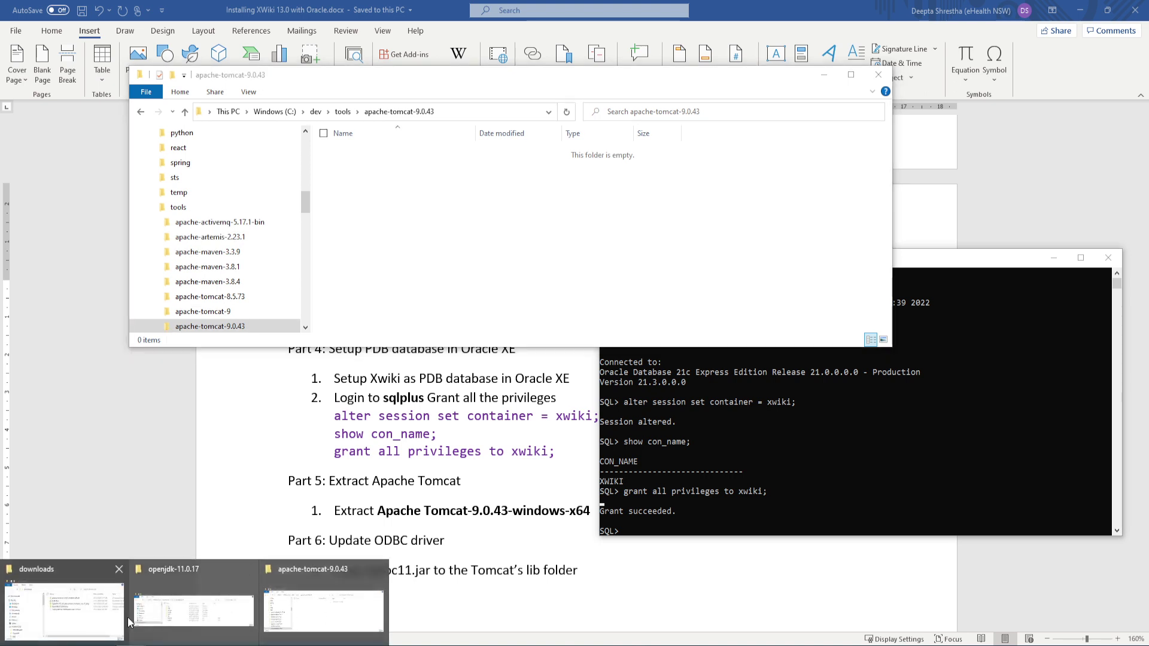
{"action": "left_click", "coordinate": [69, 614]}
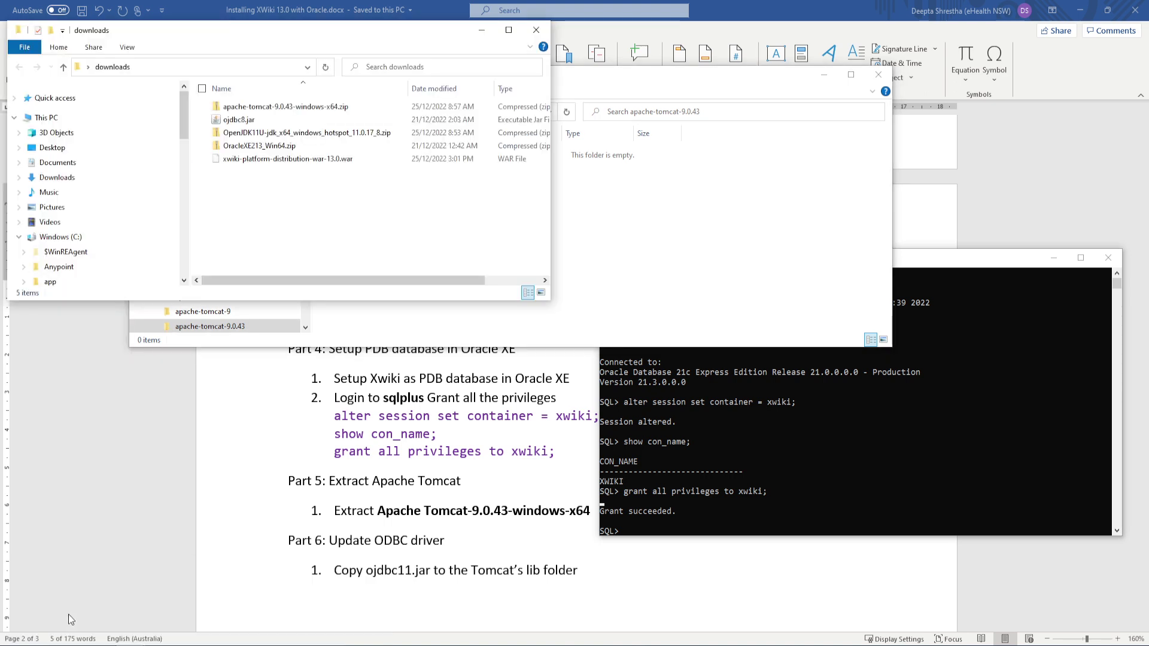
{"action": "left_click", "coordinate": [311, 107]}
{"action": "right_click", "coordinate": [310, 108]}
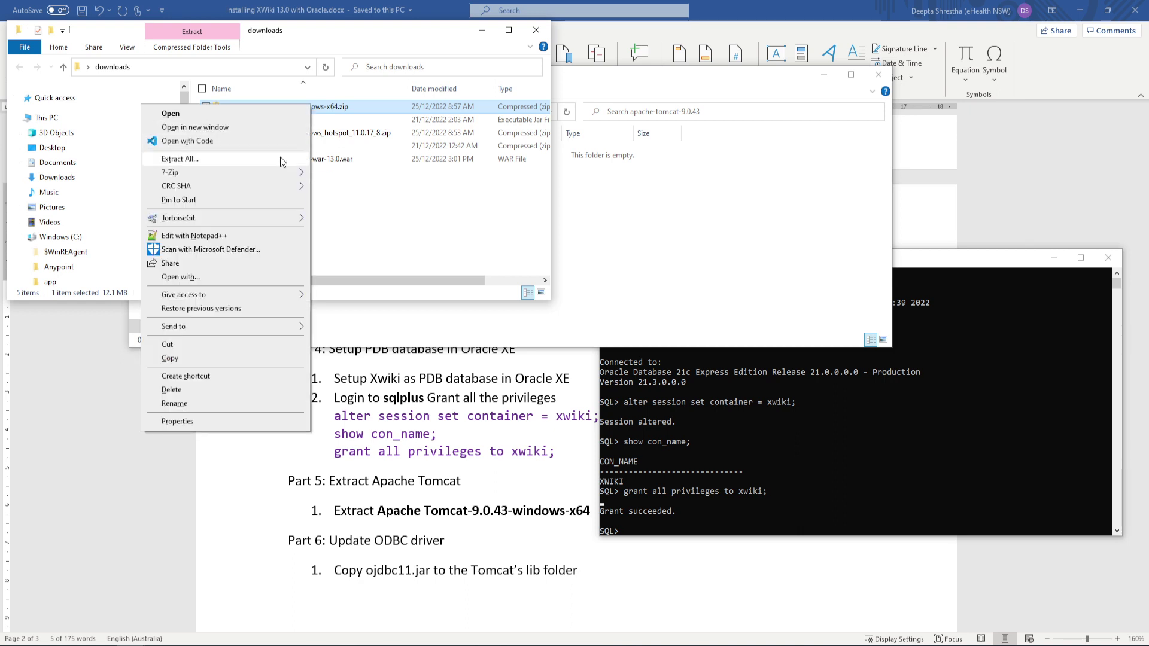
{"action": "mouse_move", "coordinate": [279, 173]}
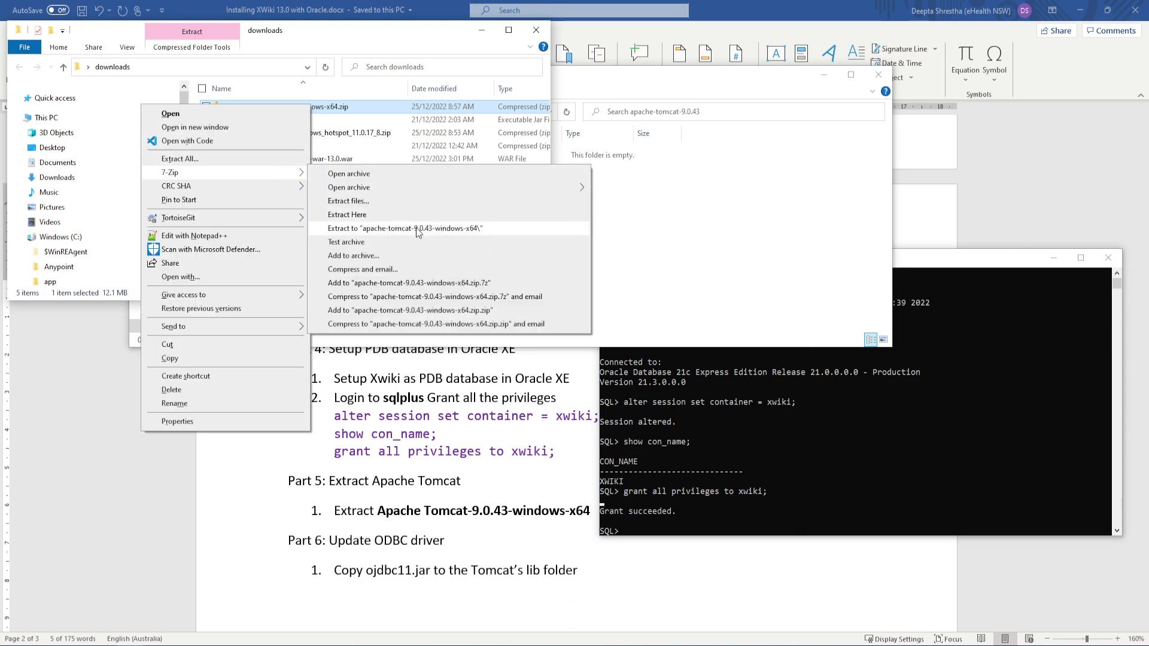
{"action": "left_click", "coordinate": [417, 230]}
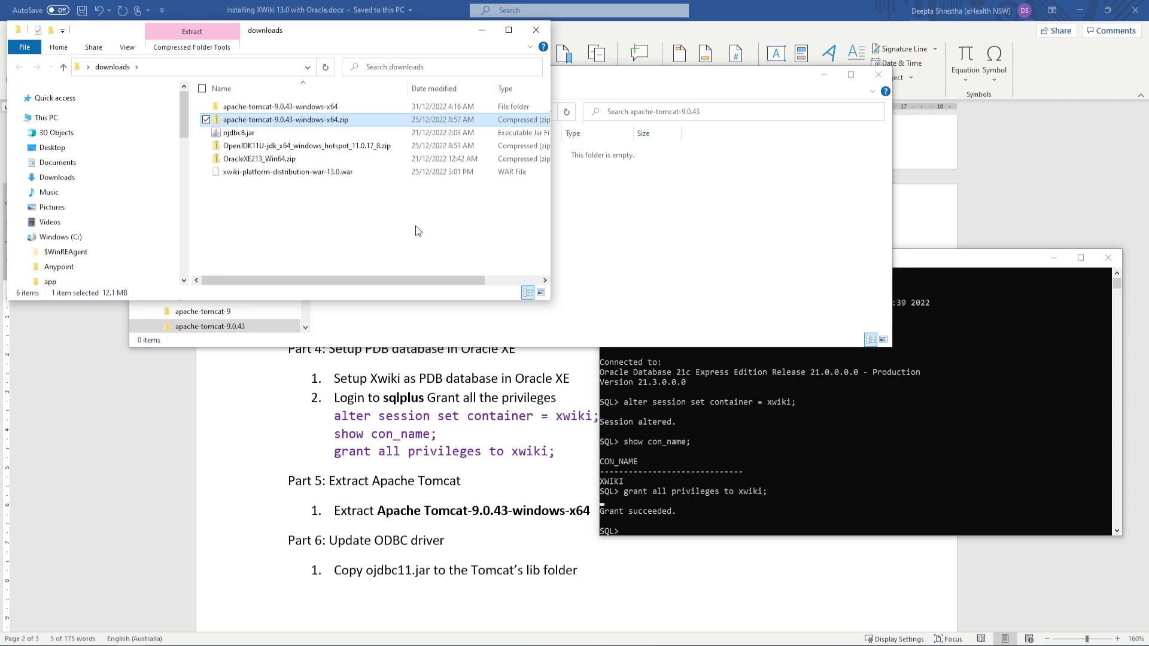
{"action": "left_click", "coordinate": [329, 106]}
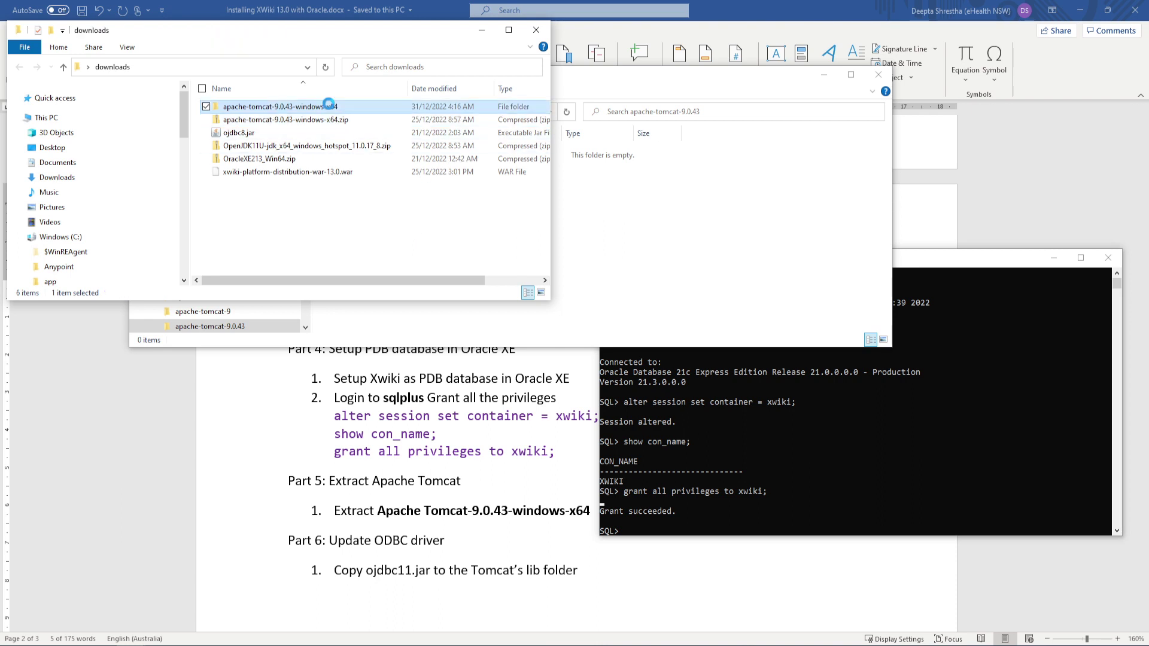
{"action": "double_click", "coordinate": [329, 106]}
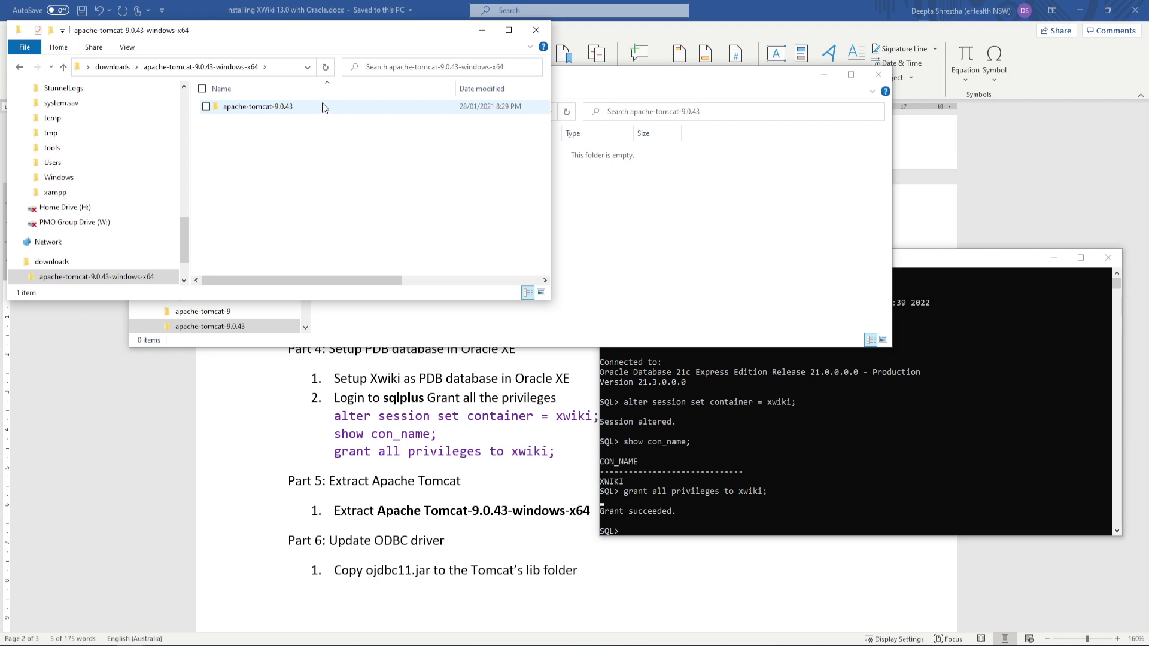
{"action": "double_click", "coordinate": [322, 106]}
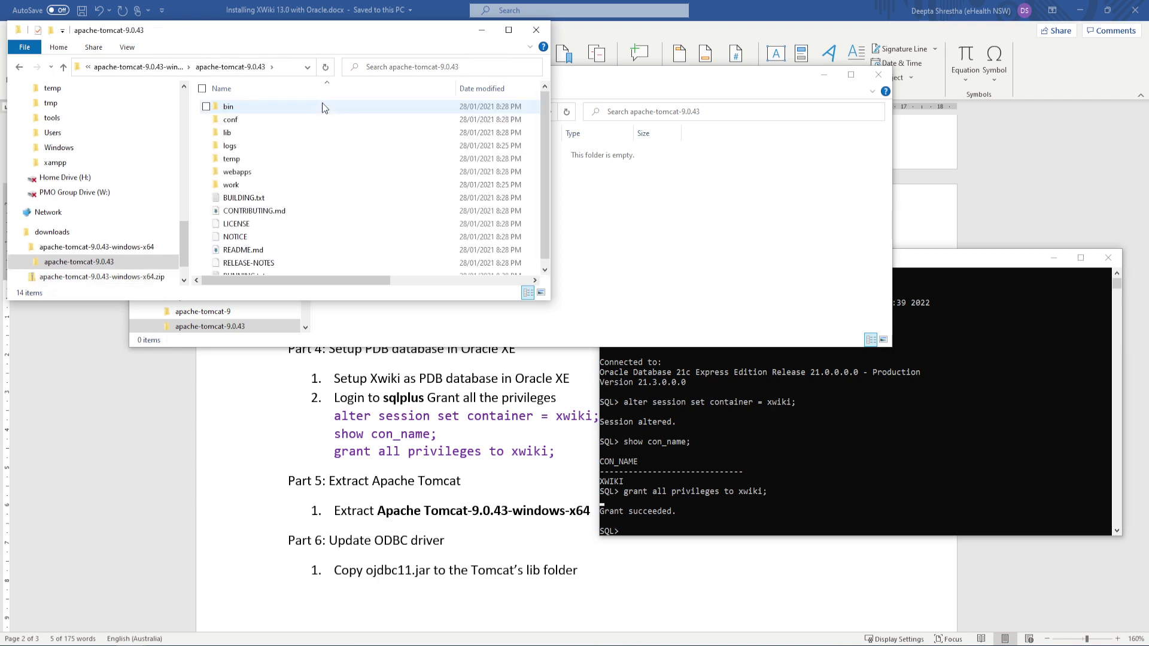
{"action": "key", "text": "ctrl+a"}
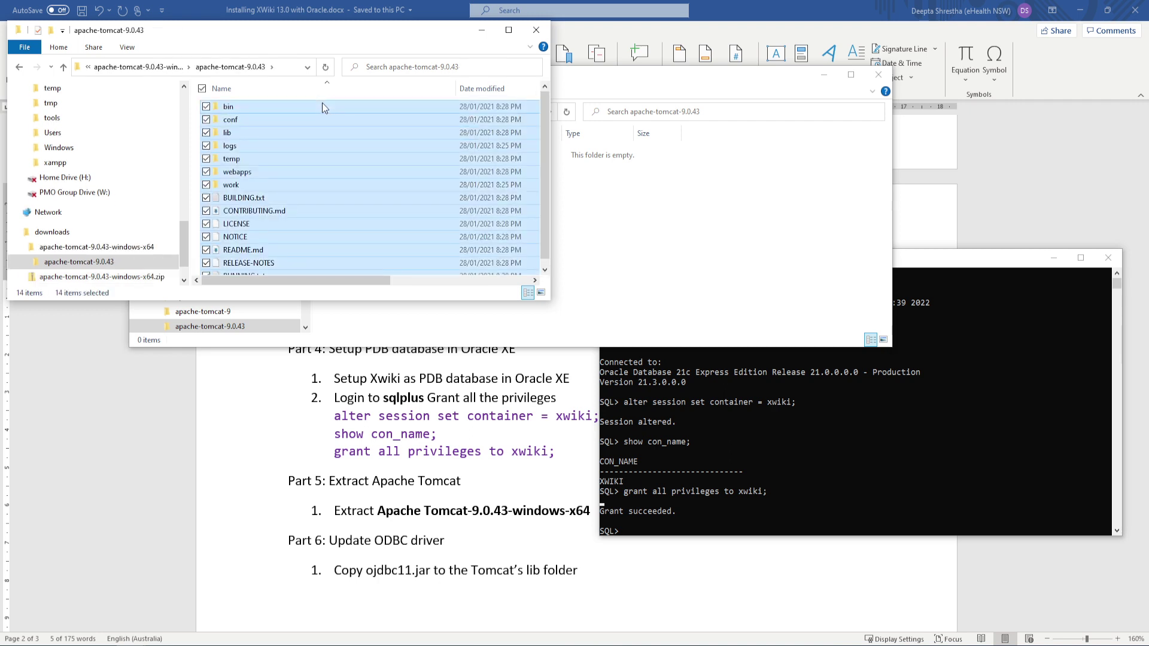
{"action": "left_click", "coordinate": [587, 184]}
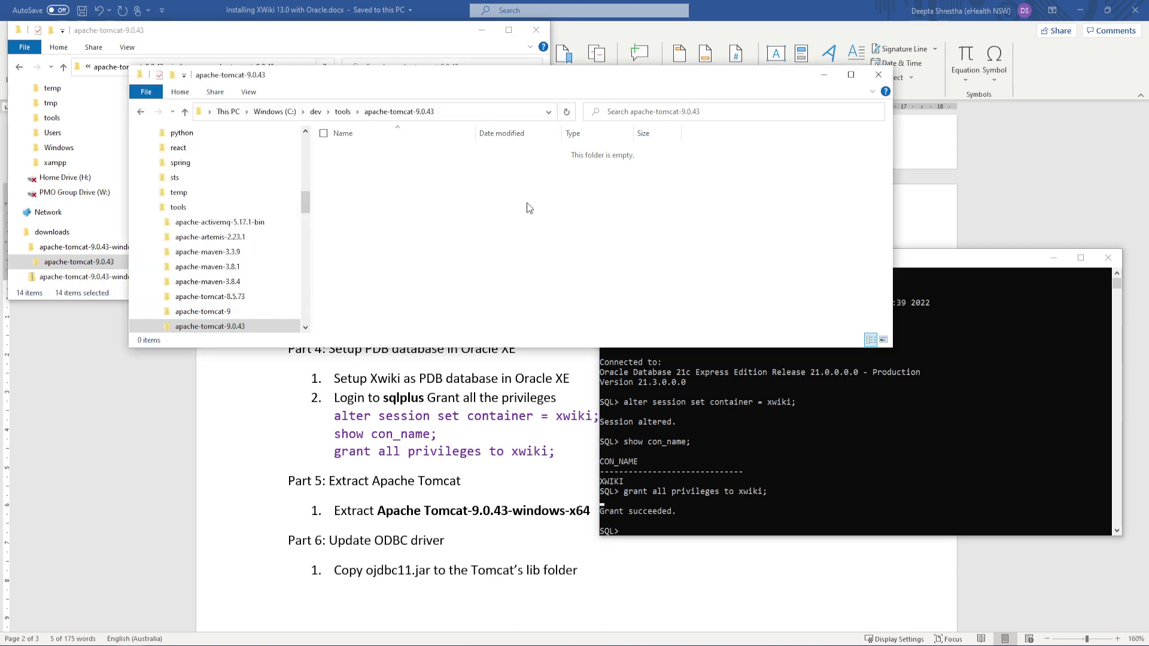
Paste the 14 Tomcat items into C:\dev\tools\apache-tomcat-9.0.43 and enlarge that window
{"action": "key", "text": "ctrl+v"}
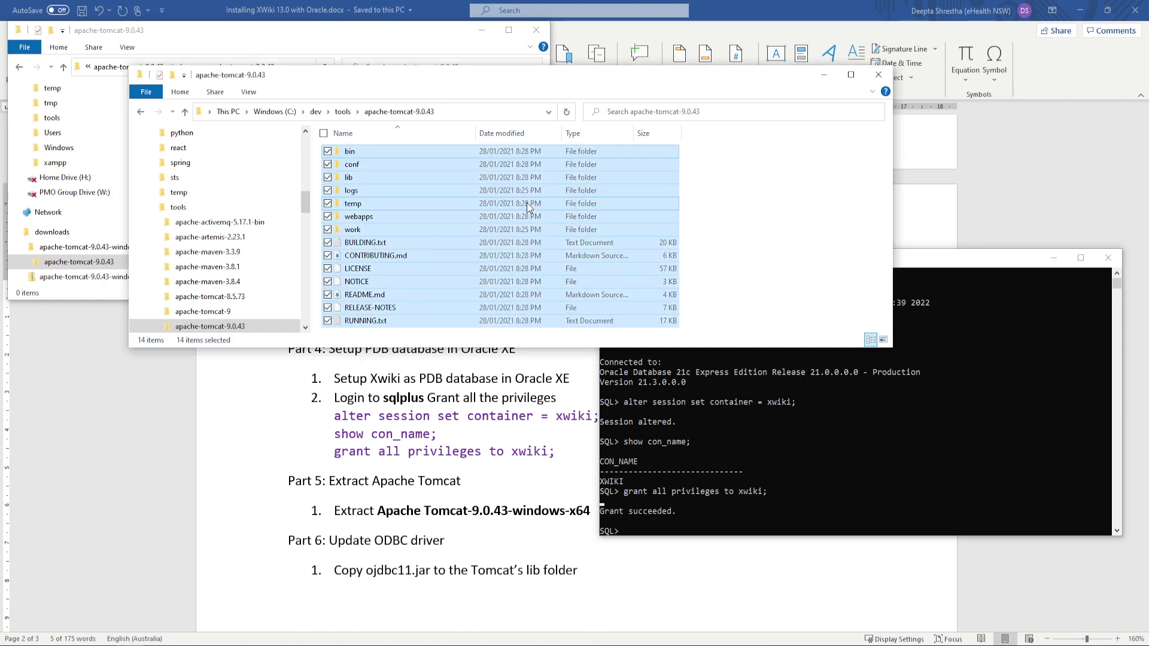
{"action": "left_click", "coordinate": [428, 44]}
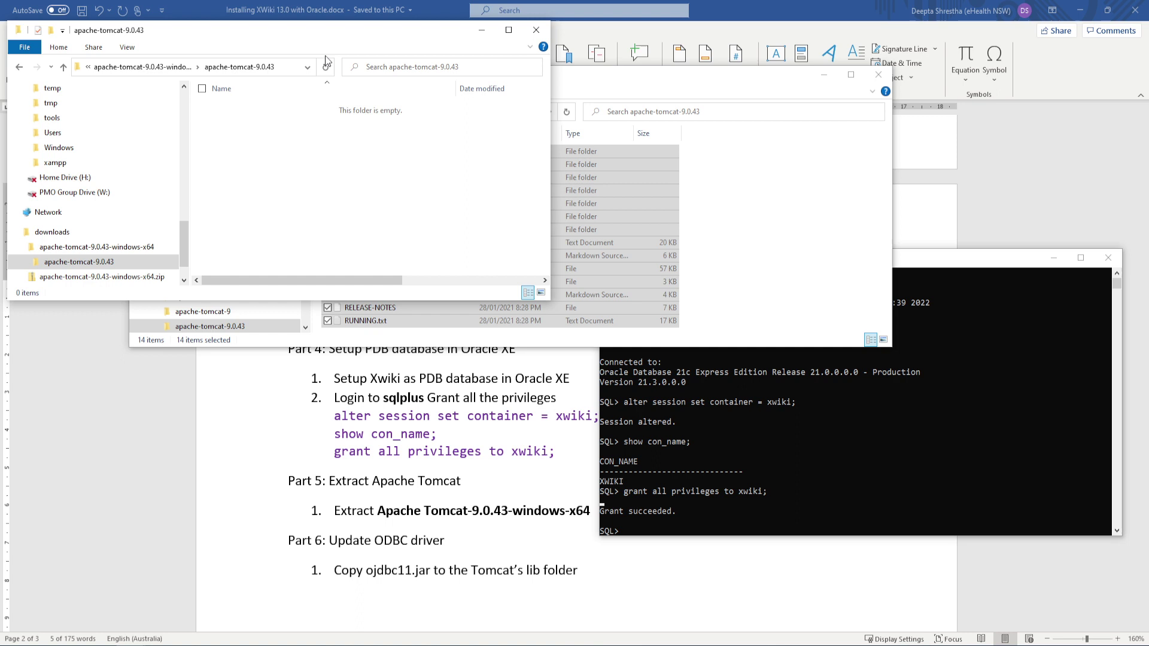
{"action": "left_click", "coordinate": [164, 67]}
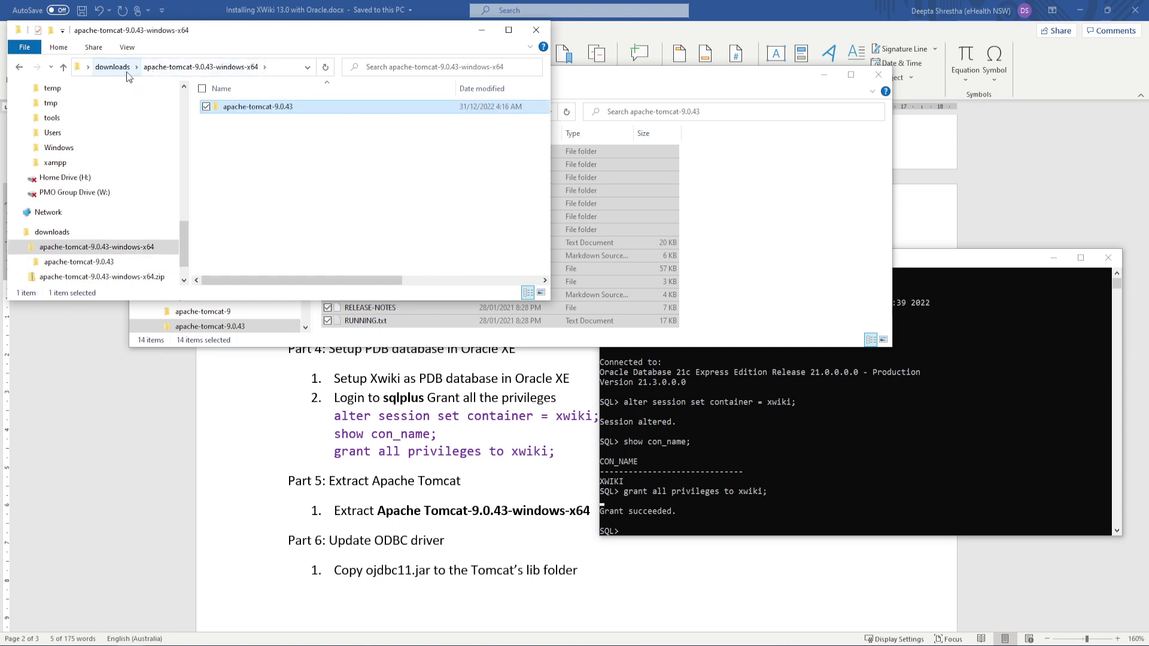
{"action": "left_click", "coordinate": [127, 72]}
{"action": "left_click", "coordinate": [599, 90]}
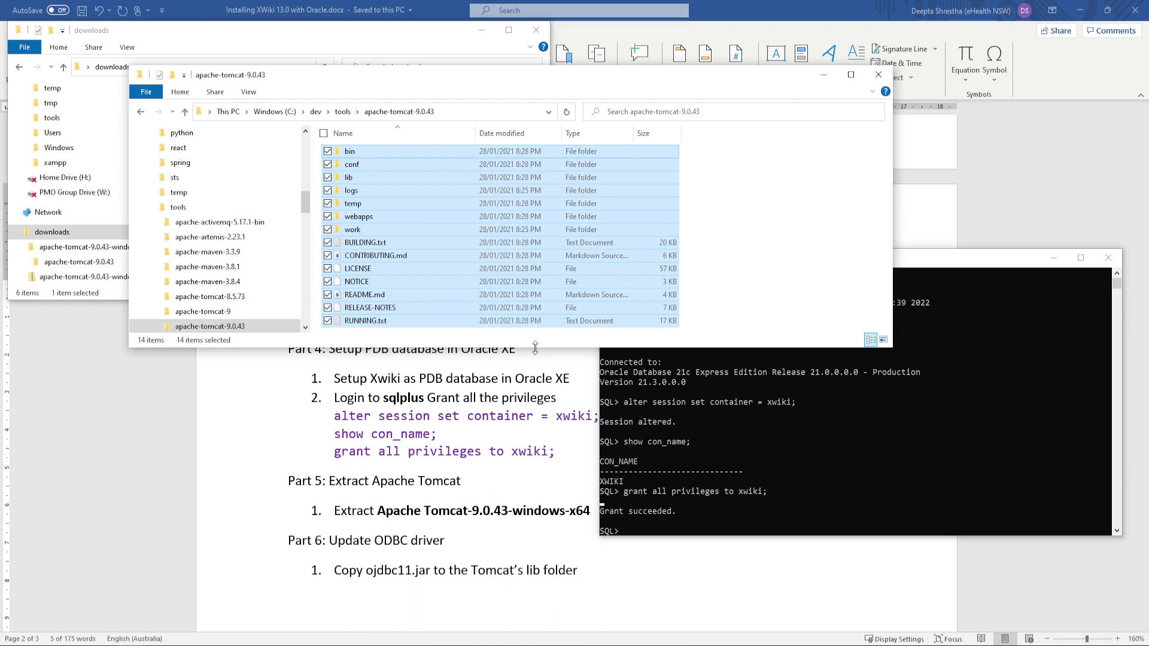
{"action": "left_click_drag", "start_coordinate": [535, 348], "coordinate": [538, 418]}
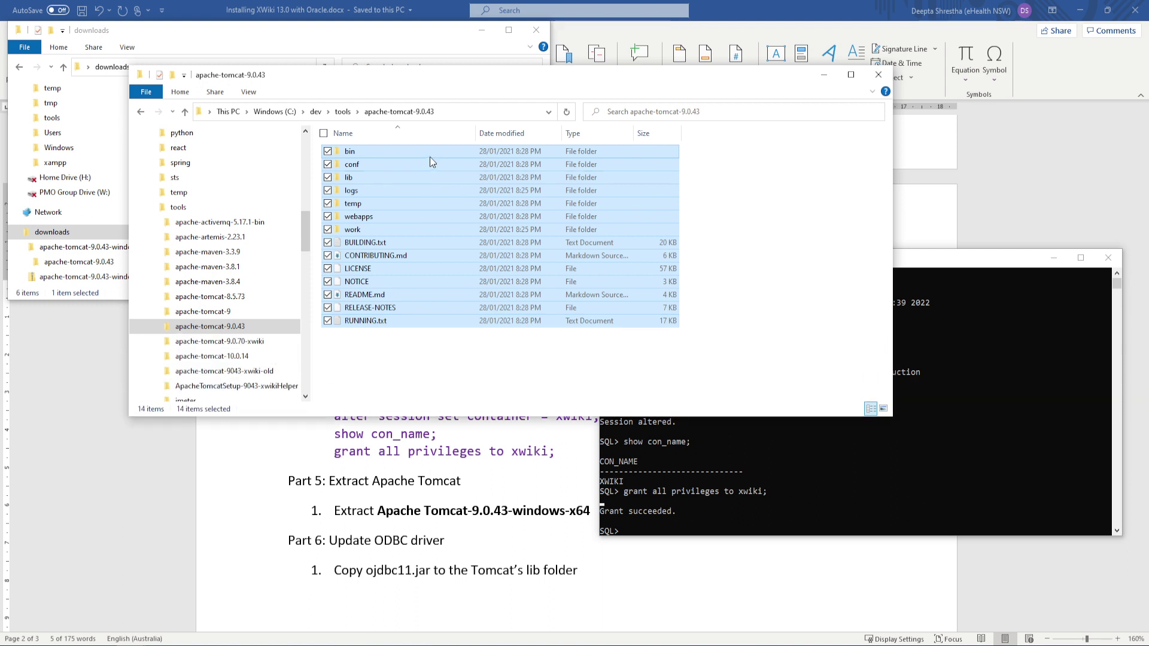
{"action": "left_click", "coordinate": [452, 359]}
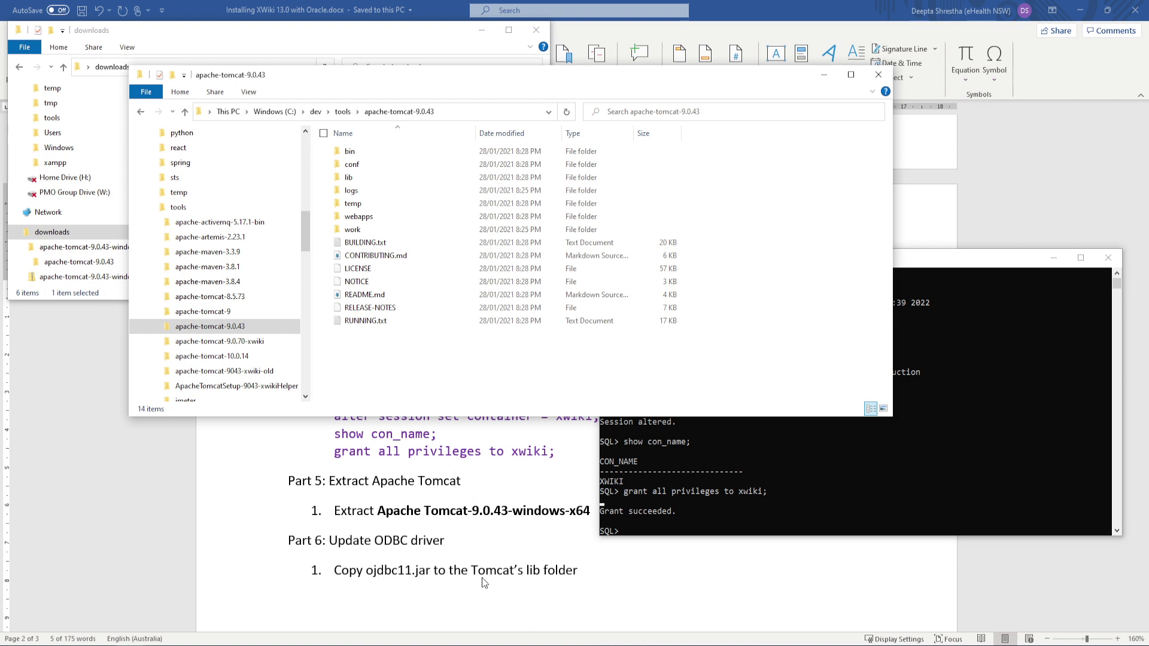
Open Tomcat's lib folder and paste ojdbc11.jar into it, giving 33 items
{"action": "double_click", "coordinate": [352, 177]}
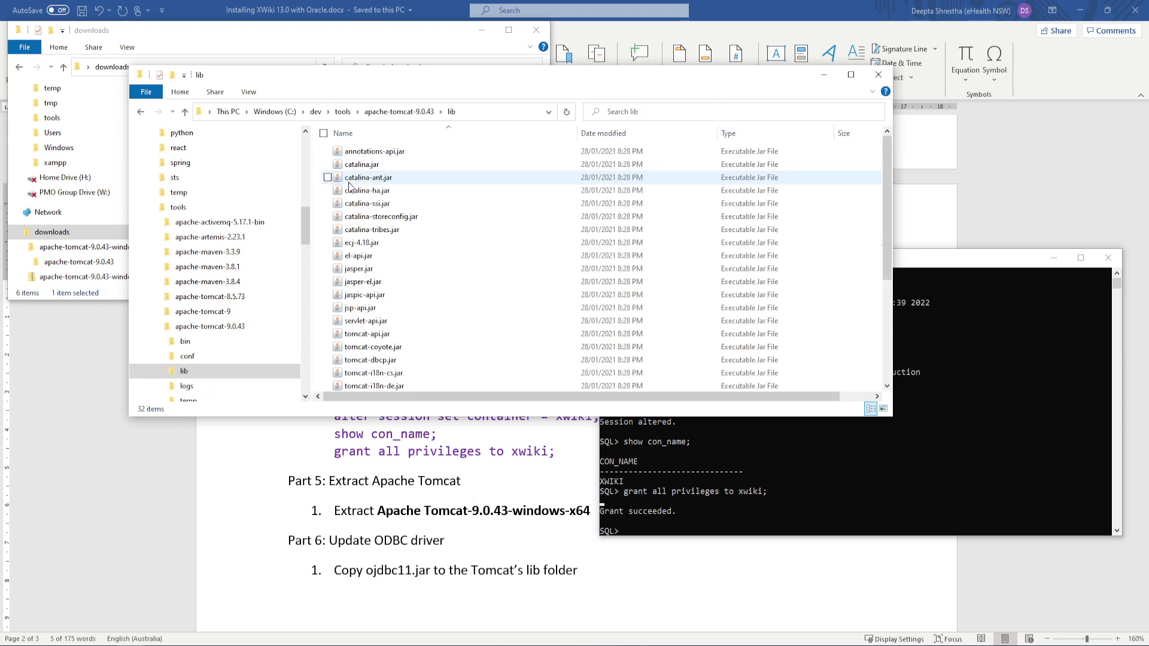
{"action": "left_click", "coordinate": [323, 36]}
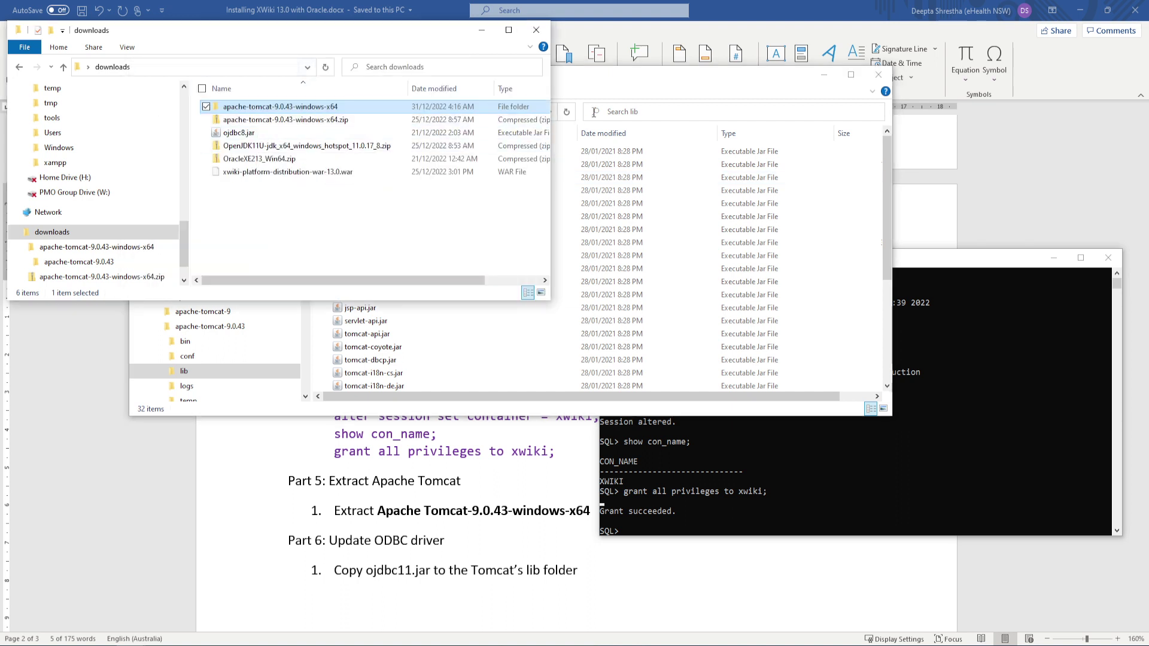
{"action": "left_click", "coordinate": [155, 645]}
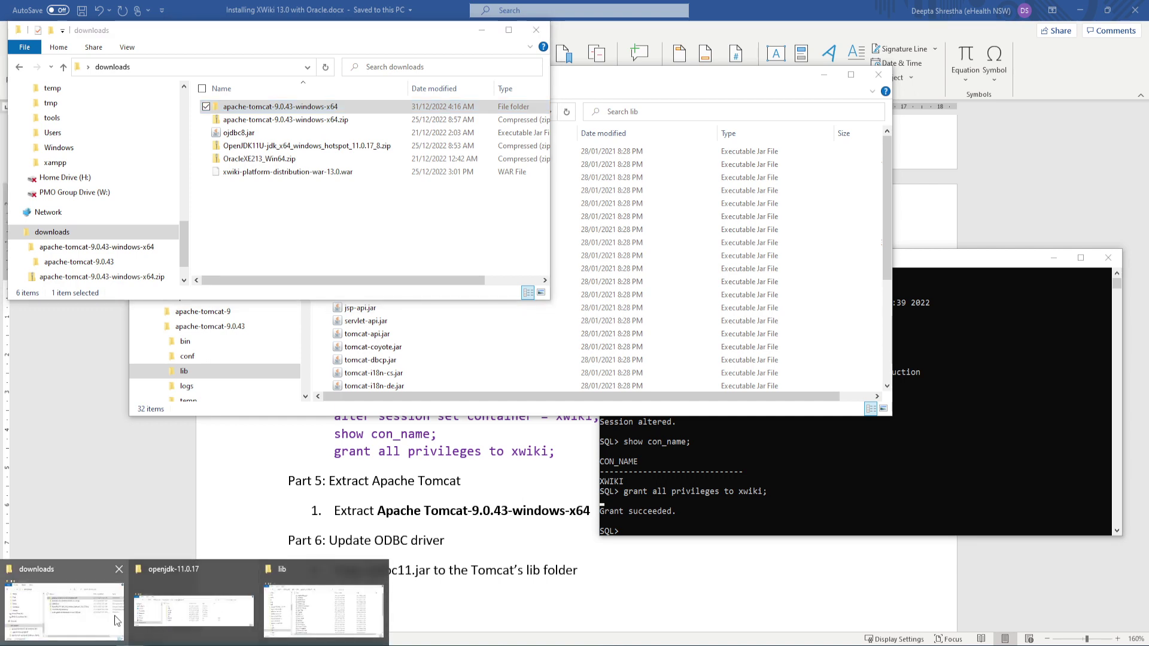
{"action": "left_click_drag", "start_coordinate": [232, 32], "coordinate": [1148, 189]}
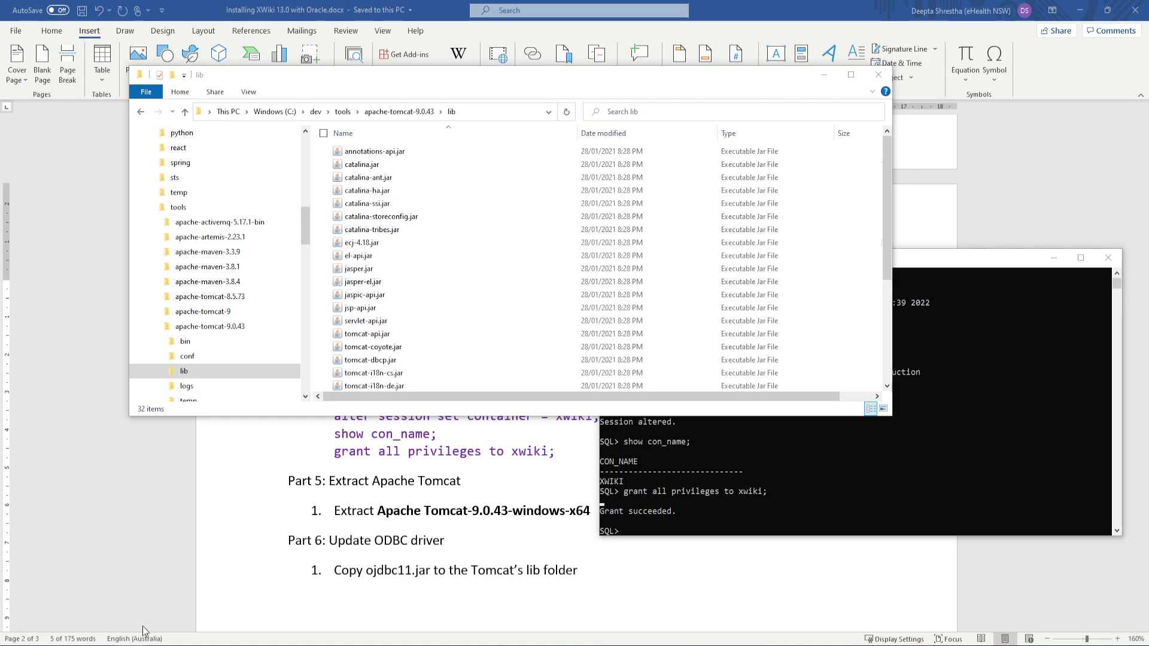
{"action": "mouse_move", "coordinate": [143, 644]}
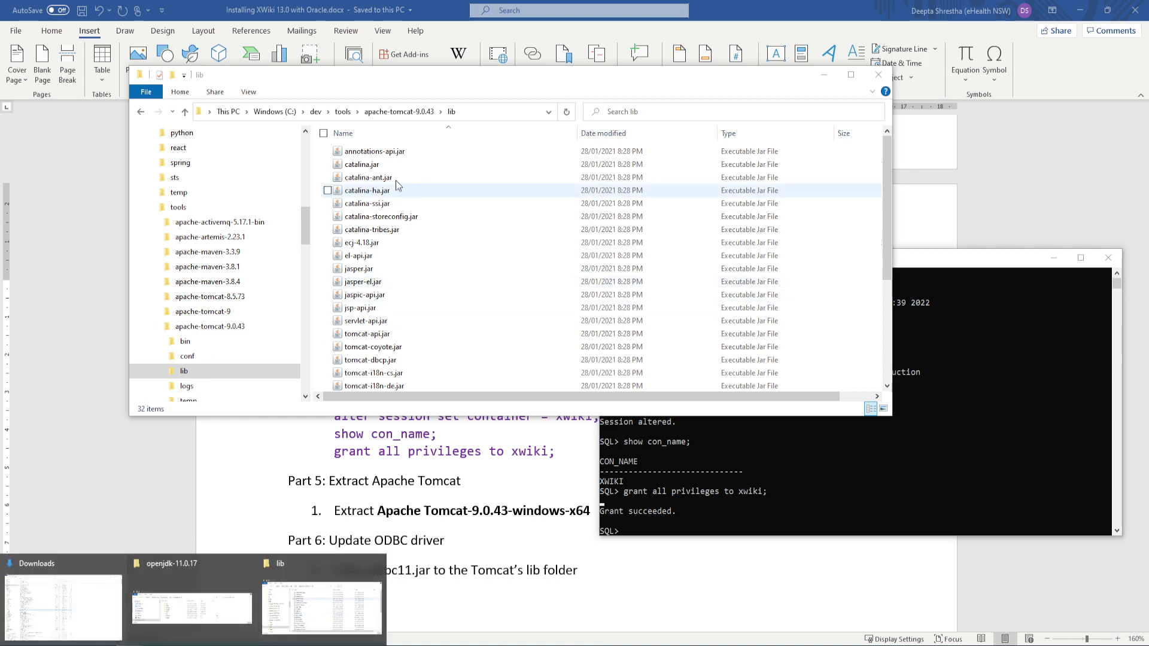
{"action": "double_click", "coordinate": [437, 77]}
{"action": "right_click", "coordinate": [319, 566]}
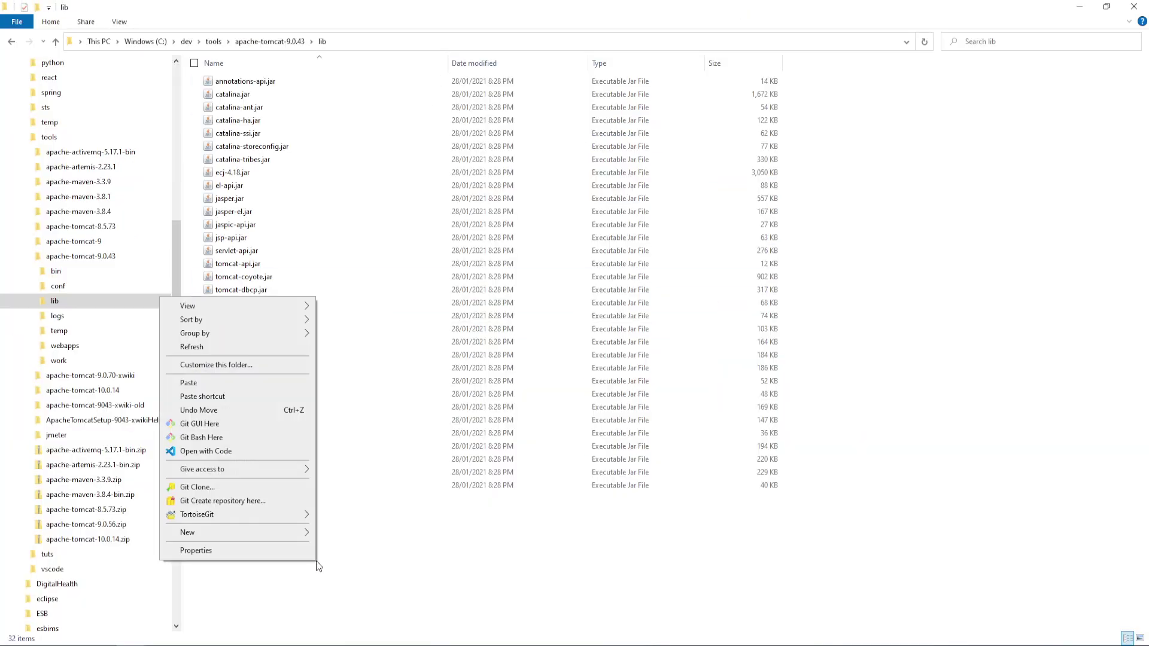
{"action": "left_click", "coordinate": [175, 383]}
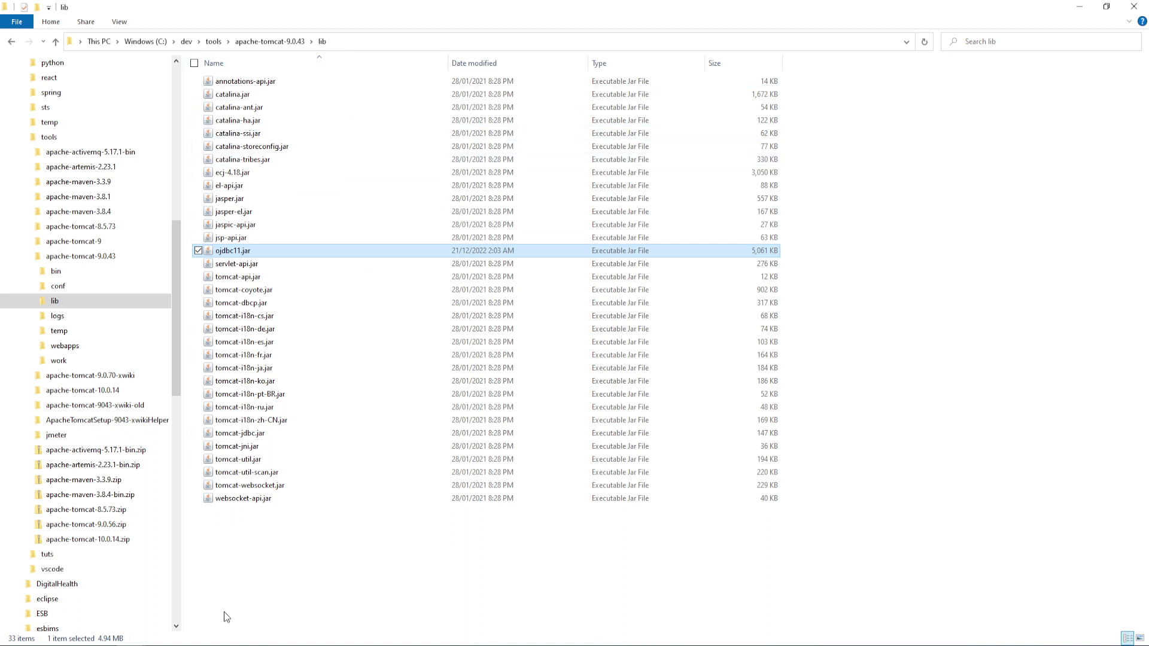
In Chrome, check the Tomcat 9.0.43 listing and highlight ojdbc11.jar on the Oracle JDBC downloads page
{"action": "mouse_move", "coordinate": [218, 645]}
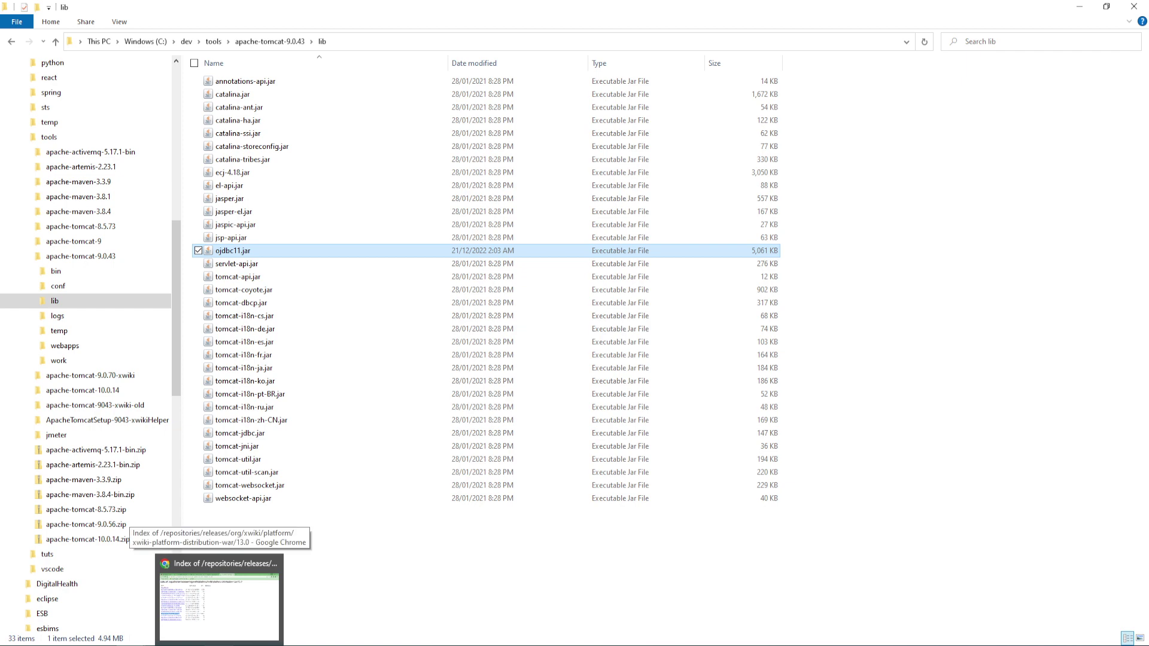
{"action": "left_click", "coordinate": [193, 620]}
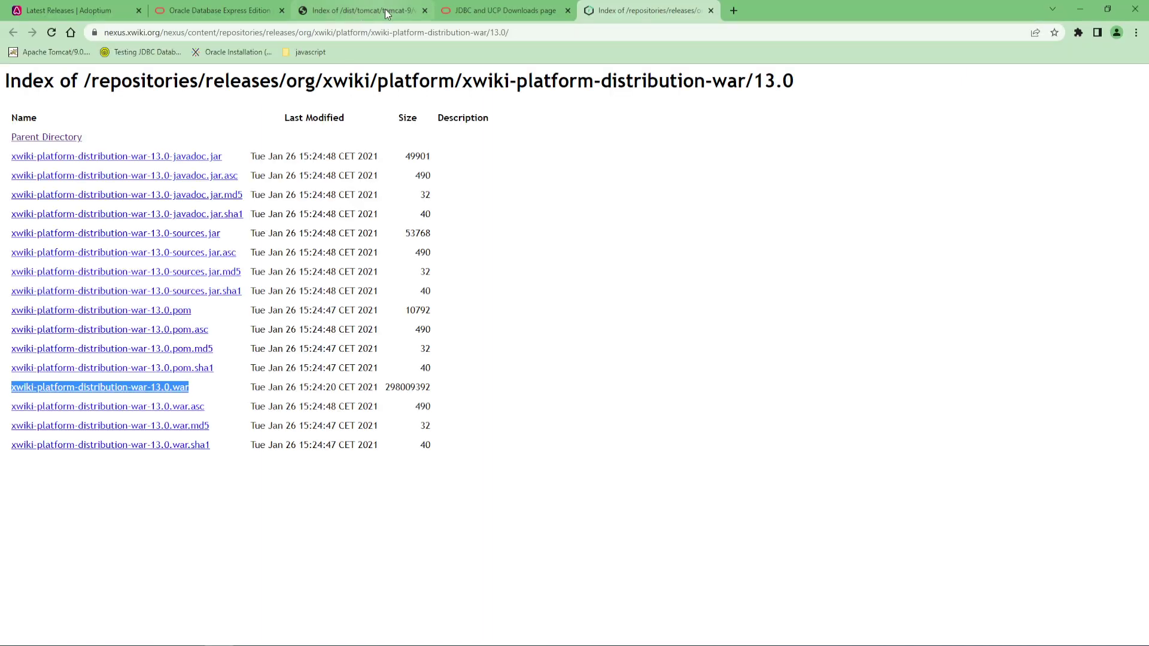
{"action": "left_click", "coordinate": [386, 11]}
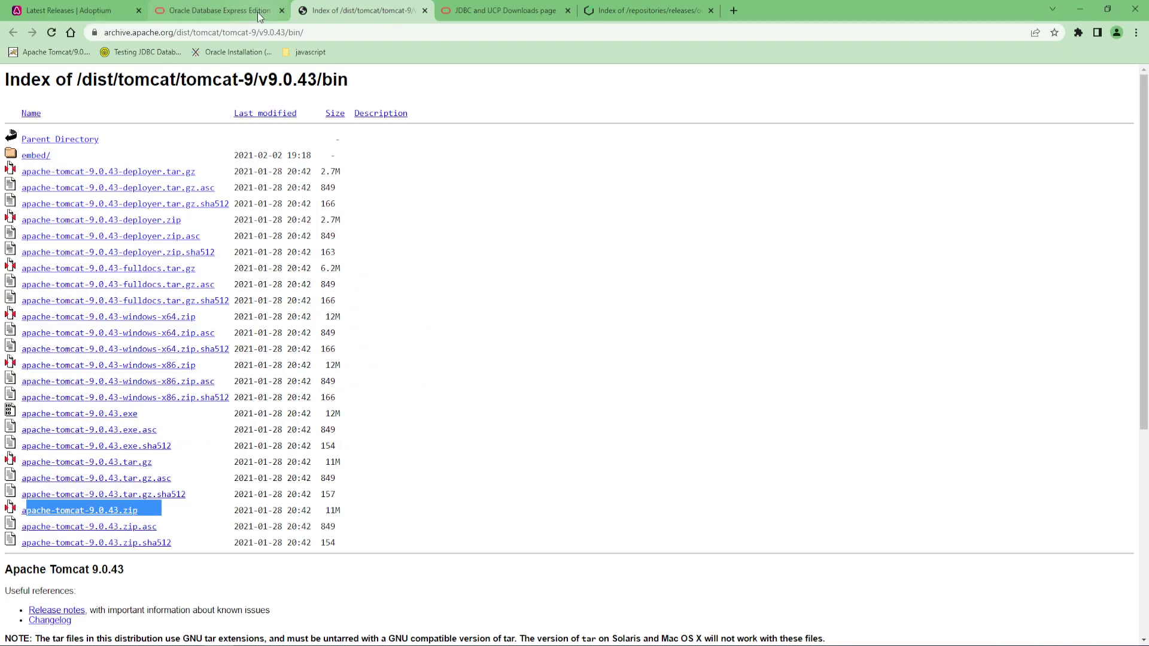
{"action": "left_click", "coordinate": [486, 12]}
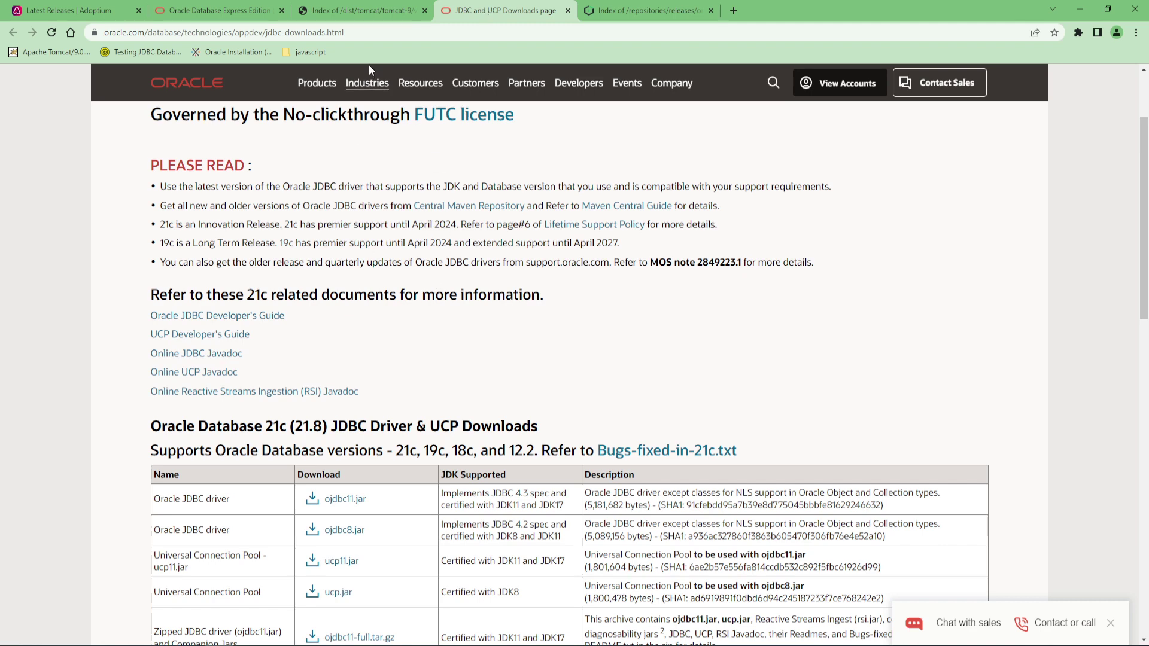
{"action": "left_click_drag", "start_coordinate": [376, 505], "coordinate": [326, 500]}
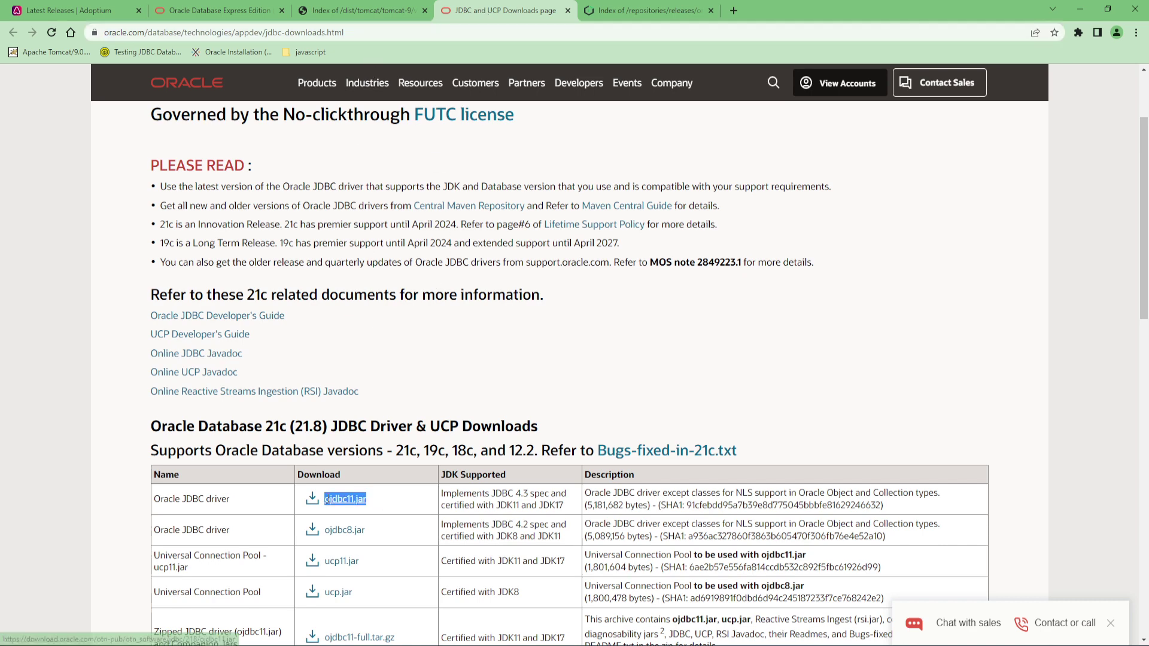
{"action": "left_click", "coordinate": [1077, 13]}
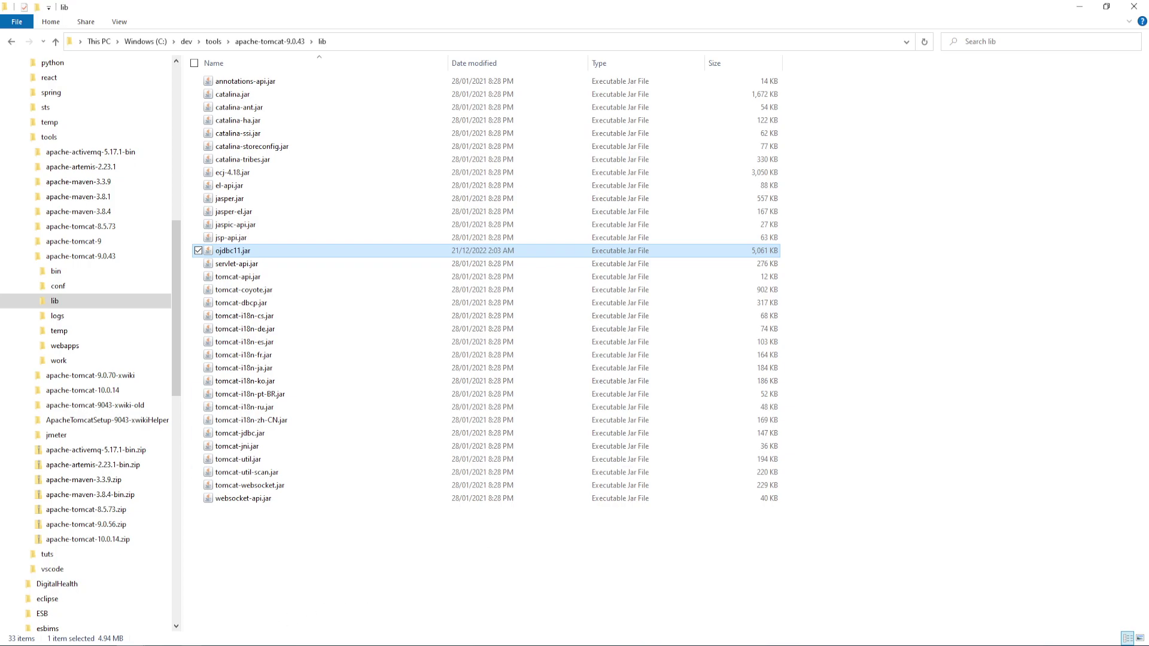
{"action": "key", "text": "alt+Tab"}
Glance at the sqlplus window, then scroll the guide to Part 7's C:\ProgramData\xwiki\data permissions step
{"action": "scroll", "coordinate": [329, 474], "scroll_direction": "down", "scroll_amount": 12}
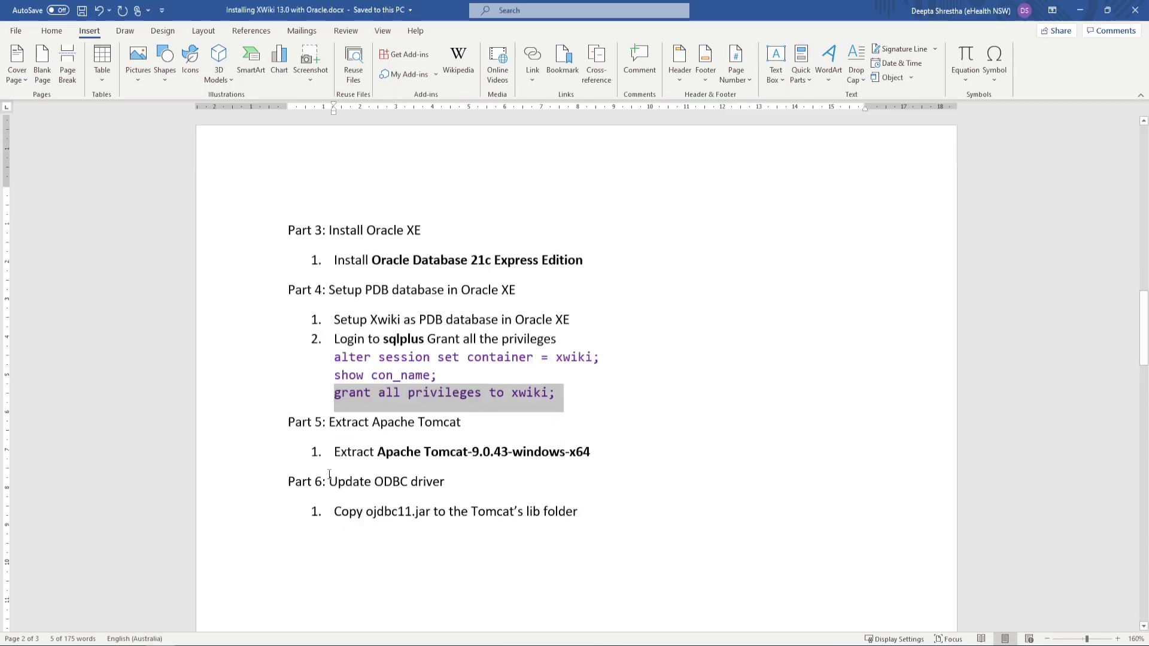
{"action": "scroll", "coordinate": [329, 474], "scroll_direction": "down", "scroll_amount": 10}
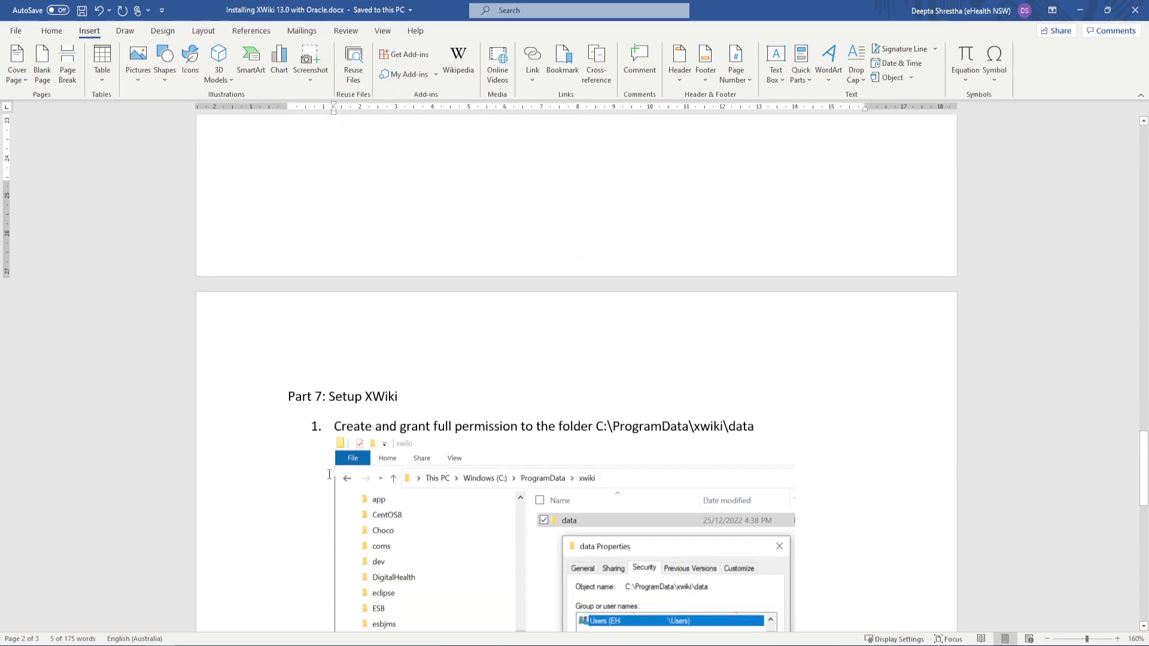
{"action": "scroll", "coordinate": [329, 474], "scroll_direction": "down", "scroll_amount": 3}
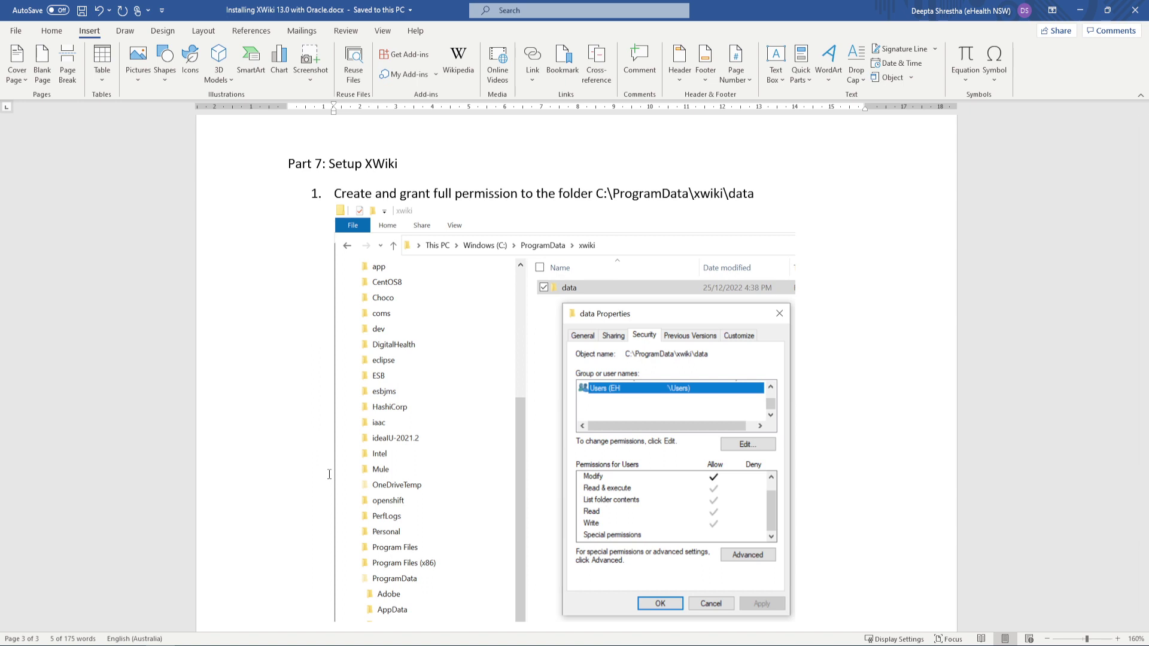
{"action": "scroll", "coordinate": [422, 427], "scroll_direction": "up", "scroll_amount": 10}
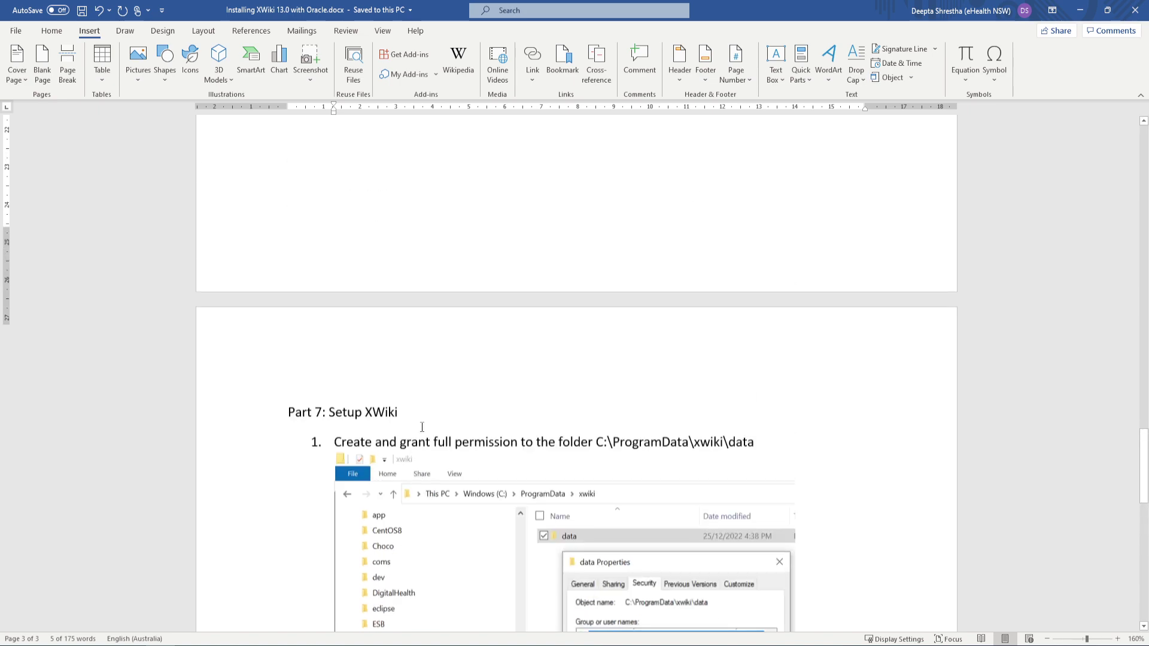
{"action": "scroll", "coordinate": [422, 427], "scroll_direction": "up", "scroll_amount": 10}
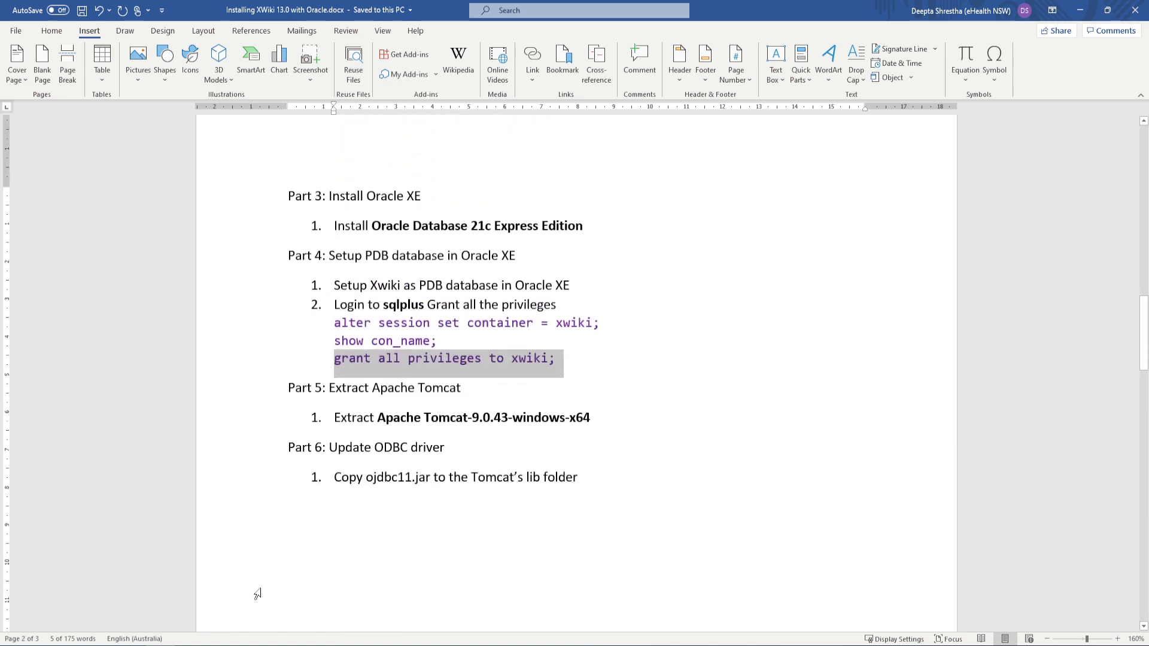
{"action": "mouse_move", "coordinate": [241, 641]}
{"action": "left_click", "coordinate": [333, 605]}
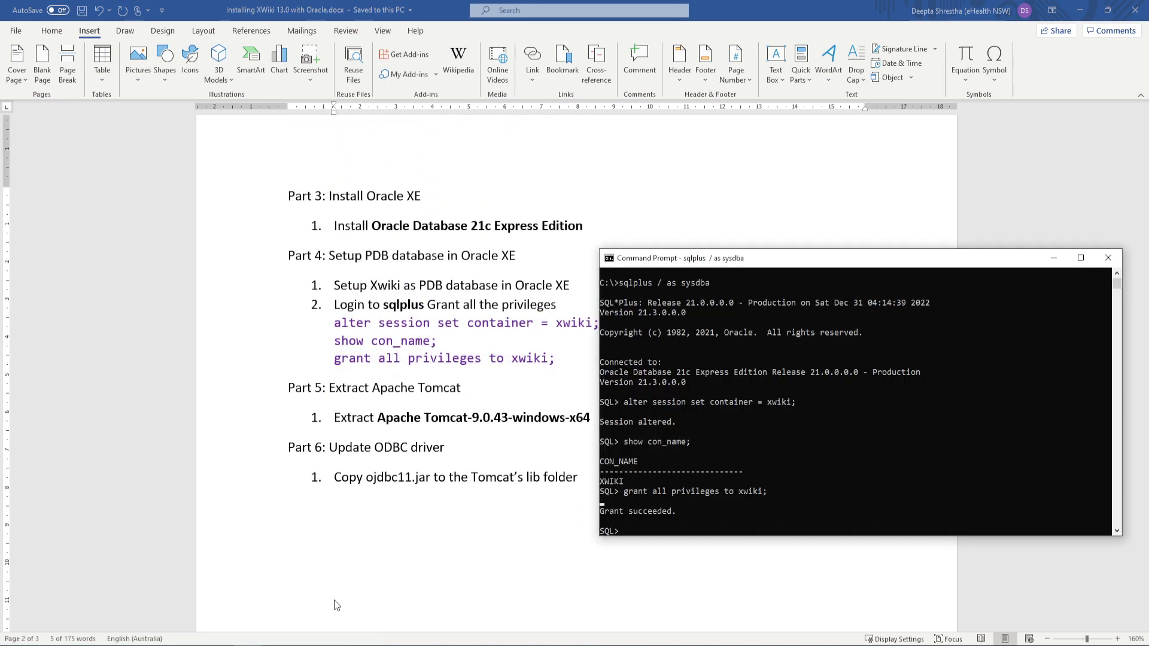
{"action": "left_click", "coordinate": [508, 486]}
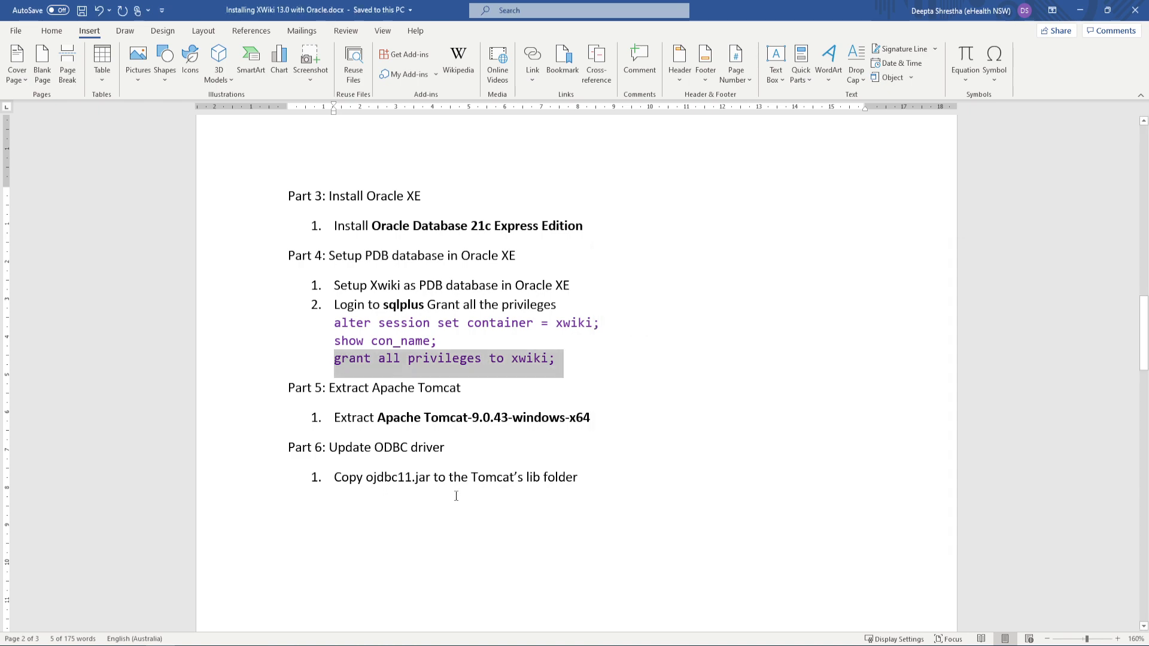
{"action": "scroll", "coordinate": [453, 499], "scroll_direction": "down", "scroll_amount": 8}
{"action": "scroll", "coordinate": [452, 498], "scroll_direction": "down", "scroll_amount": 10}
{"action": "scroll", "coordinate": [452, 499], "scroll_direction": "up", "scroll_amount": 4}
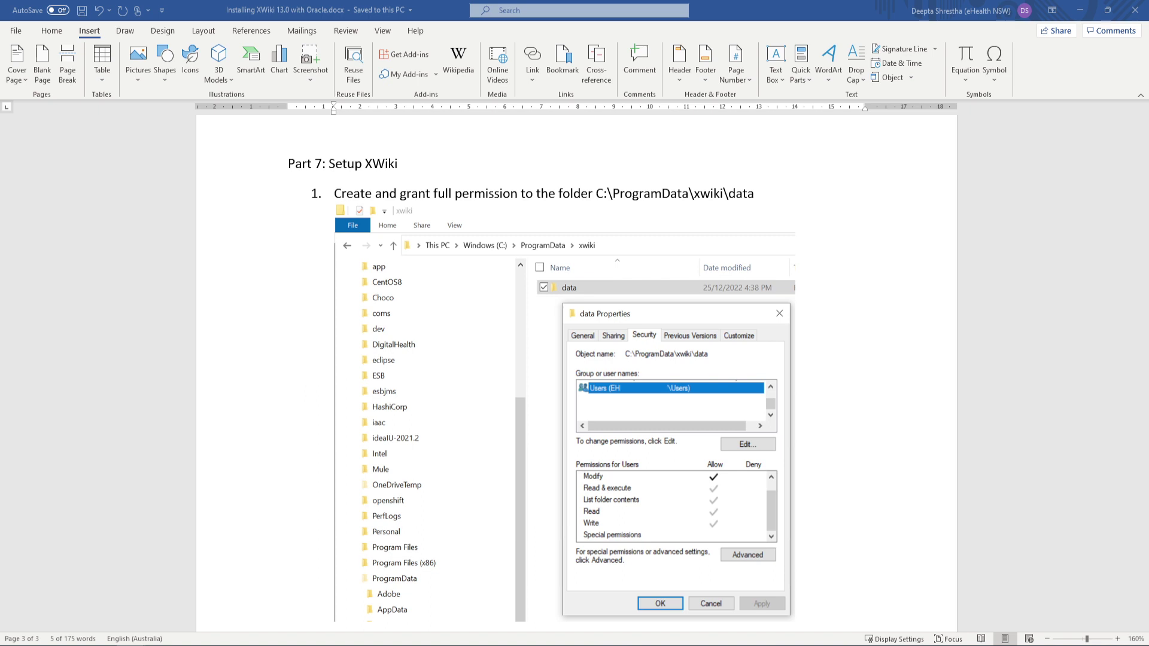
Bring the empty C:\ProgramData\xwiki\data window into view, then move it clear of the guide
{"action": "left_click_drag", "start_coordinate": [1148, 69], "coordinate": [491, 135]}
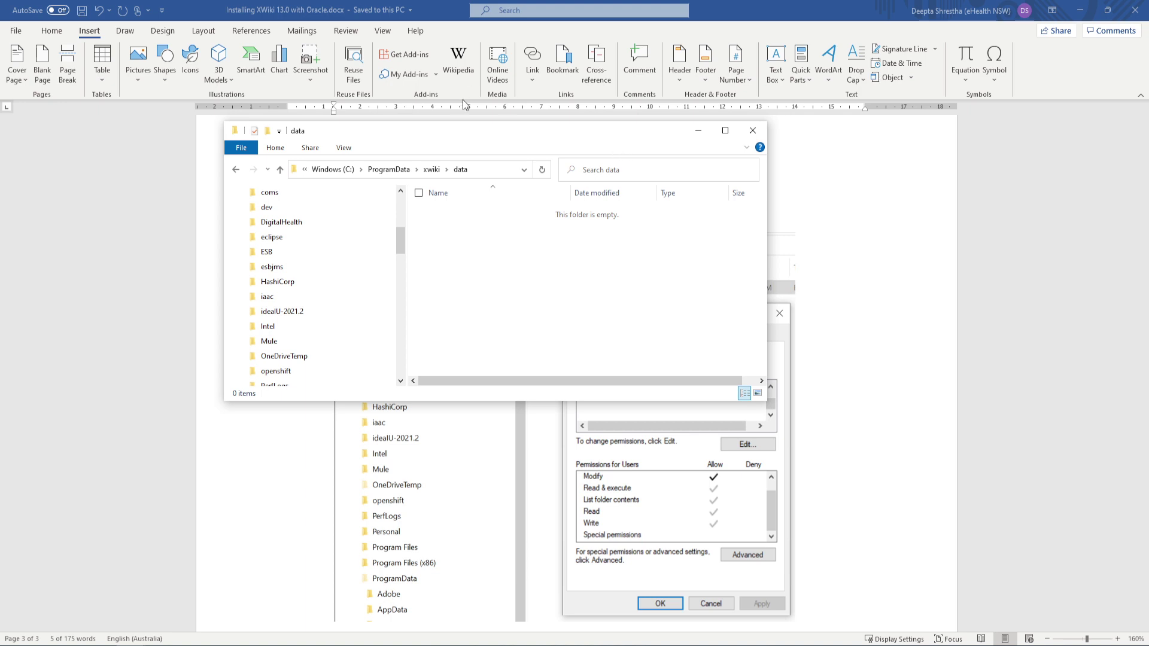
{"action": "left_click_drag", "start_coordinate": [476, 128], "coordinate": [319, 67]}
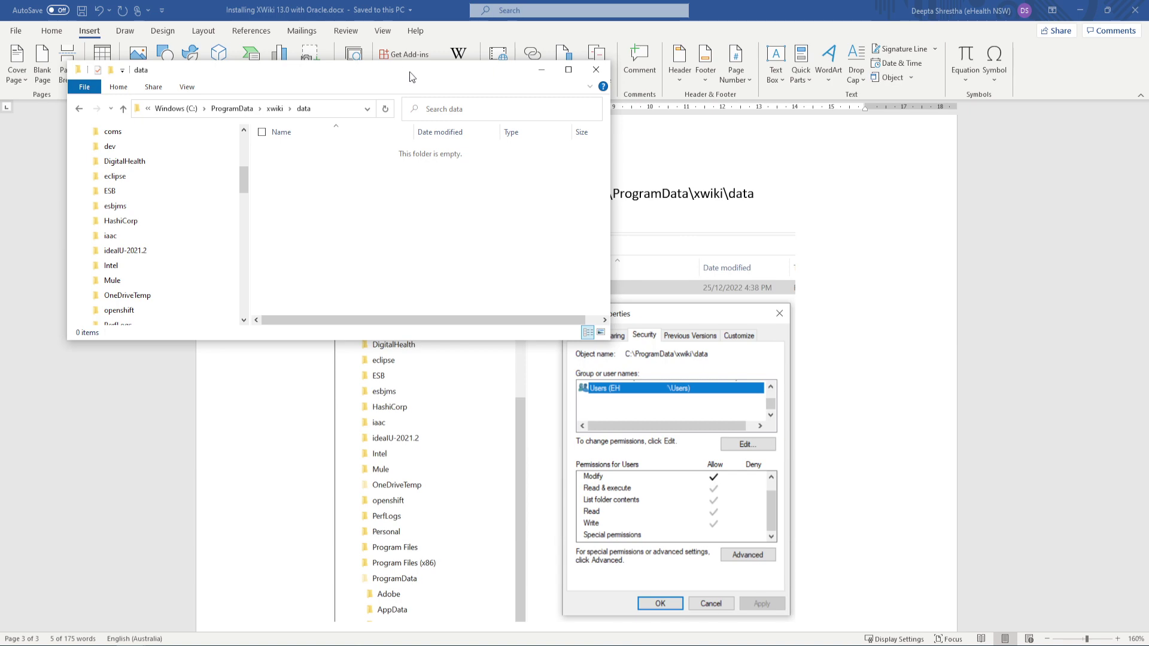
{"action": "left_click_drag", "start_coordinate": [412, 75], "coordinate": [495, 120]}
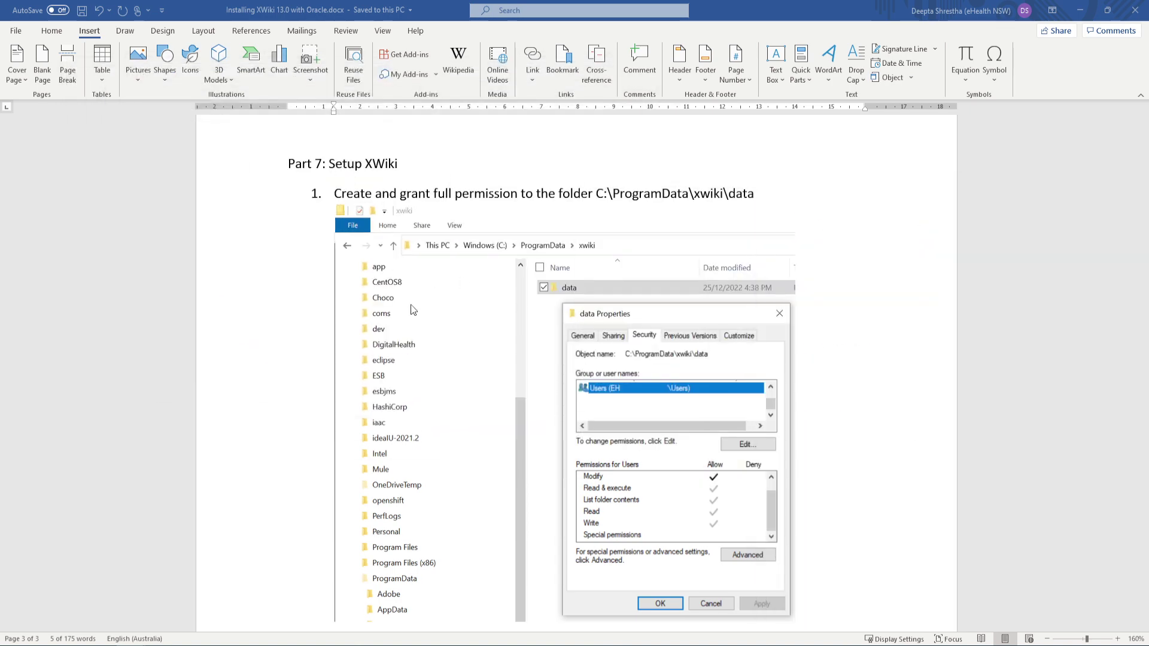
{"action": "scroll", "coordinate": [496, 403], "scroll_direction": "down", "scroll_amount": 8}
{"action": "scroll", "coordinate": [497, 409], "scroll_direction": "up", "scroll_amount": 1}
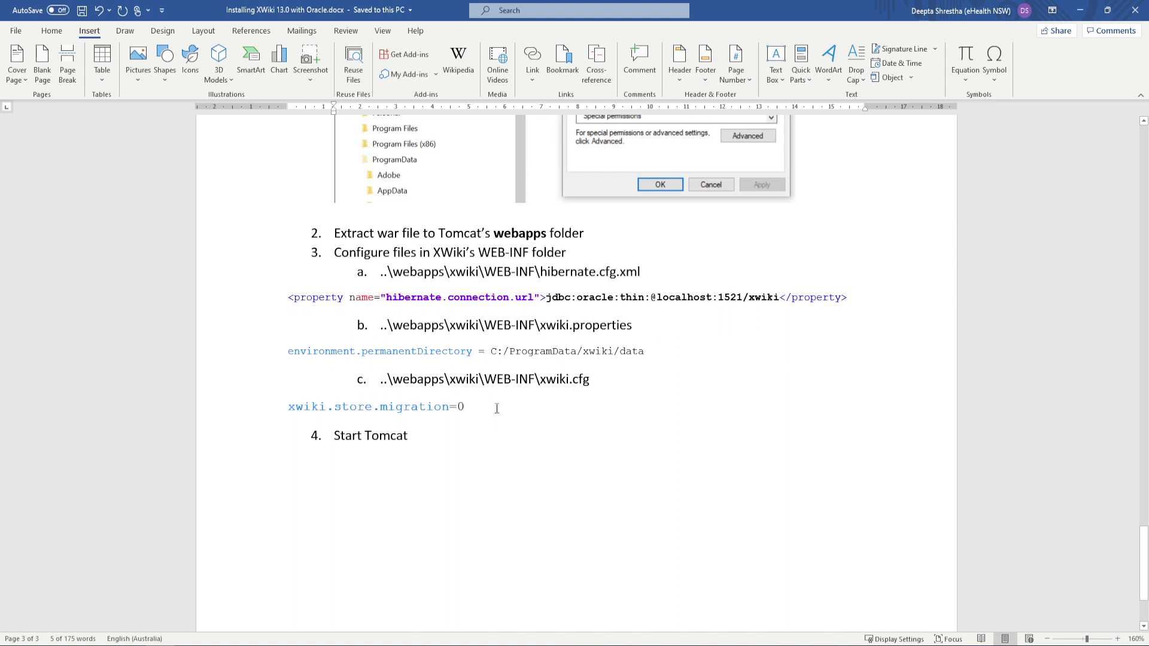
Maximize downloads and use 7-Zip to extract xwiki-platform-distribution-war-13.0.war into a same-named folder
{"action": "mouse_move", "coordinate": [160, 641]}
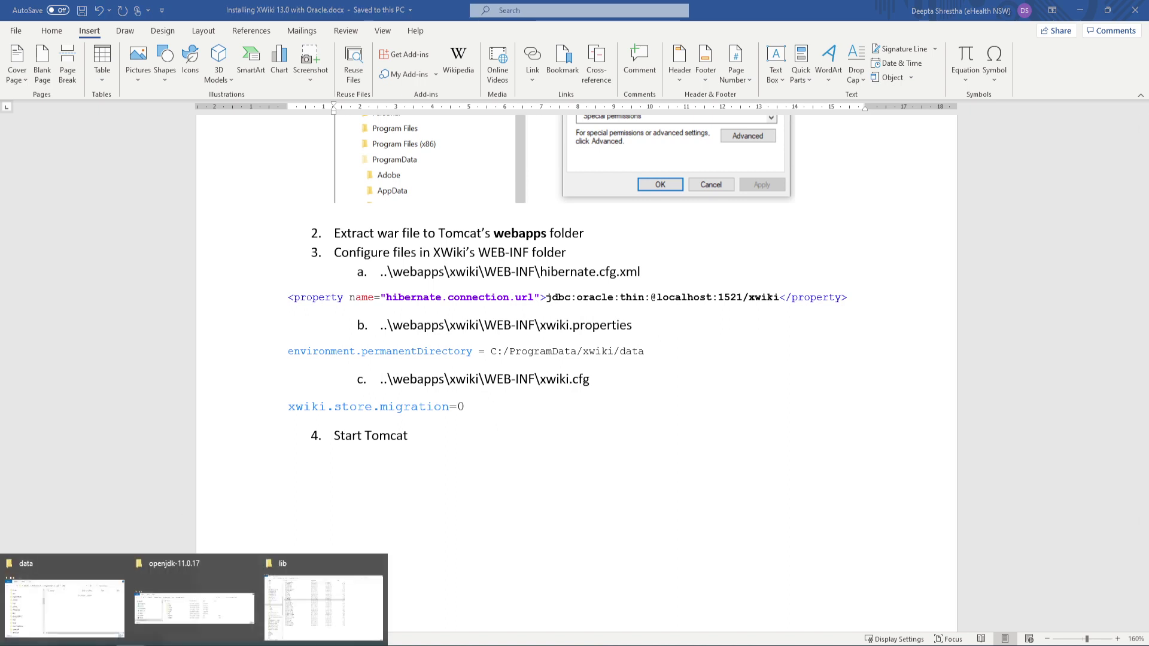
{"action": "left_click", "coordinate": [307, 599]}
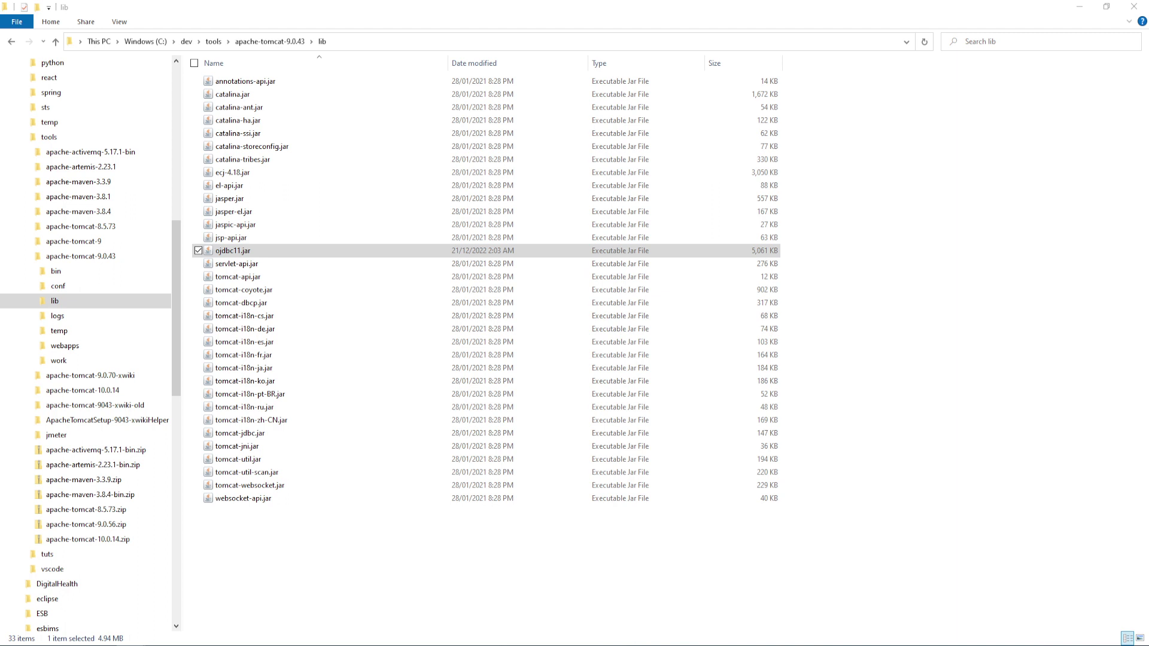
{"action": "left_click_drag", "start_coordinate": [1148, 377], "coordinate": [495, 210]}
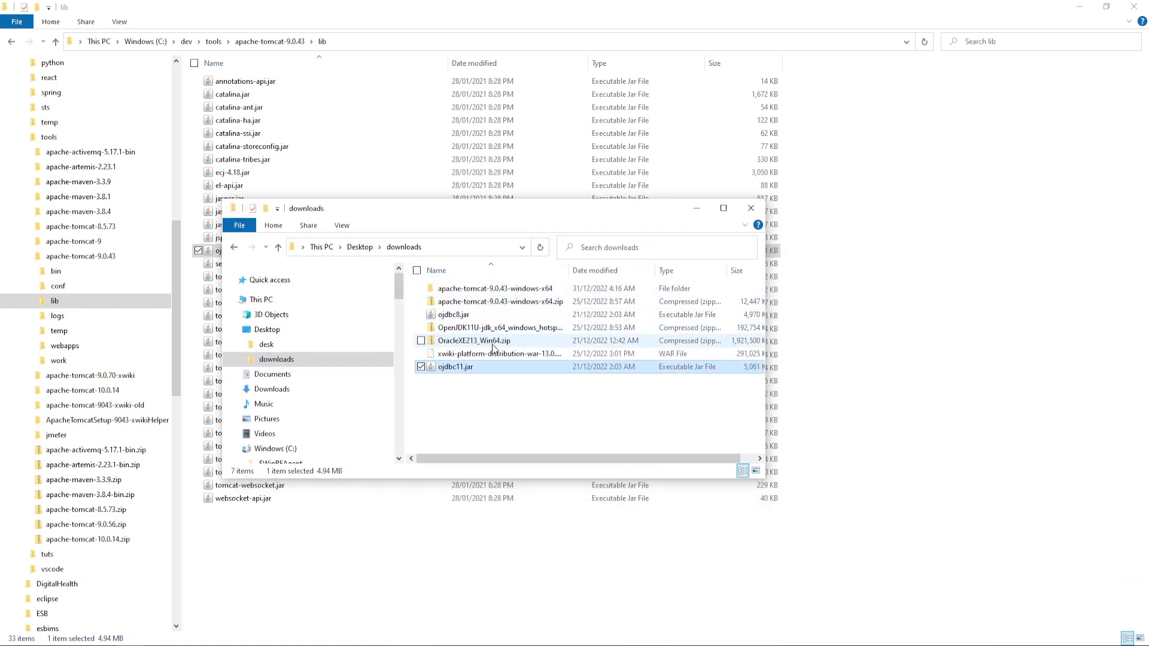
{"action": "left_click", "coordinate": [503, 357]}
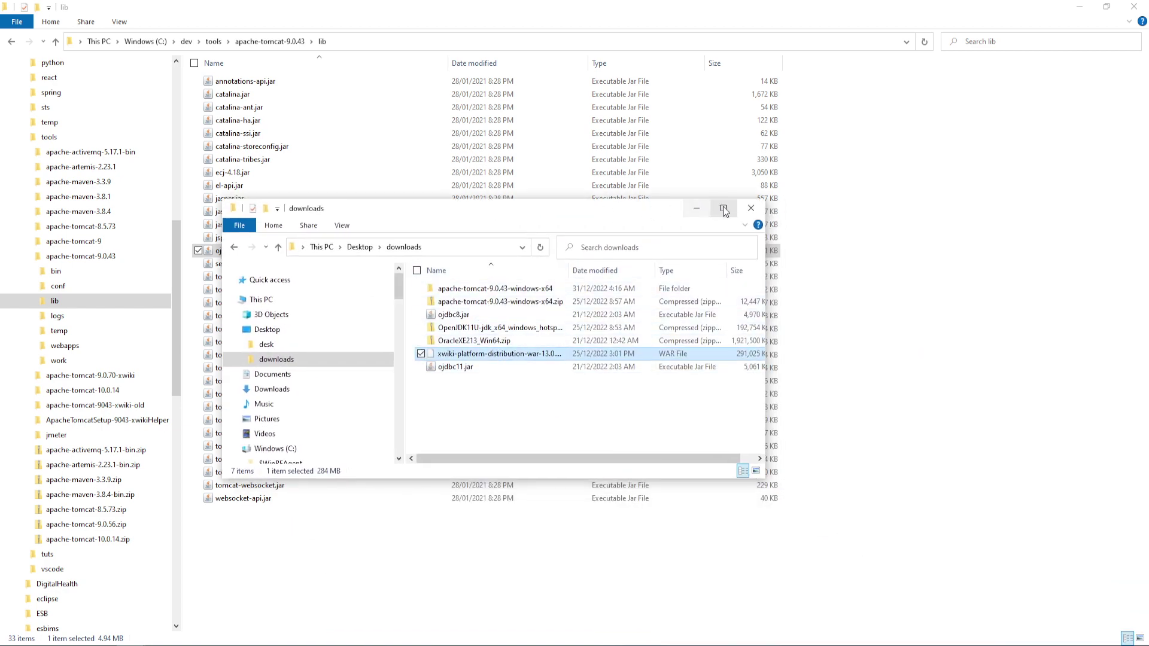
{"action": "left_click", "coordinate": [724, 209]}
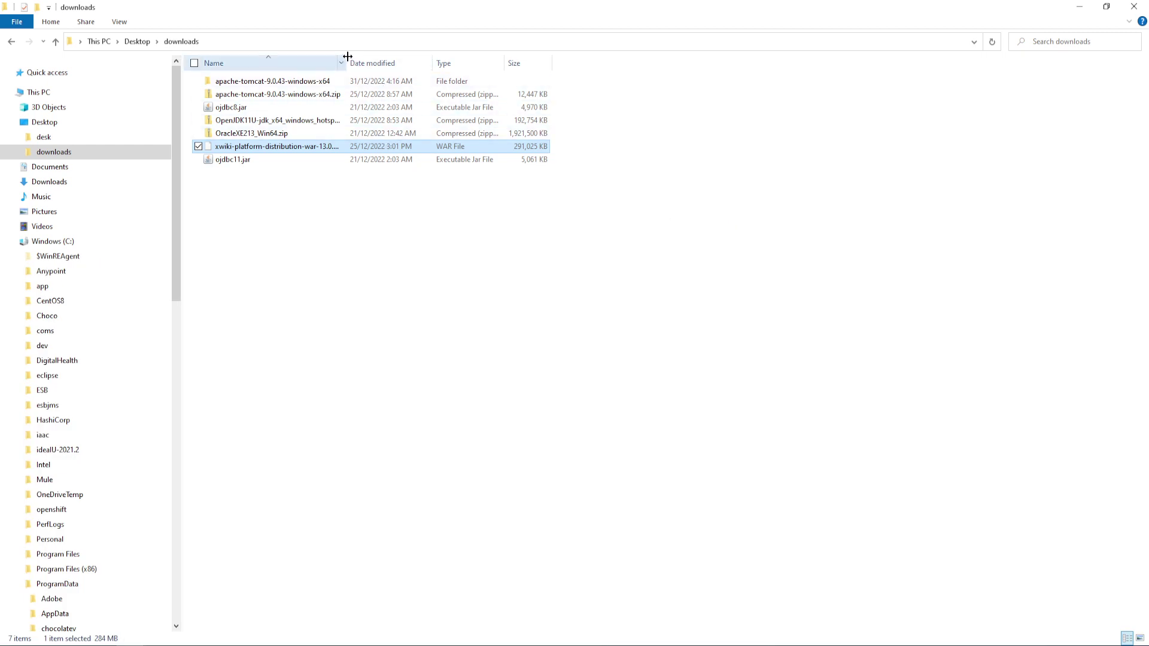
{"action": "left_click_drag", "start_coordinate": [347, 60], "coordinate": [473, 59]}
{"action": "right_click", "coordinate": [333, 145]}
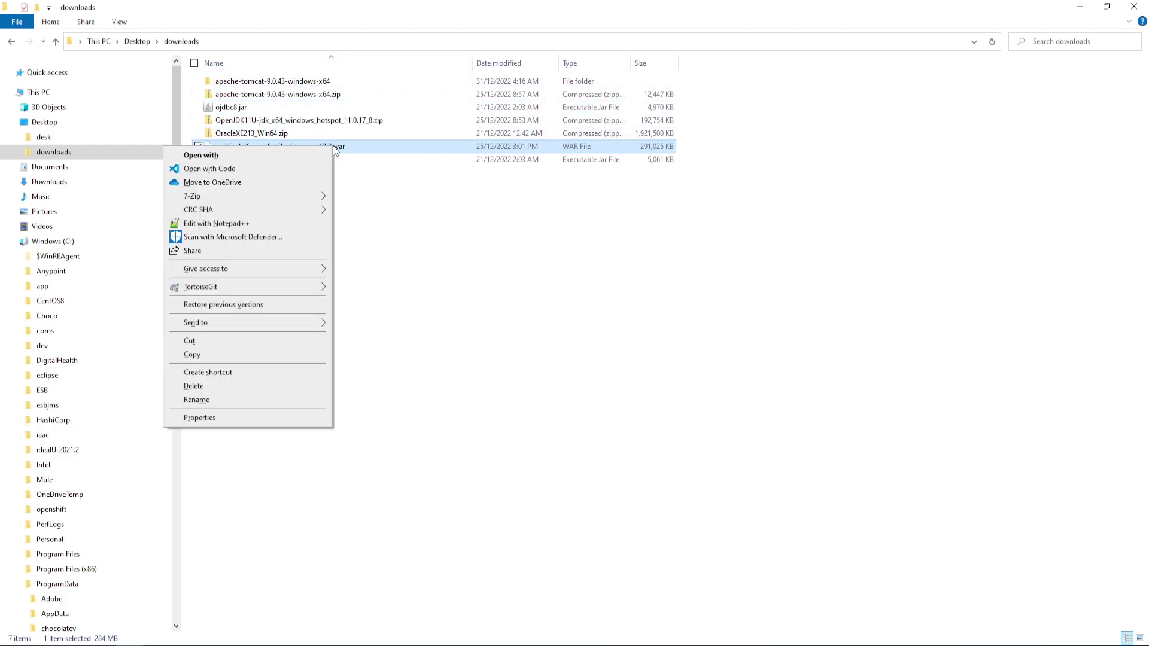
{"action": "mouse_move", "coordinate": [303, 196]}
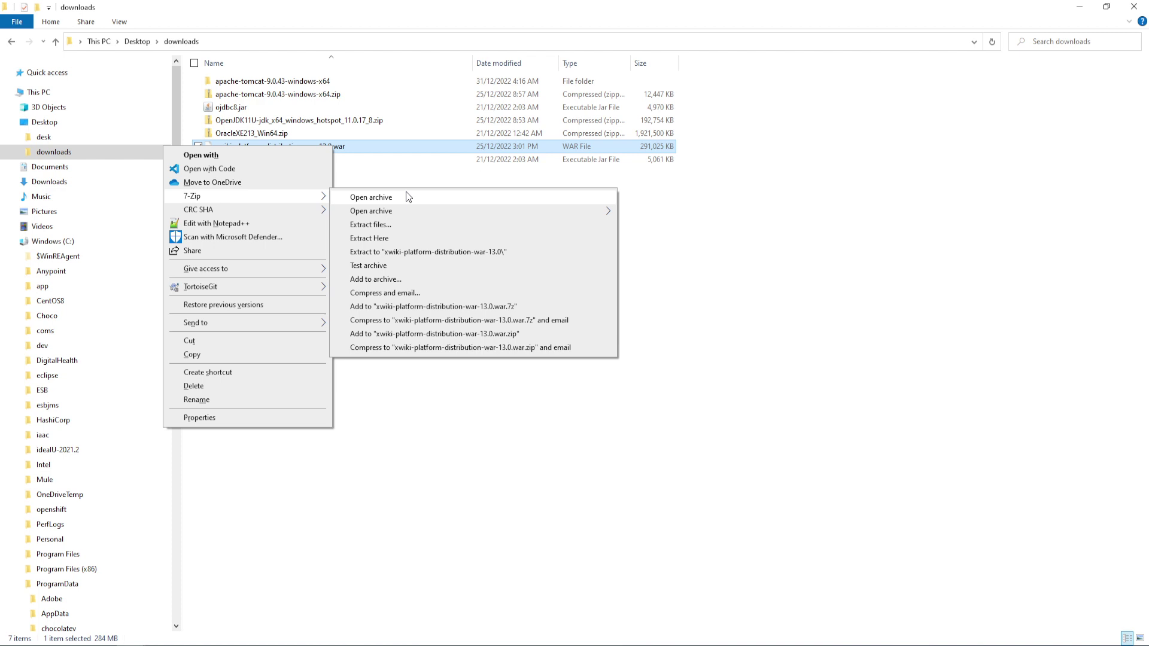
{"action": "left_click", "coordinate": [460, 254]}
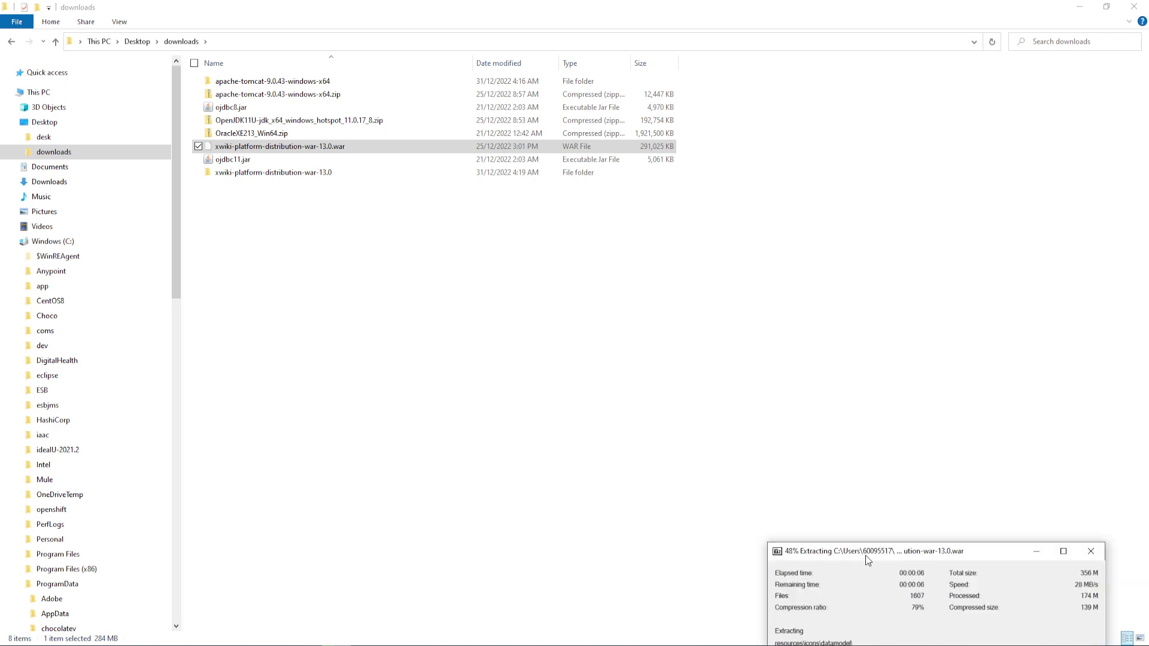
{"action": "left_click_drag", "start_coordinate": [867, 549], "coordinate": [533, 312]}
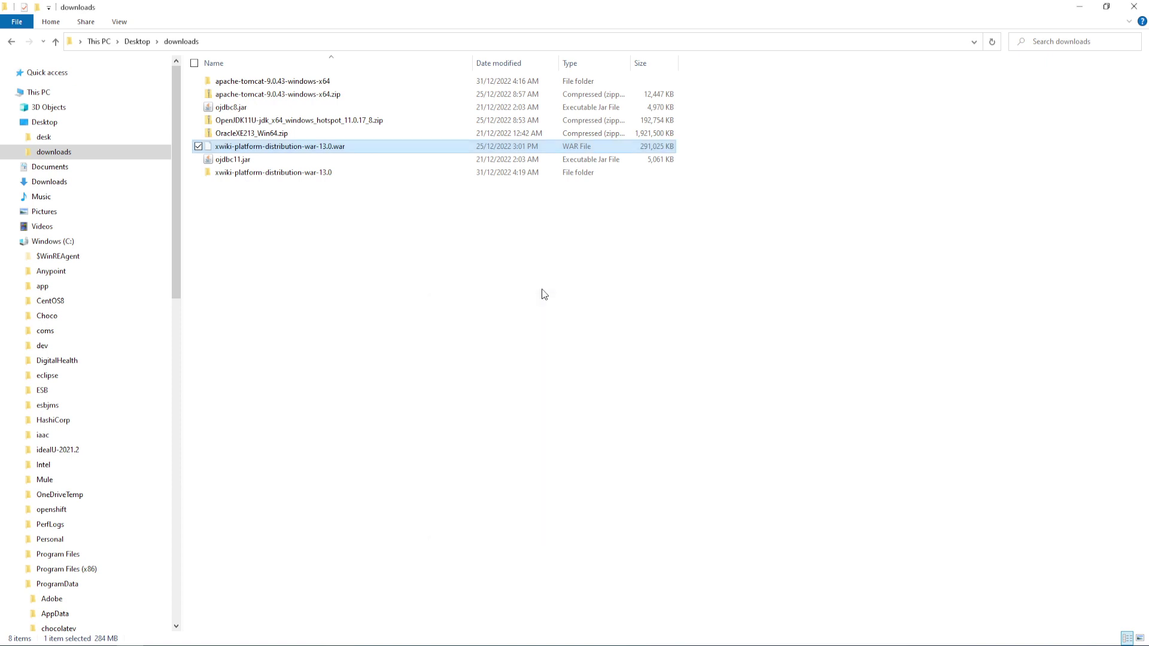
Inspect the extracted war's WEB-INF folder, then open apache-tomcat-9.0.43's webapps folder
{"action": "double_click", "coordinate": [344, 173]}
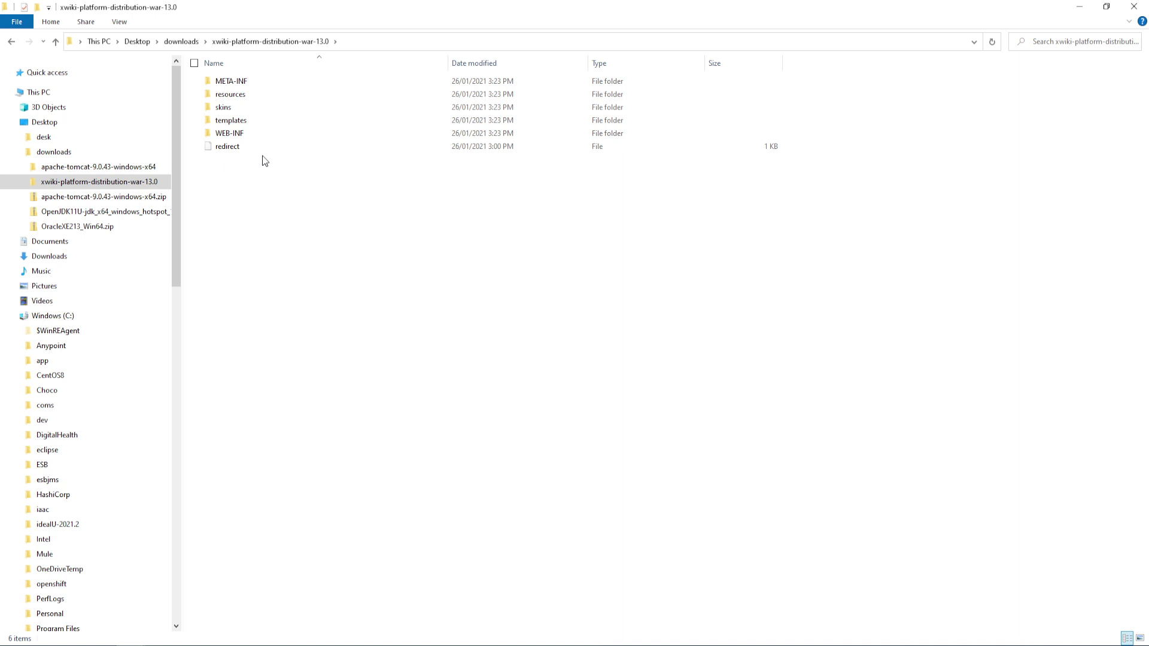
{"action": "double_click", "coordinate": [257, 133]}
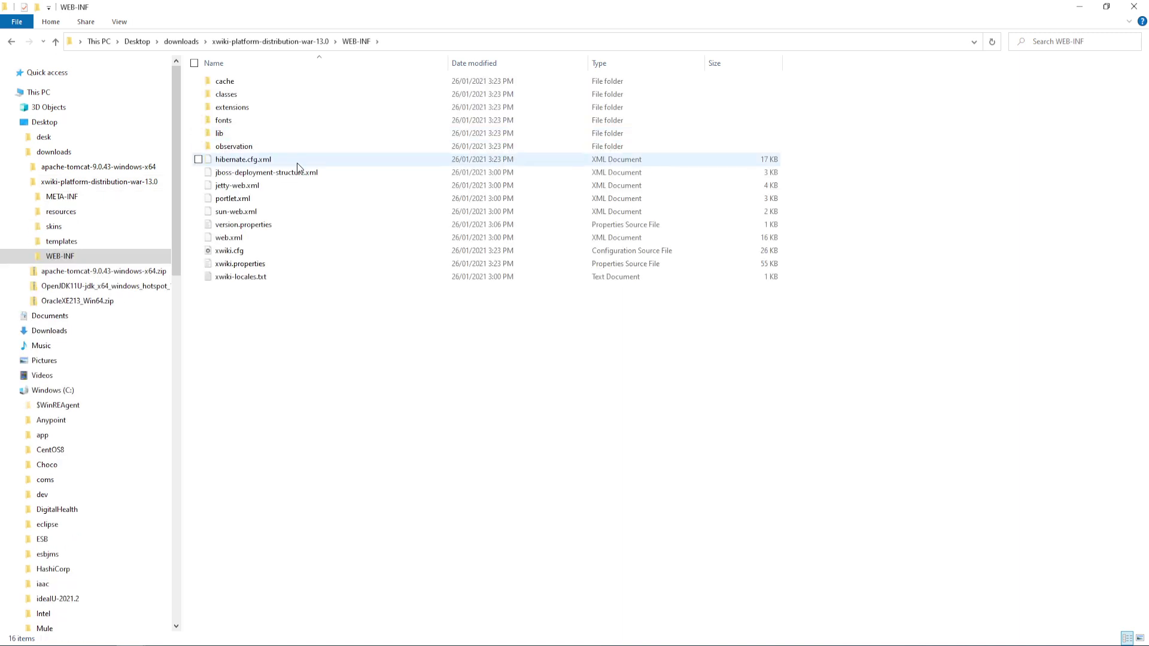
{"action": "left_click", "coordinate": [286, 42]}
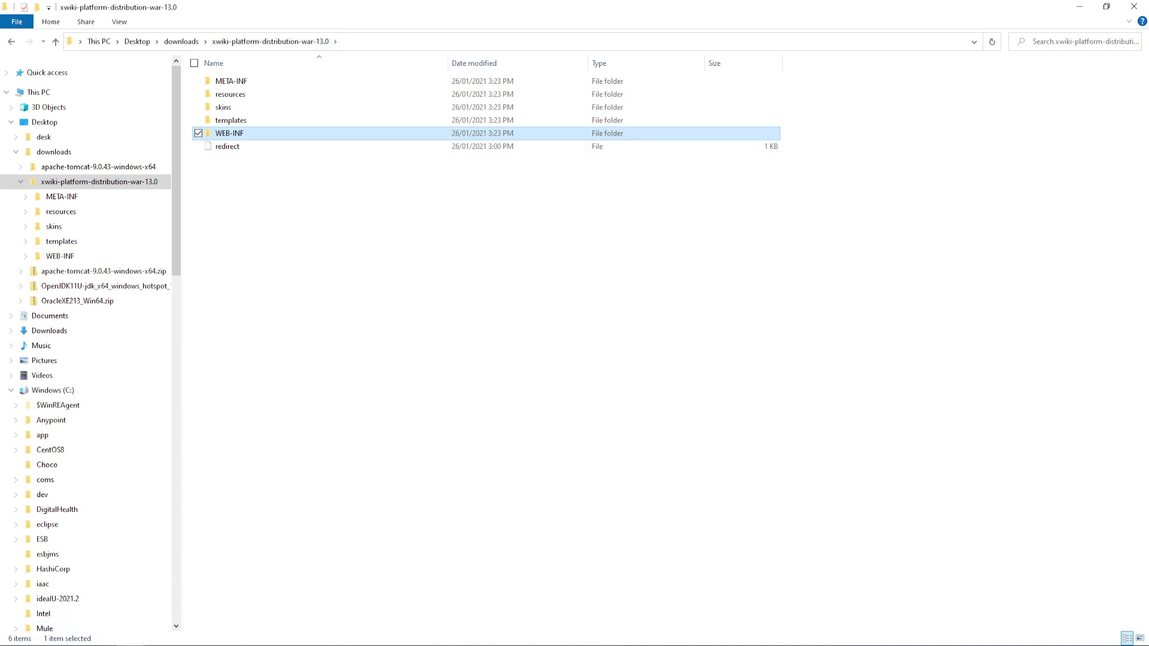
{"action": "left_click", "coordinate": [131, 645]}
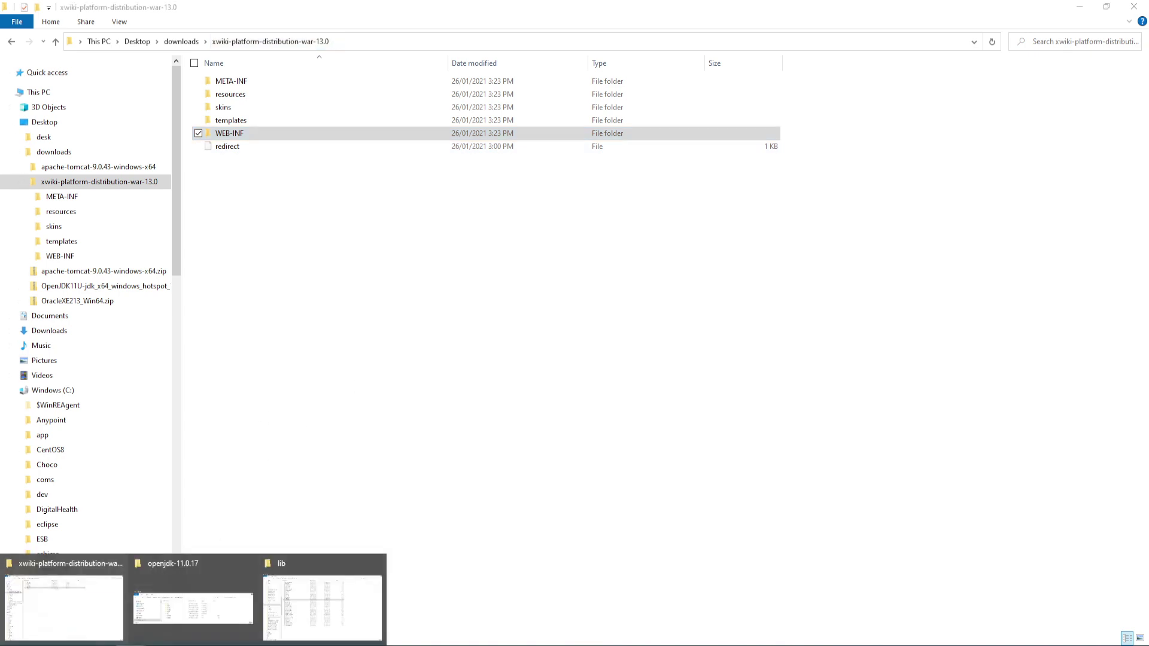
{"action": "left_click", "coordinate": [293, 615]}
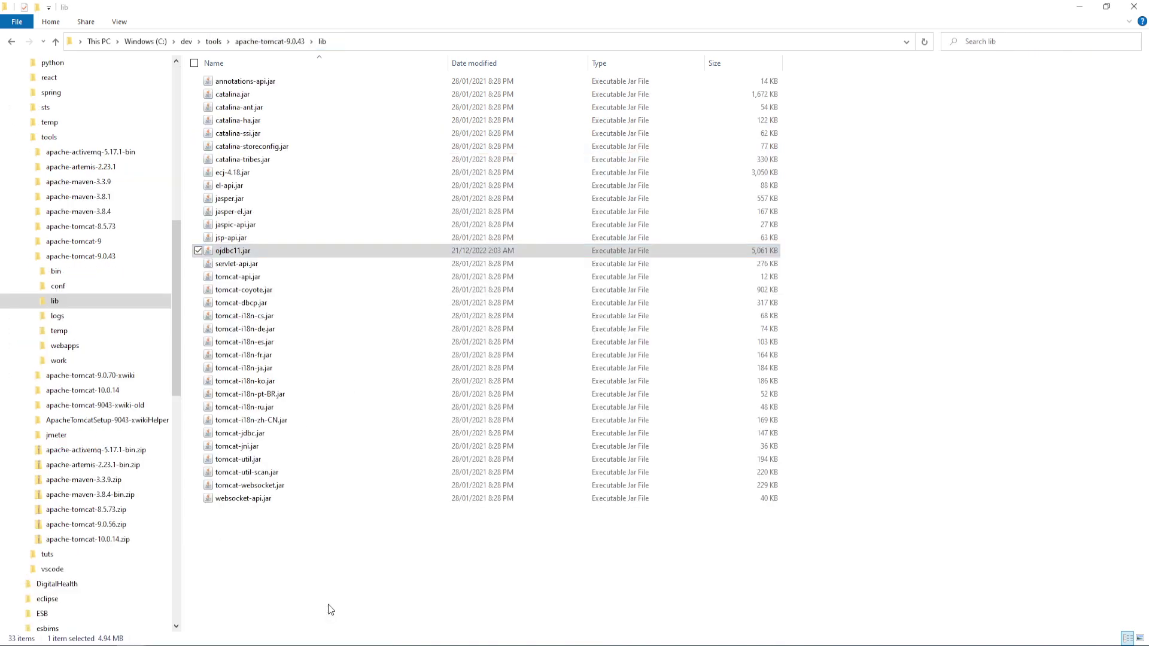
{"action": "left_click", "coordinate": [261, 46]}
{"action": "left_click", "coordinate": [241, 148]}
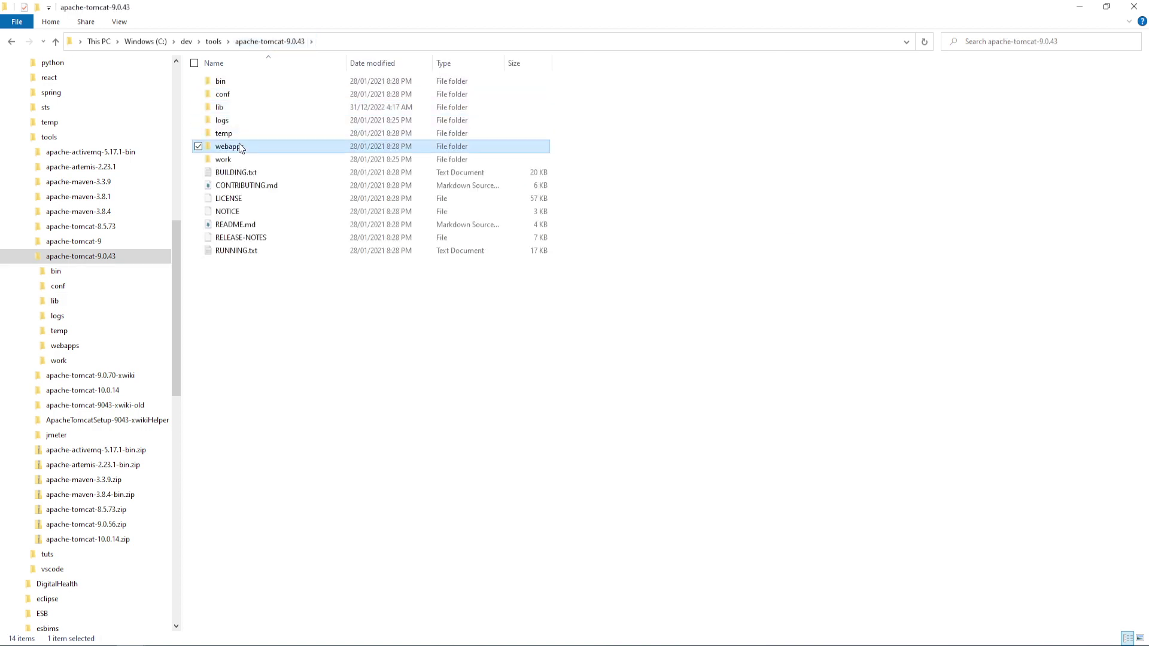
{"action": "double_click", "coordinate": [241, 148]}
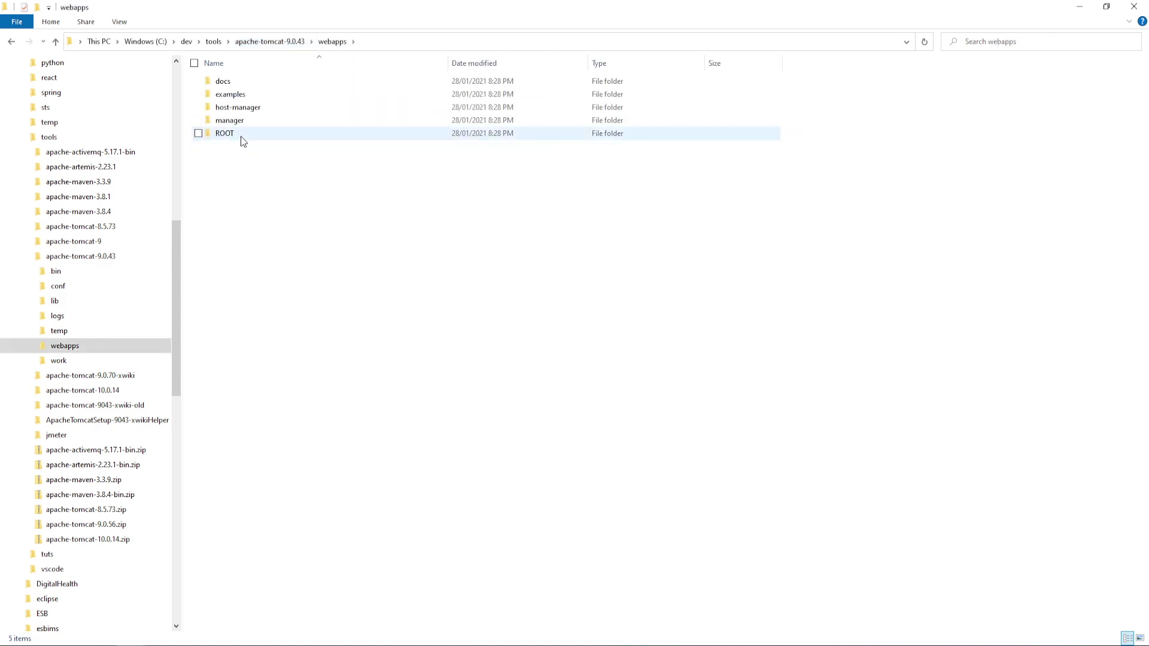
Create a new folder named xwiki inside webapps and open it
{"action": "mouse_move", "coordinate": [244, 141]}
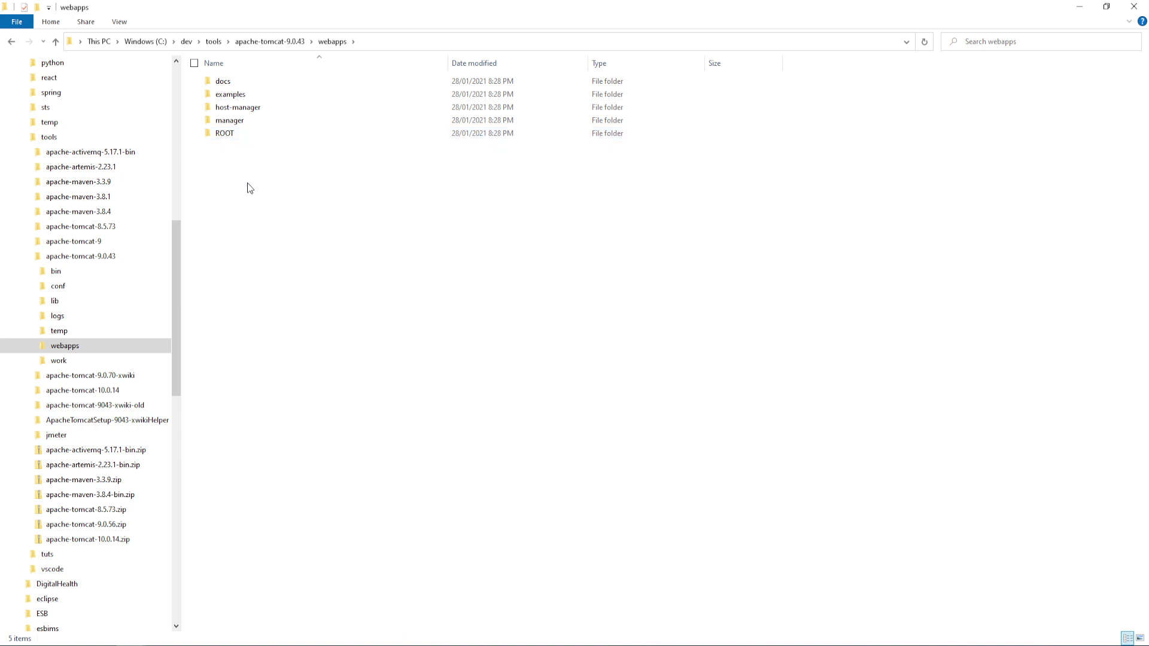
{"action": "right_click", "coordinate": [246, 183]}
{"action": "mouse_move", "coordinate": [201, 419]}
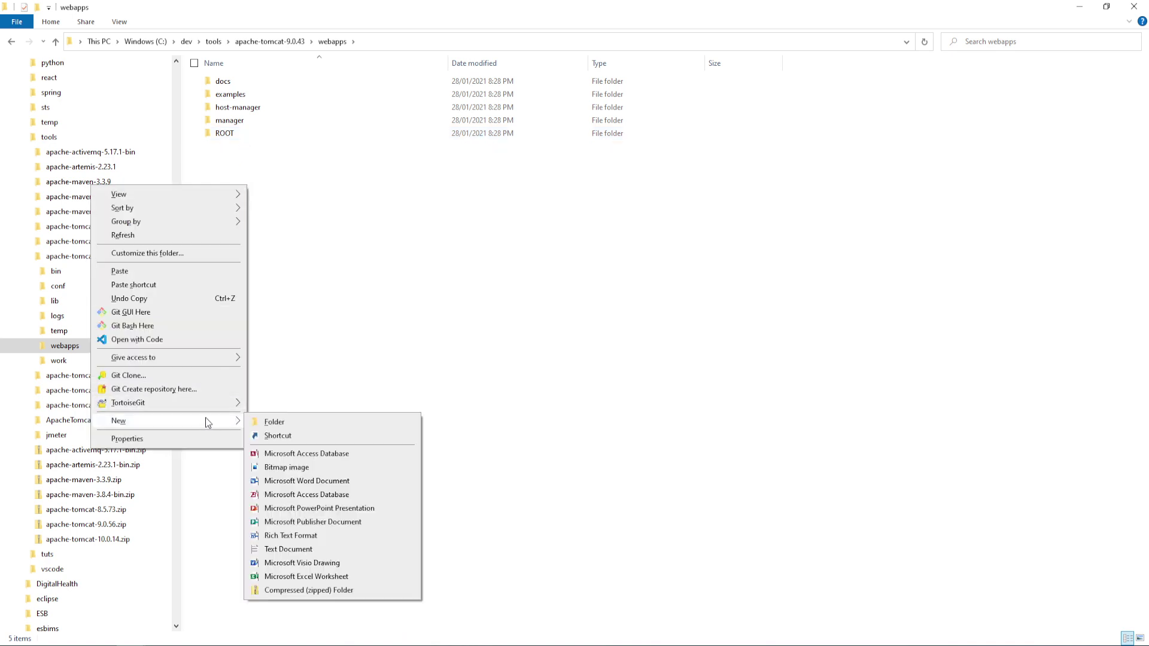
{"action": "left_click", "coordinate": [271, 421]}
{"action": "type", "text": "xik"}
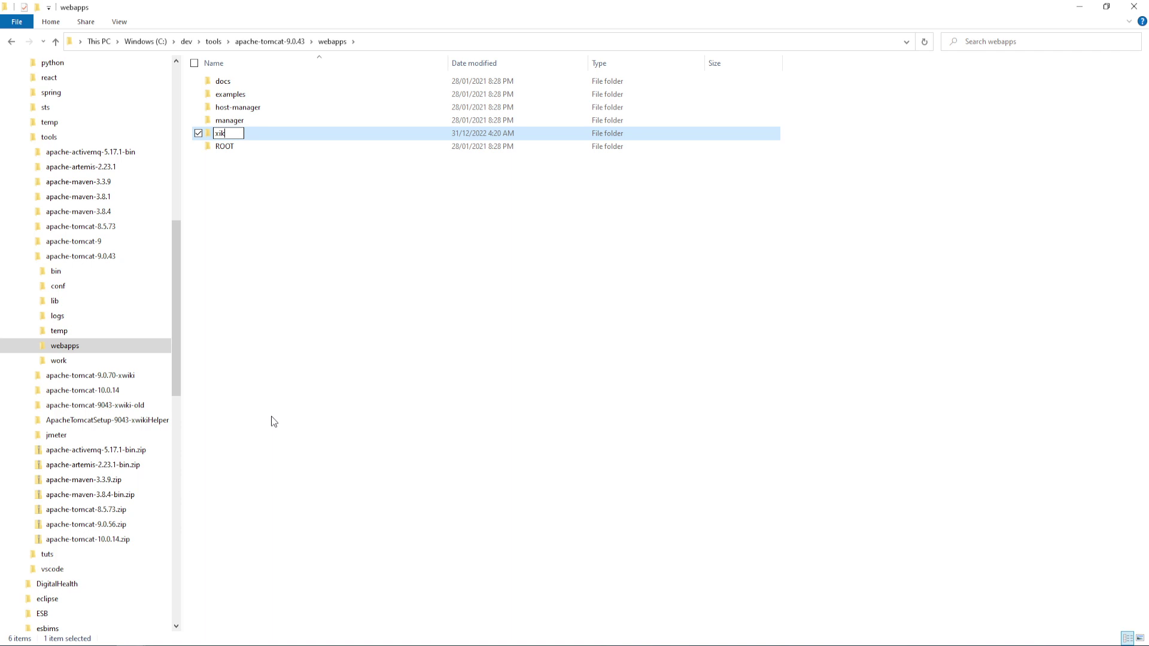
{"action": "key", "text": "BackSpace"}
{"action": "type", "text": "wiki"}
{"action": "key", "text": "Return"}
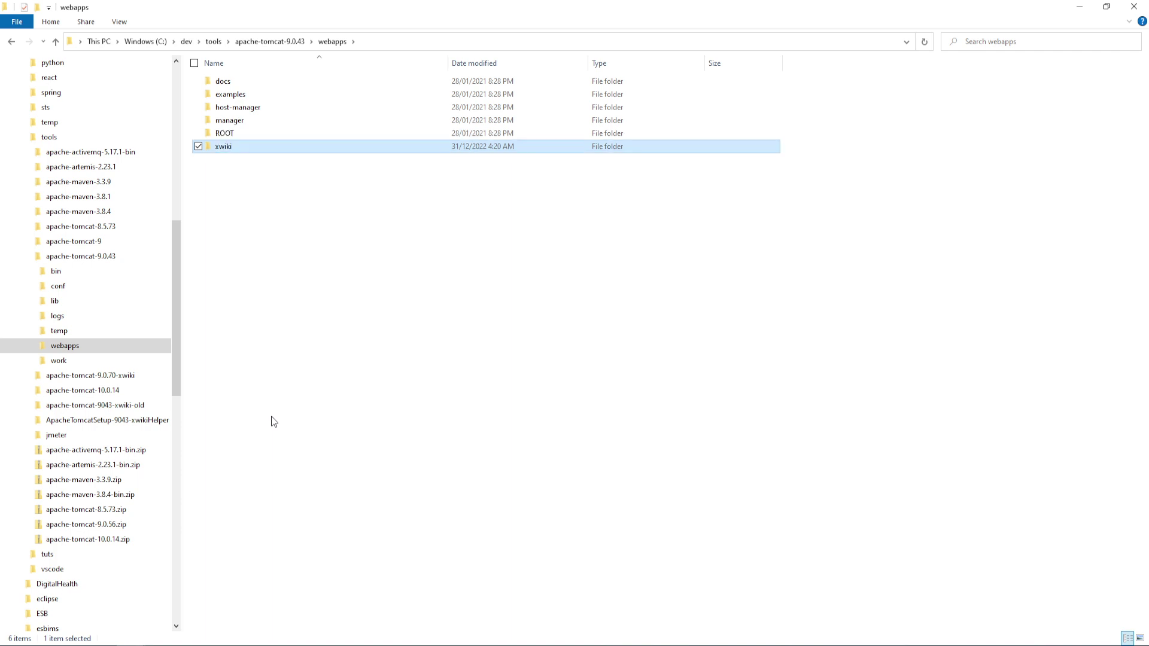
{"action": "key", "text": "Return"}
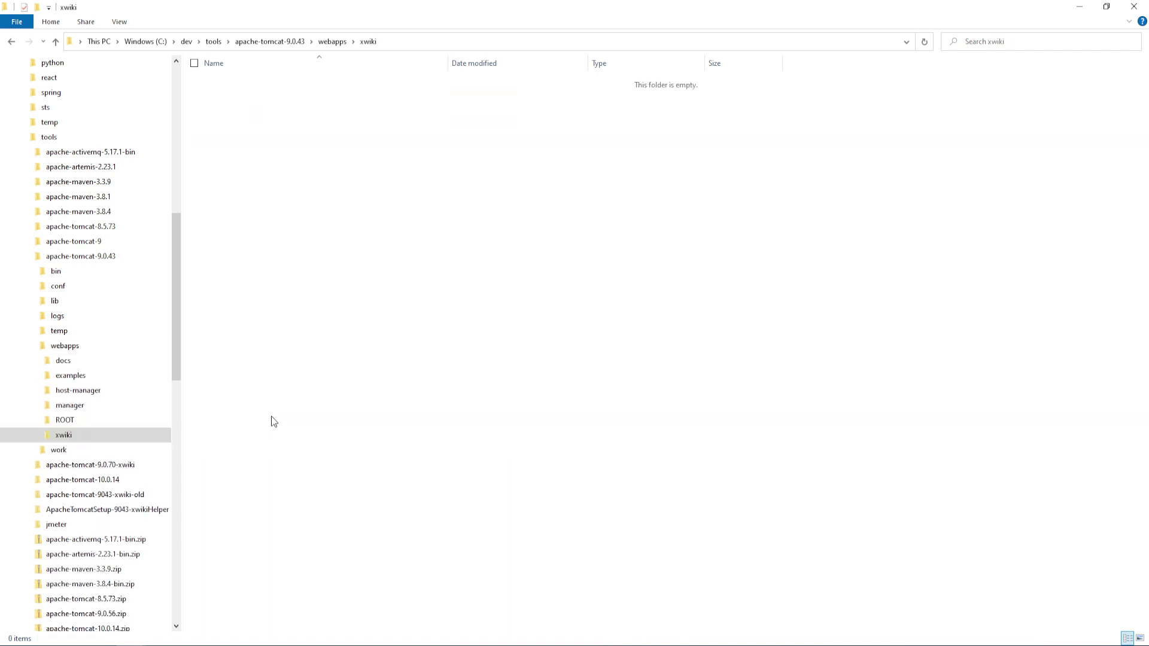
{"action": "left_click", "coordinate": [1079, 8]}
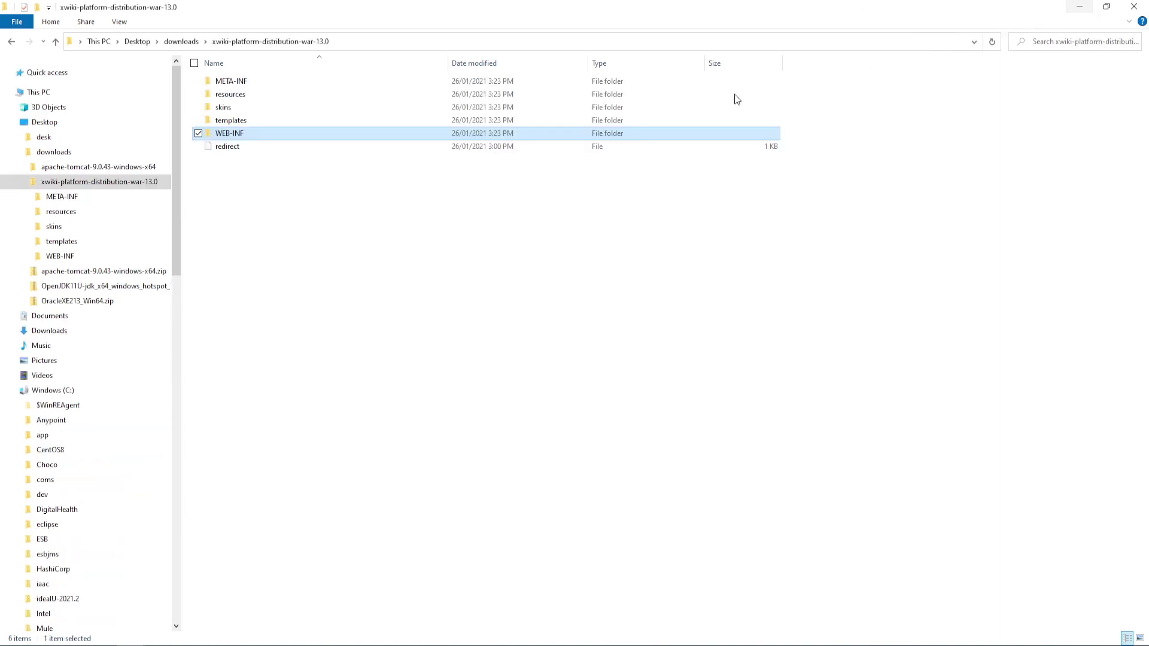
Paste the six extracted war items into Tomcat's webapps\xwiki folder and open its WEB-INF
{"action": "left_click_drag", "start_coordinate": [367, 225], "coordinate": [211, 67]}
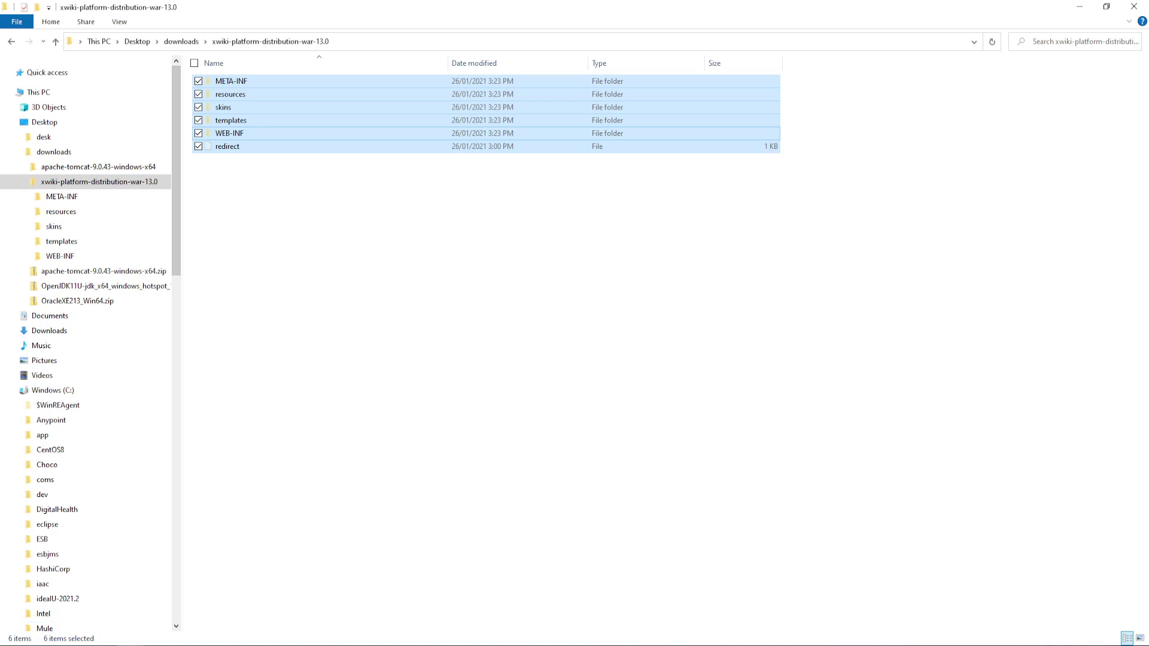
{"action": "left_click", "coordinate": [130, 645]}
{"action": "left_click", "coordinate": [322, 610]}
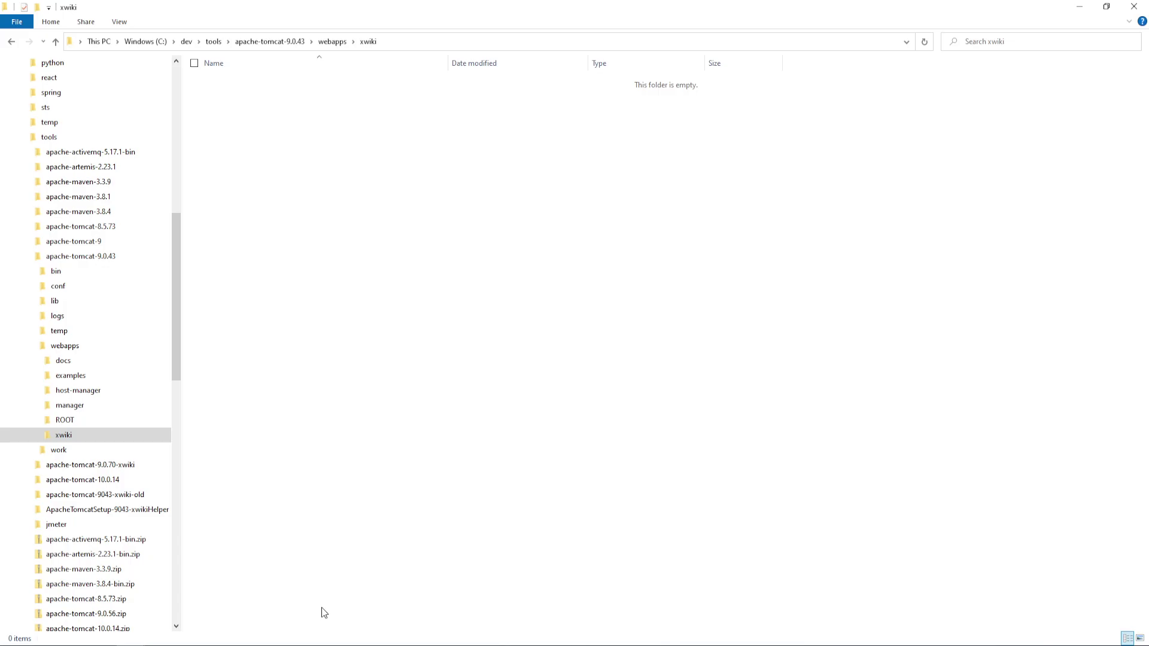
{"action": "right_click", "coordinate": [310, 288]}
{"action": "left_click", "coordinate": [264, 374]}
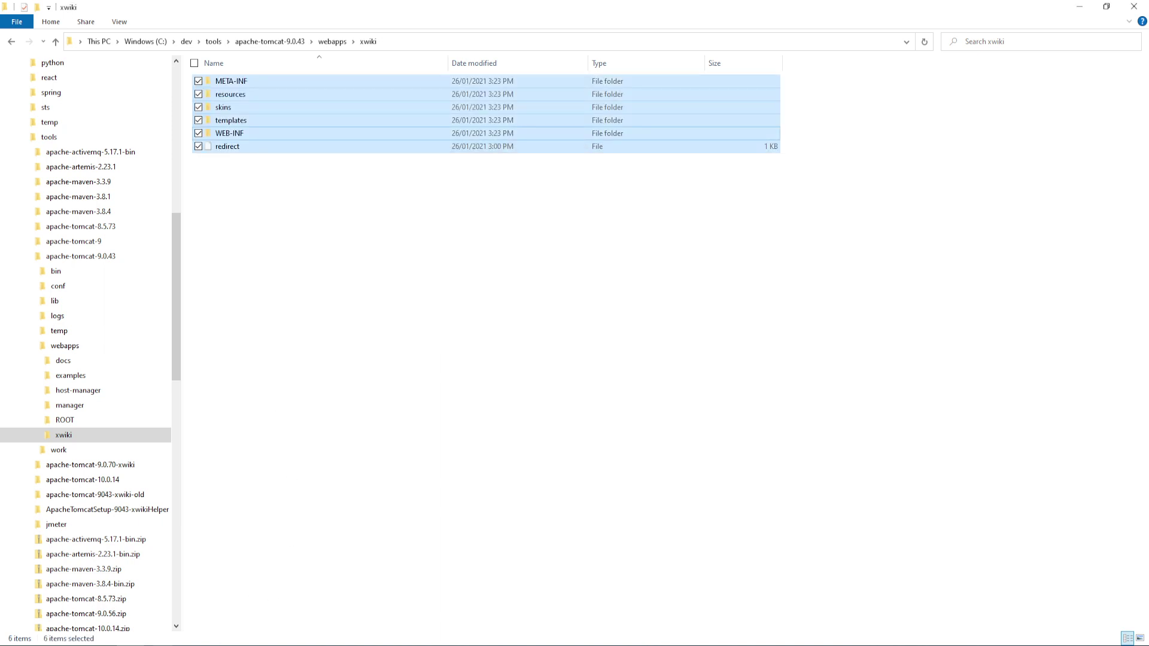
{"action": "left_click", "coordinate": [321, 329]}
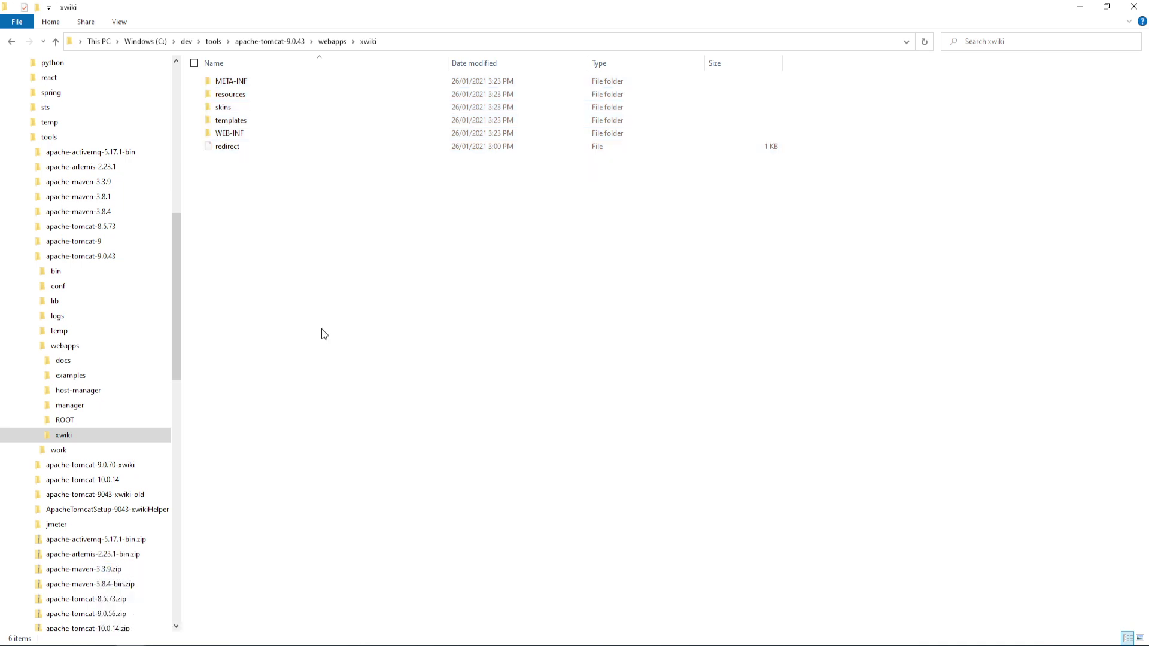
{"action": "double_click", "coordinate": [244, 133]}
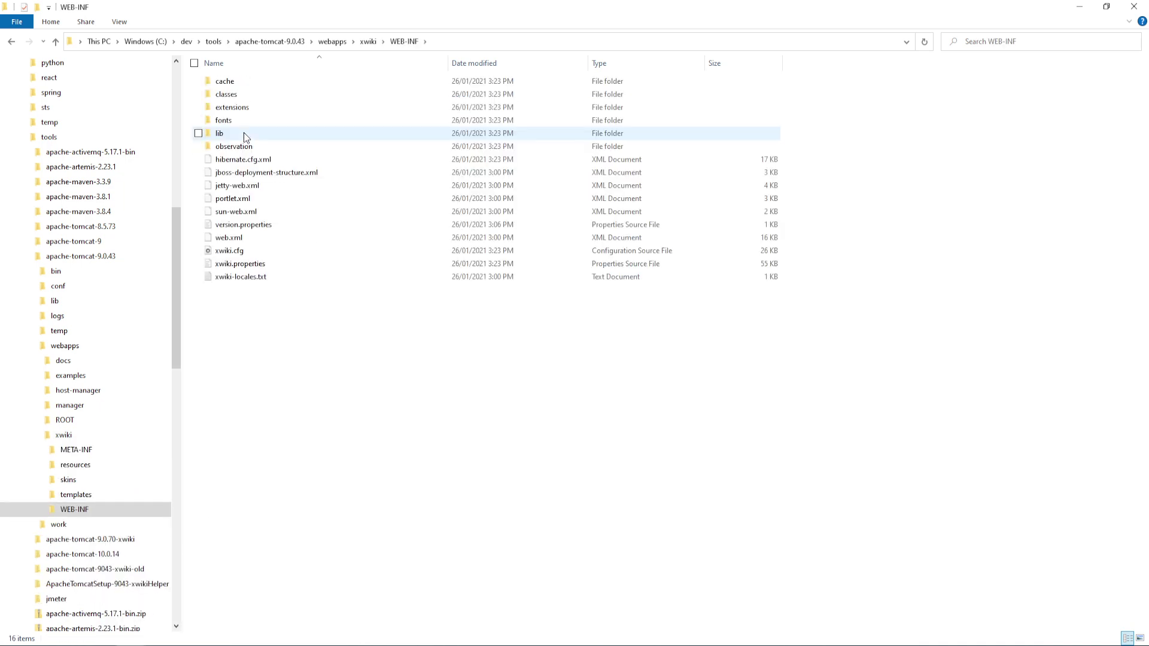
{"action": "left_click", "coordinate": [172, 645]}
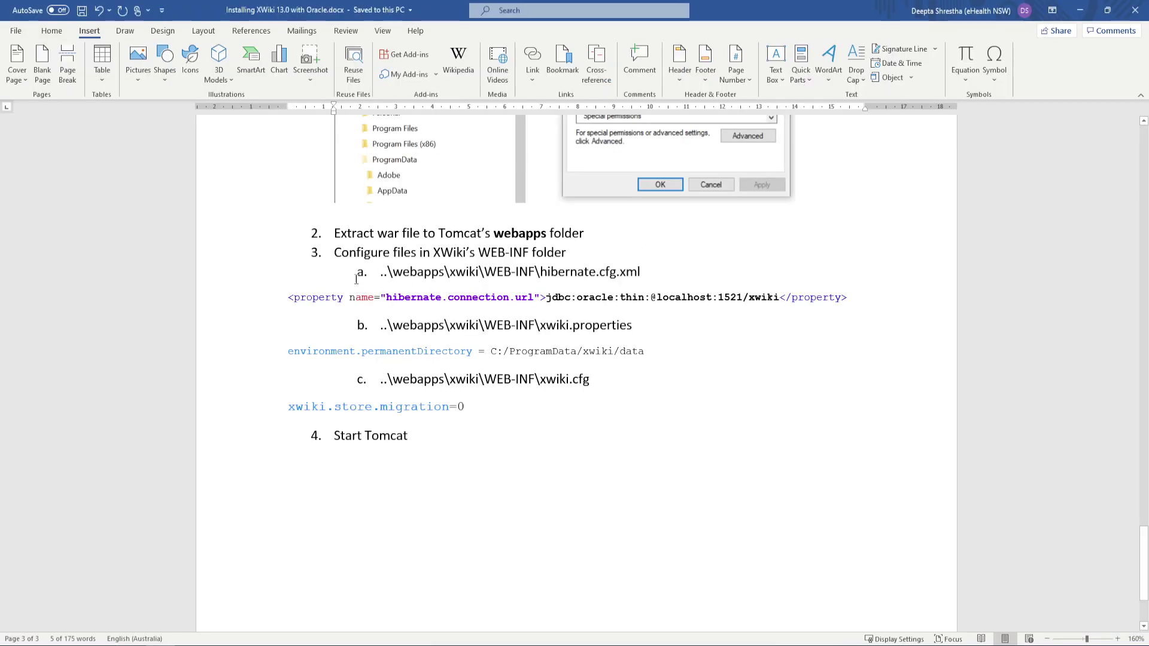
Highlight the notes' config steps, JDBC connection URL and C:/ProgramData/xwiki/data path
{"action": "left_click_drag", "start_coordinate": [379, 275], "coordinate": [655, 374]}
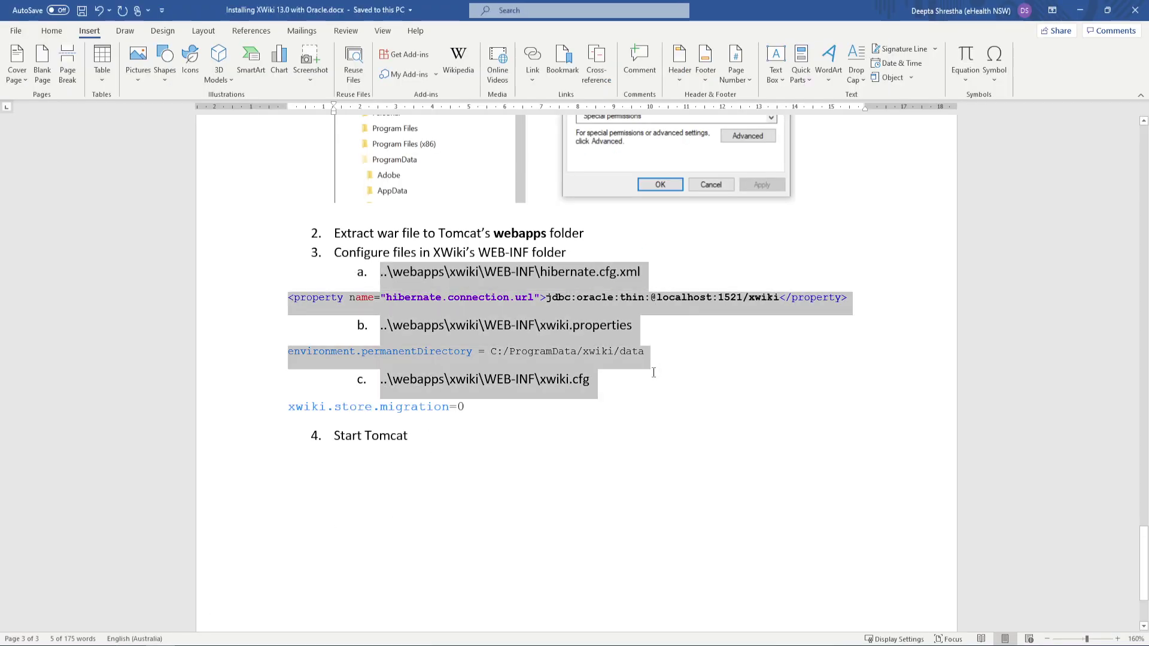
{"action": "left_click", "coordinate": [638, 415]}
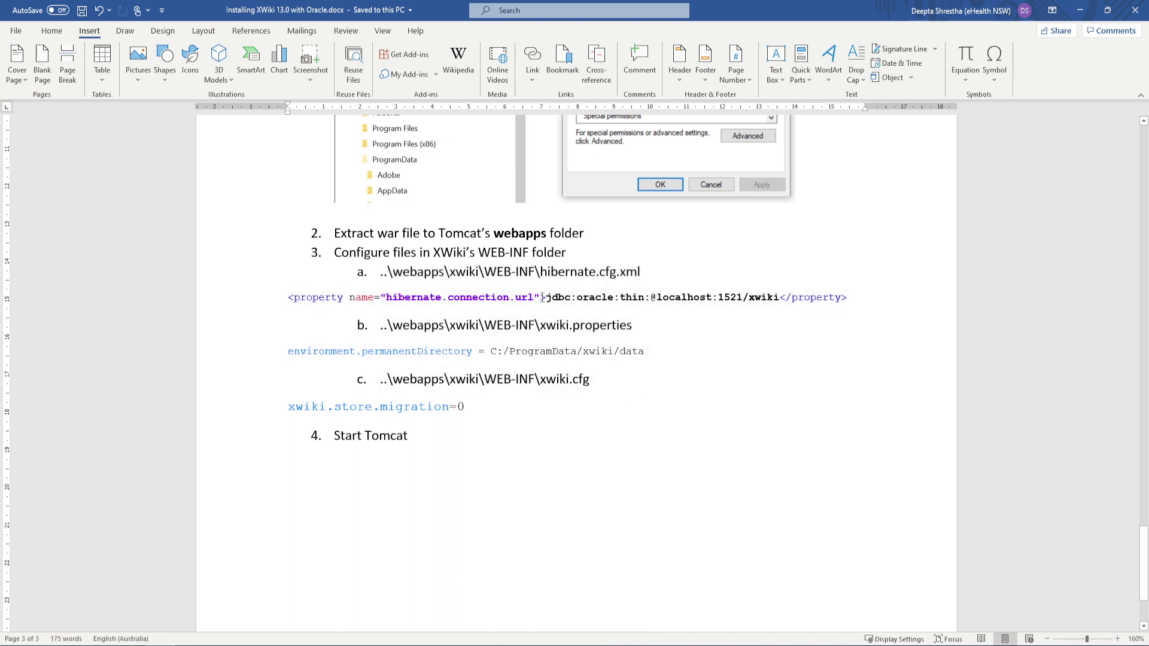
{"action": "left_click_drag", "start_coordinate": [546, 298], "coordinate": [760, 292]}
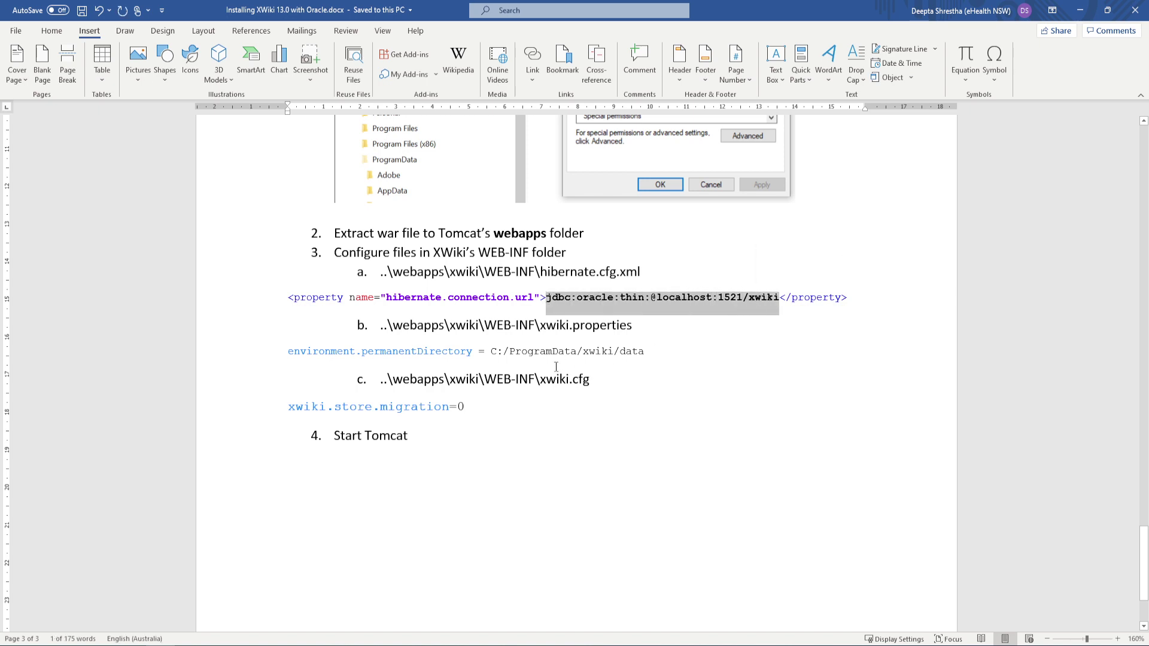
{"action": "left_click_drag", "start_coordinate": [493, 351], "coordinate": [647, 351]}
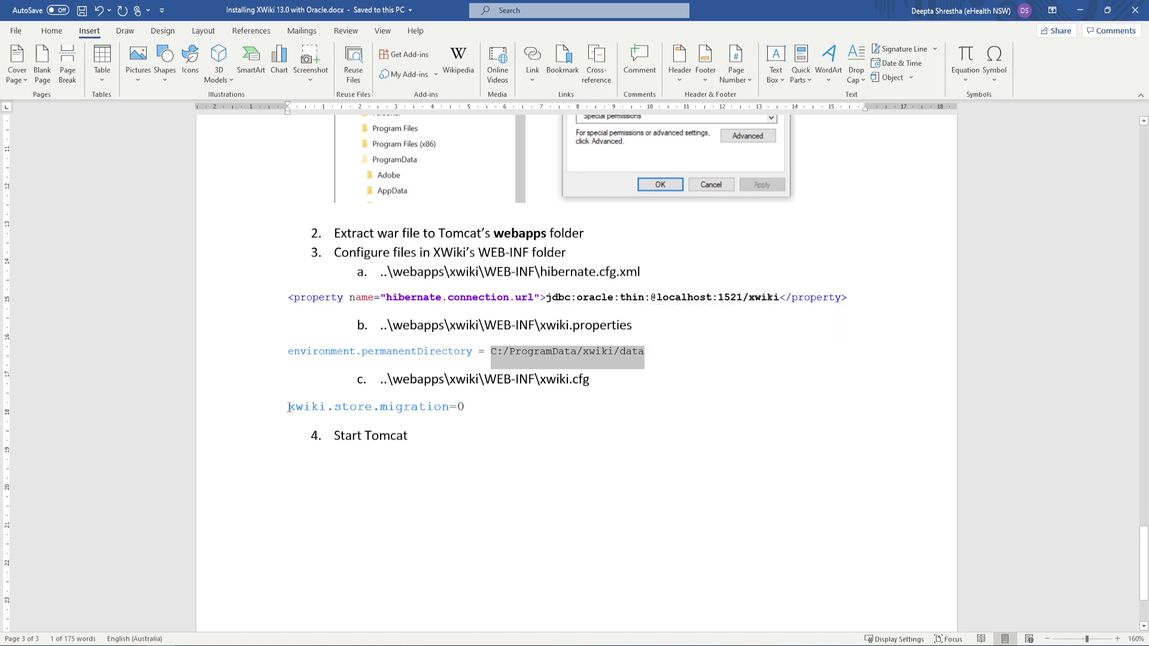
Highlight the xwiki.store.migration=0 line, then close the stray openjdk folder window
{"action": "left_click_drag", "start_coordinate": [292, 408], "coordinate": [489, 409]}
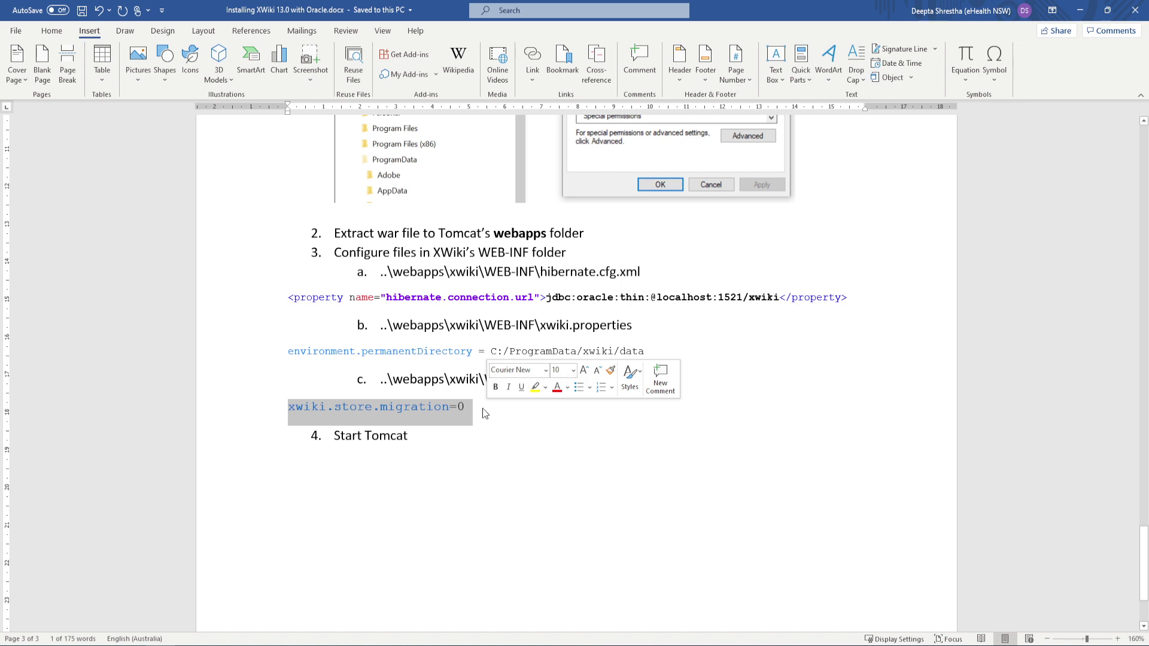
{"action": "left_click", "coordinate": [484, 412]}
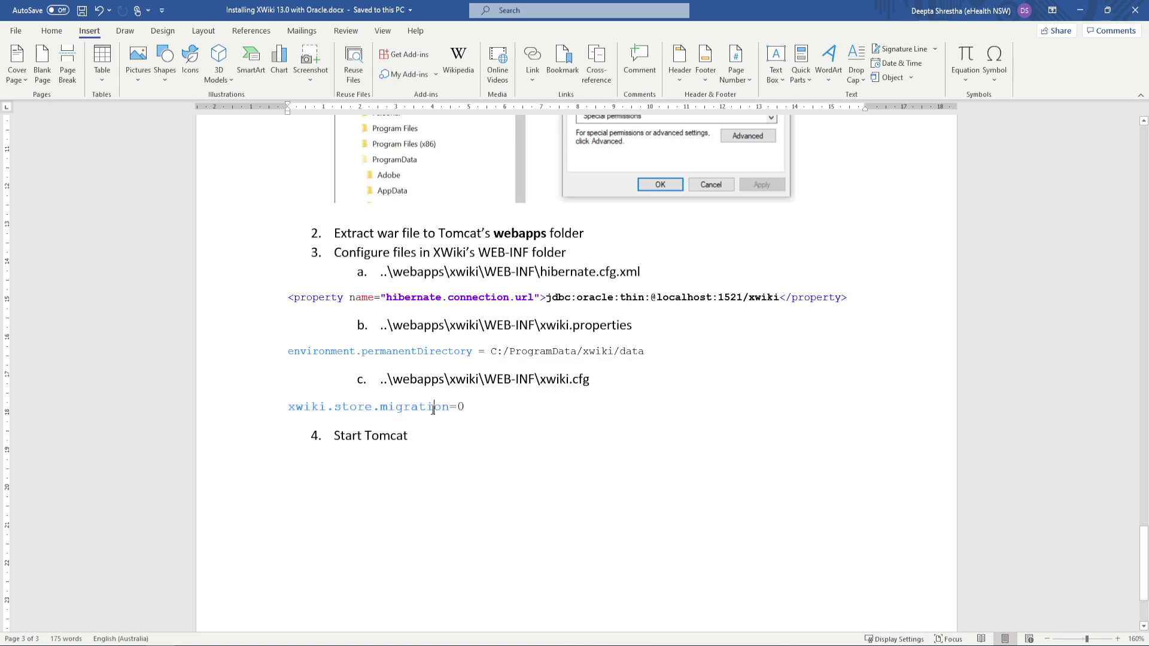
{"action": "double_click", "coordinate": [432, 409]}
{"action": "left_click", "coordinate": [492, 414]}
{"action": "mouse_move", "coordinate": [223, 634]}
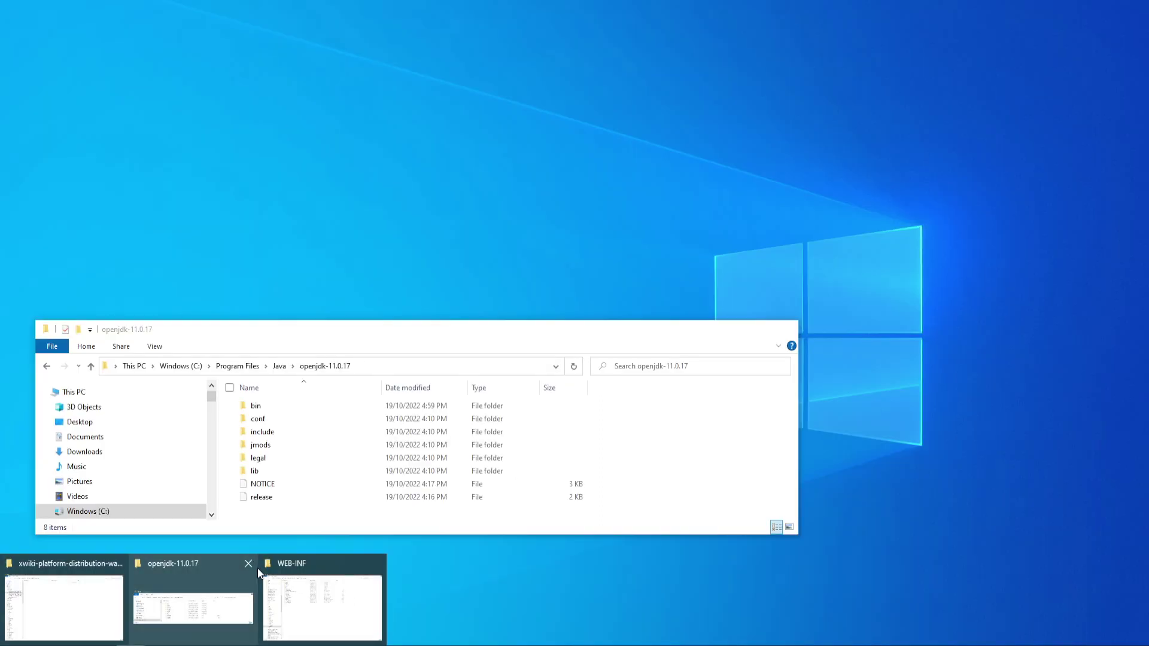
{"action": "left_click", "coordinate": [254, 566]}
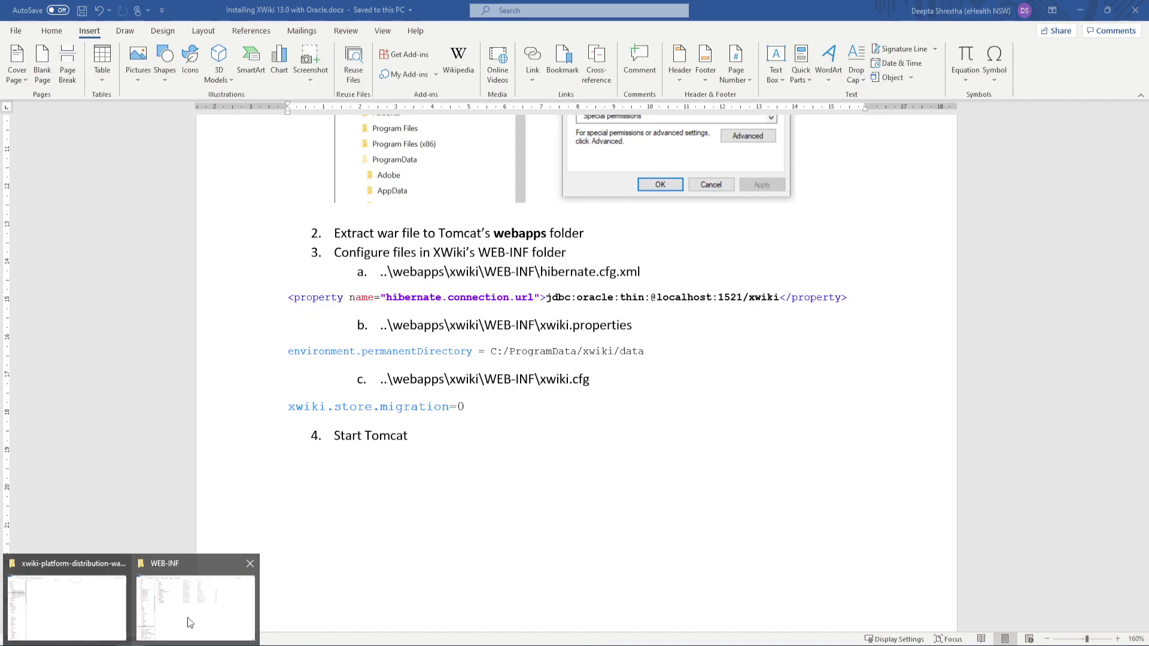
Edit WEB-INF's hibernate.cfg.xml, xwiki.cfg and xwiki.properties with Notepad++, ending on hibernate.cfg.xml
{"action": "left_click", "coordinate": [186, 613]}
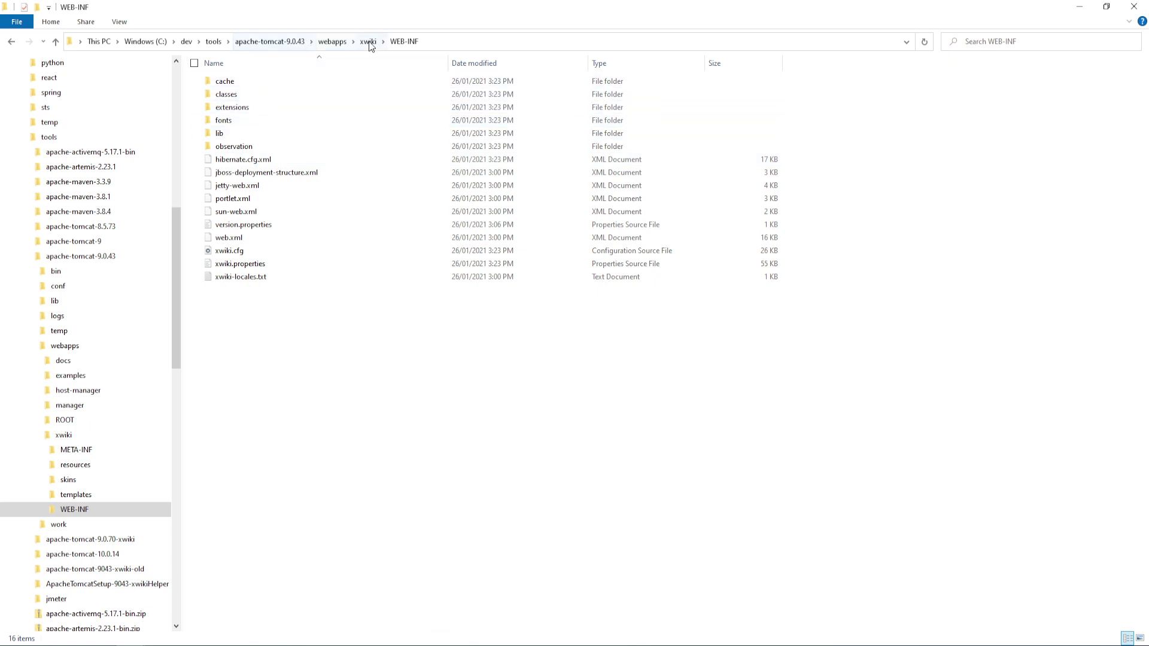
{"action": "right_click", "coordinate": [257, 160]}
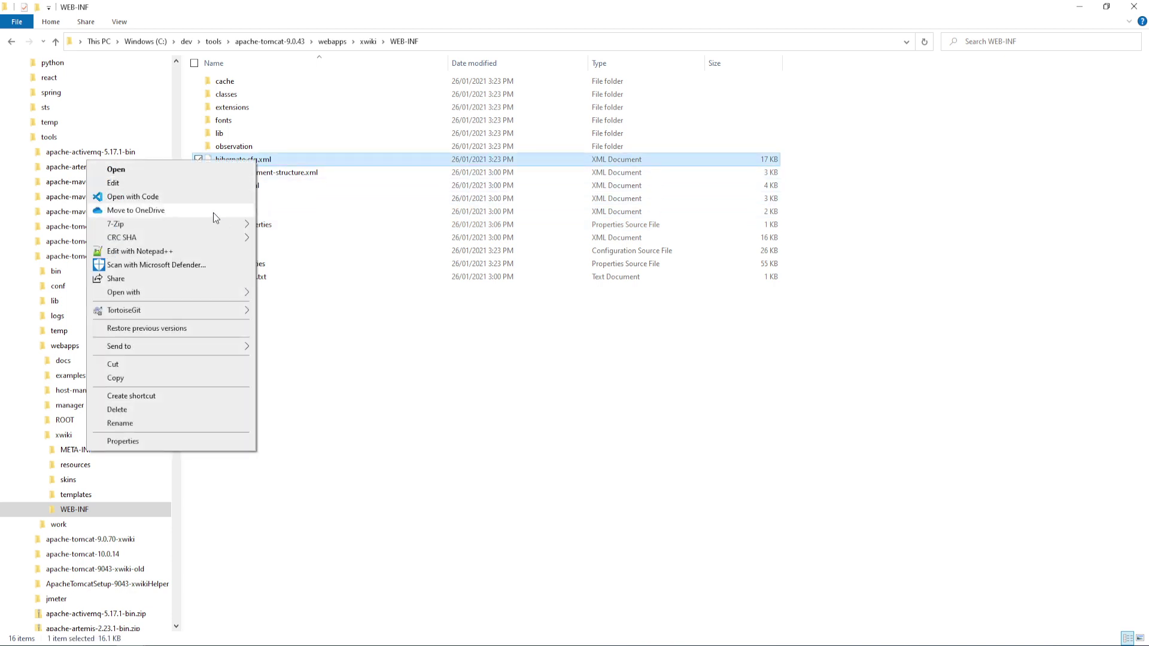
{"action": "left_click", "coordinate": [203, 249]}
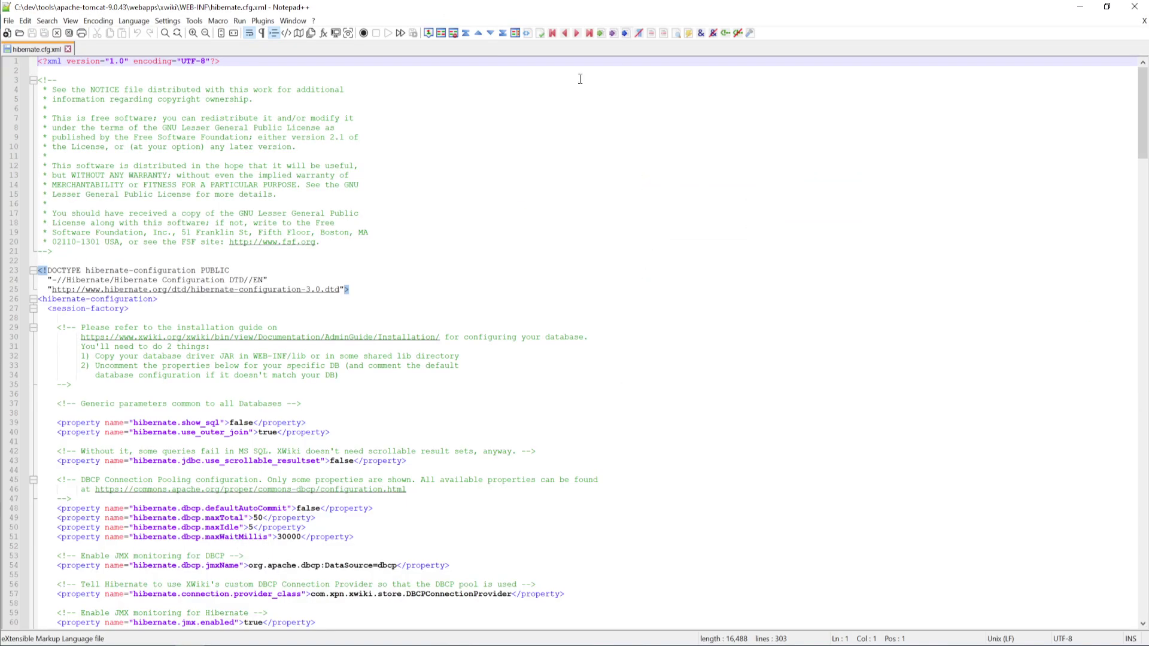
{"action": "left_click", "coordinate": [1080, 7]}
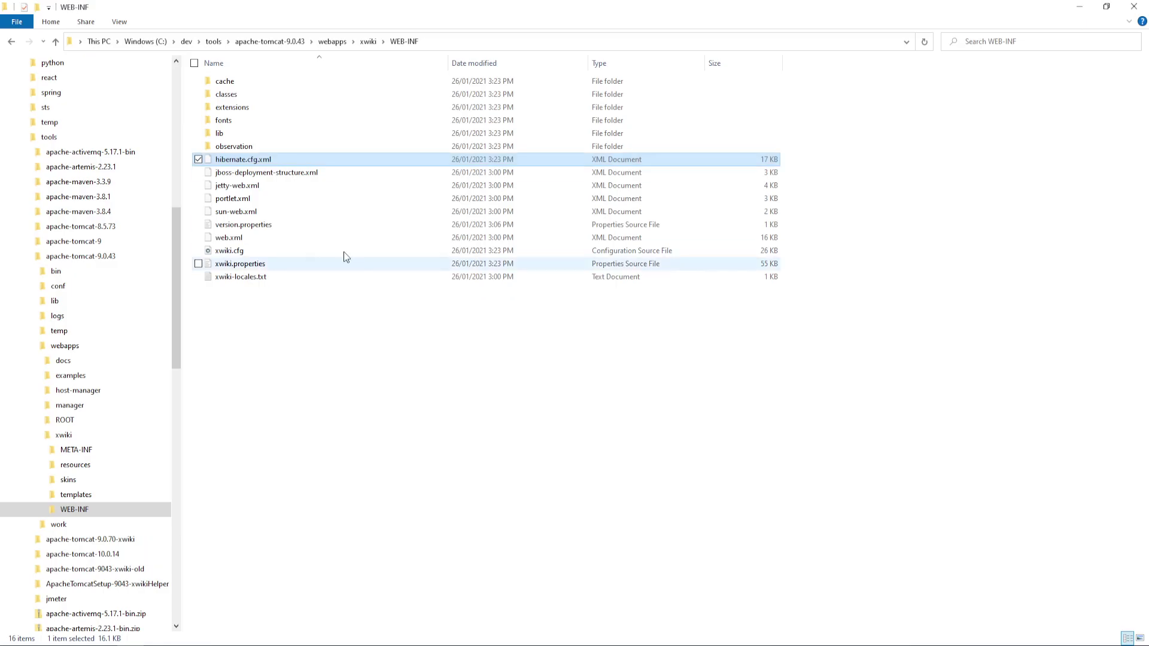
{"action": "right_click", "coordinate": [250, 250]}
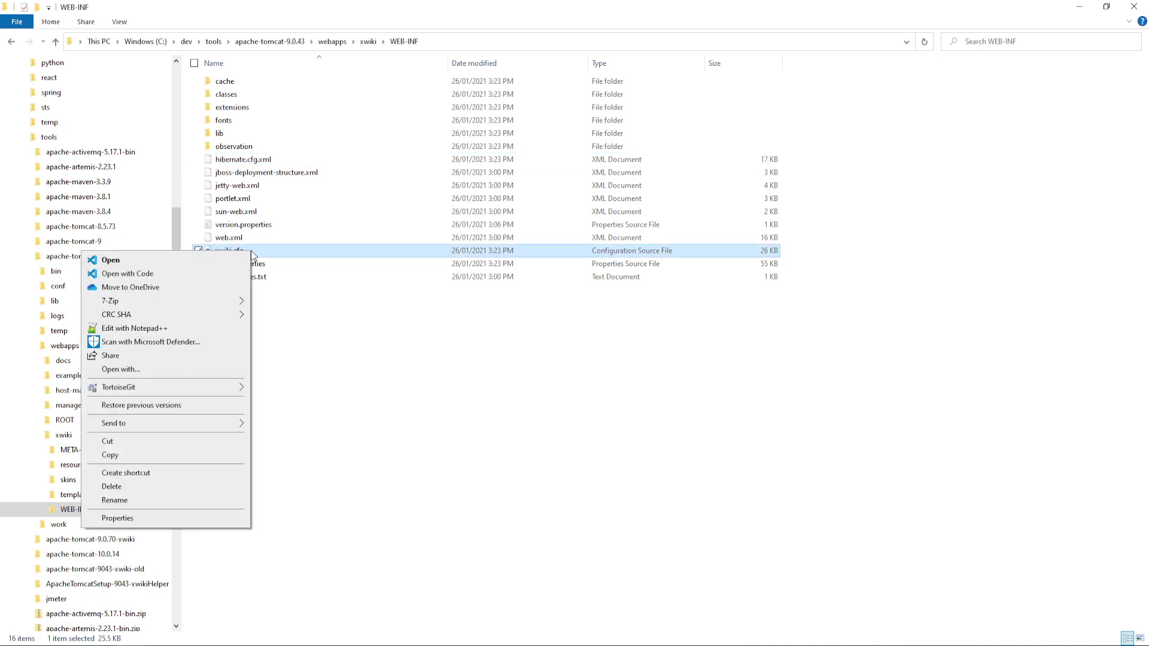
{"action": "left_click", "coordinate": [209, 328]}
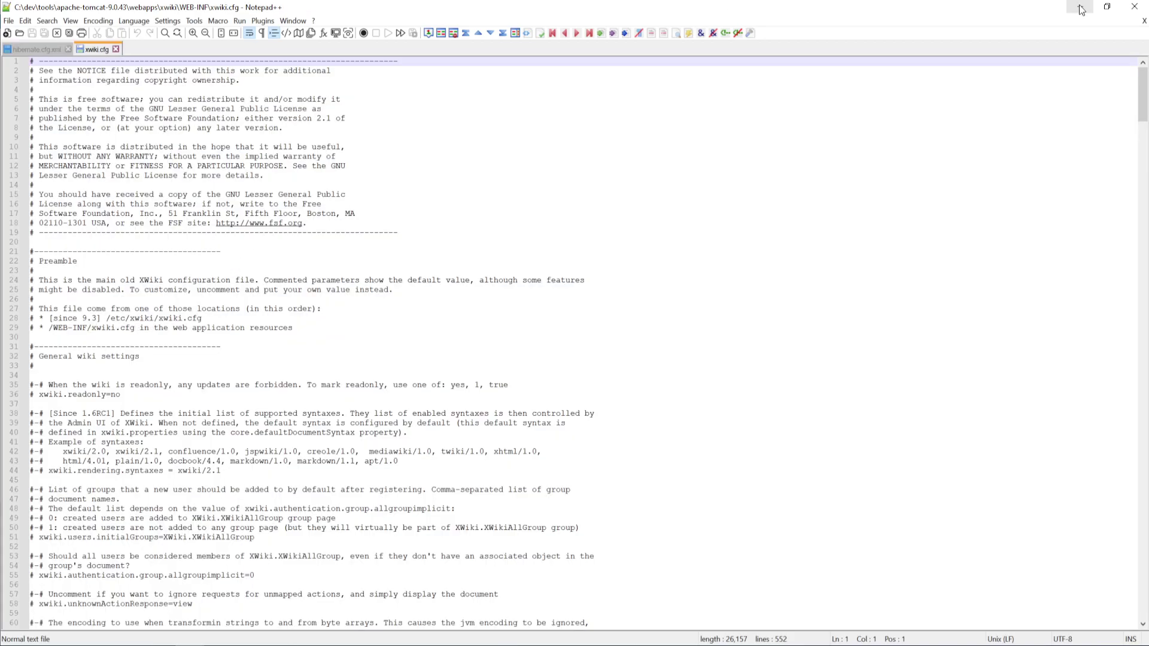
{"action": "left_click", "coordinate": [1080, 7]}
{"action": "right_click", "coordinate": [271, 263]}
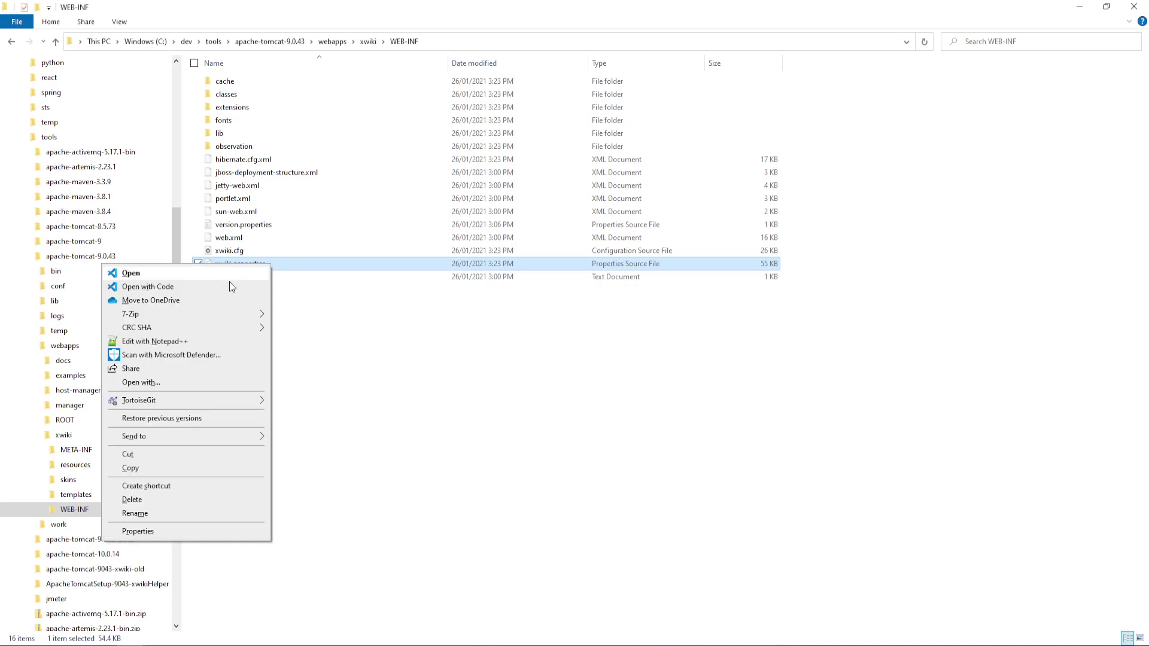
{"action": "left_click", "coordinate": [204, 341]}
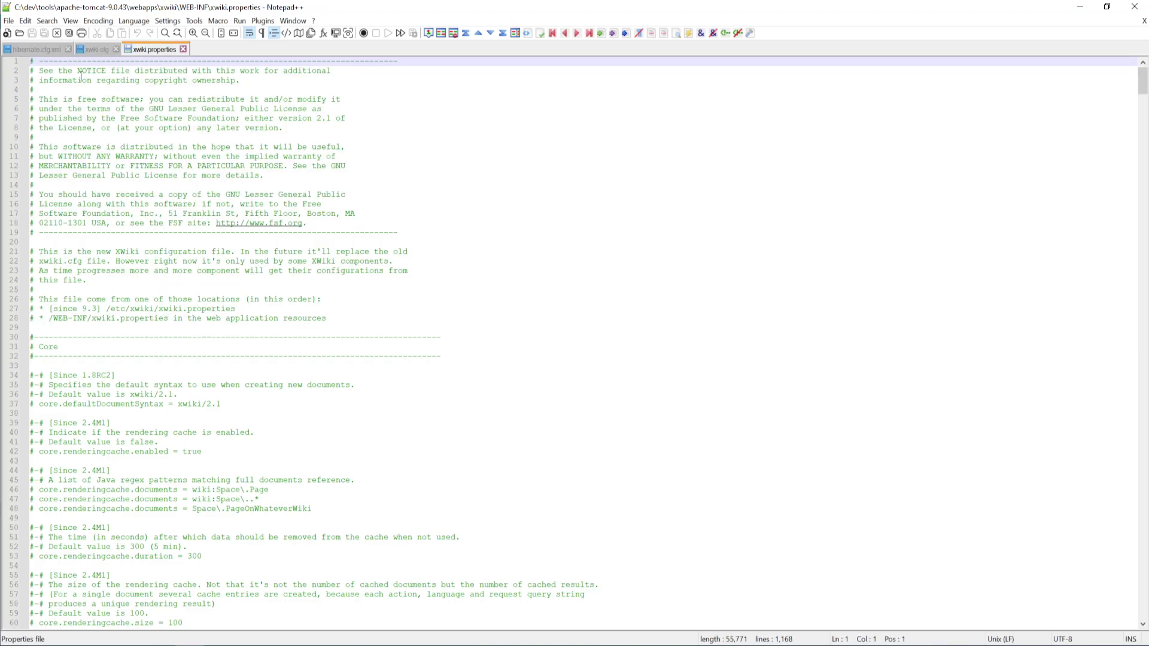
{"action": "left_click", "coordinate": [25, 53]}
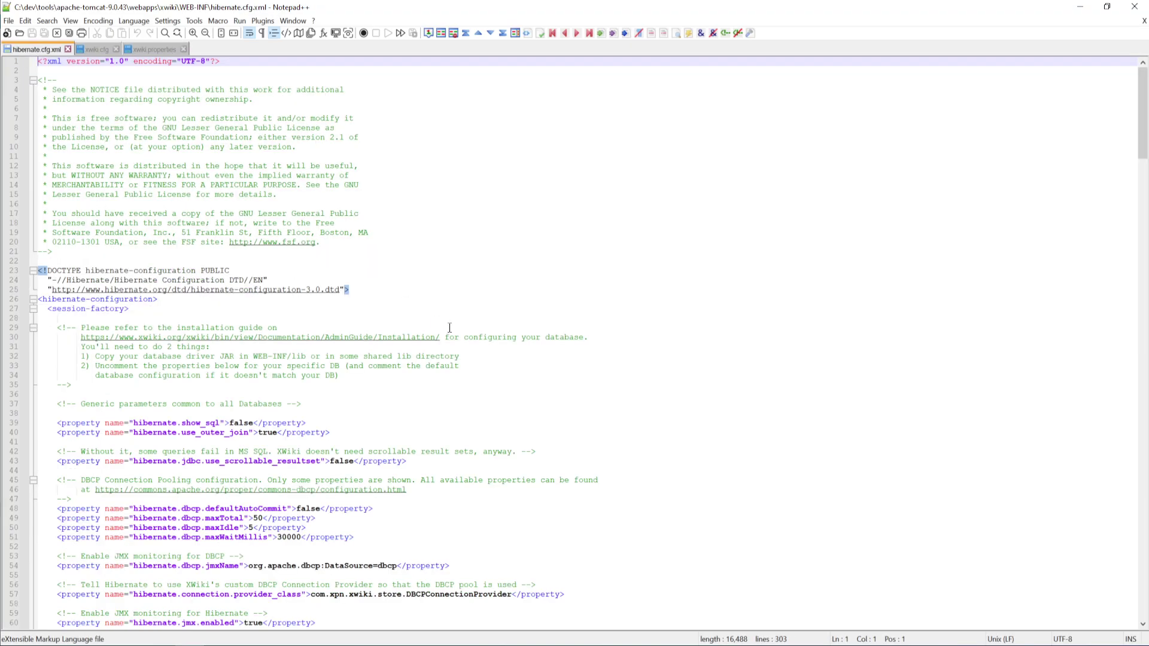
Move the '-->' from line 106 to line 121, commenting out the default database block
{"action": "scroll", "coordinate": [449, 328], "scroll_direction": "down", "scroll_amount": 6}
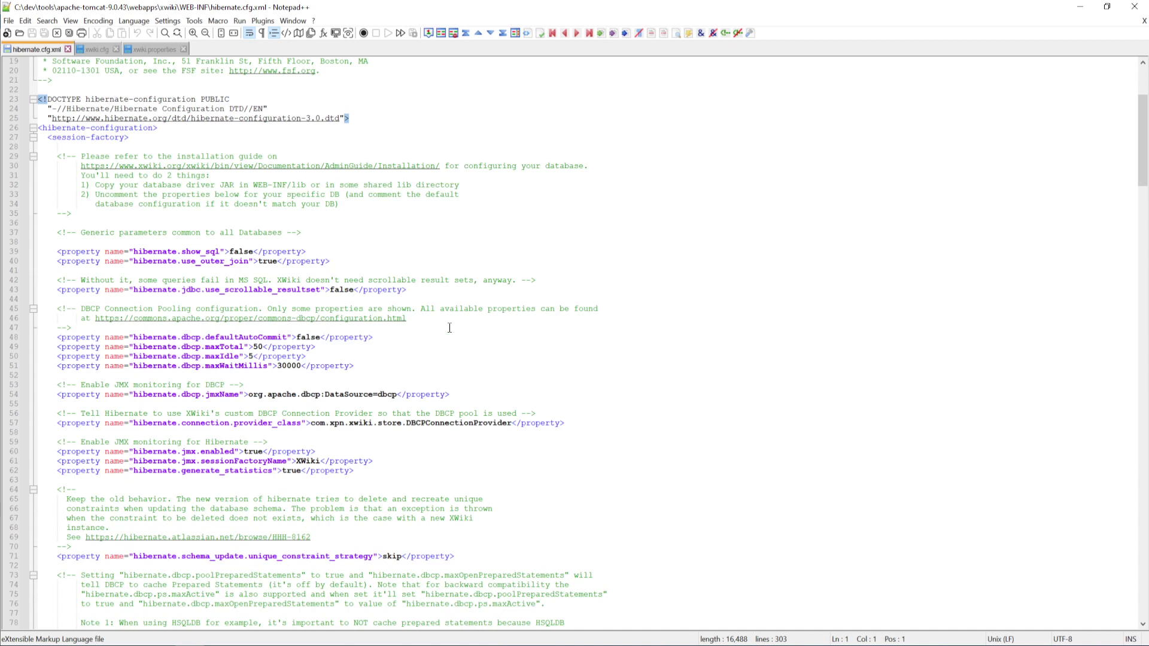
{"action": "scroll", "coordinate": [449, 328], "scroll_direction": "down", "scroll_amount": 20}
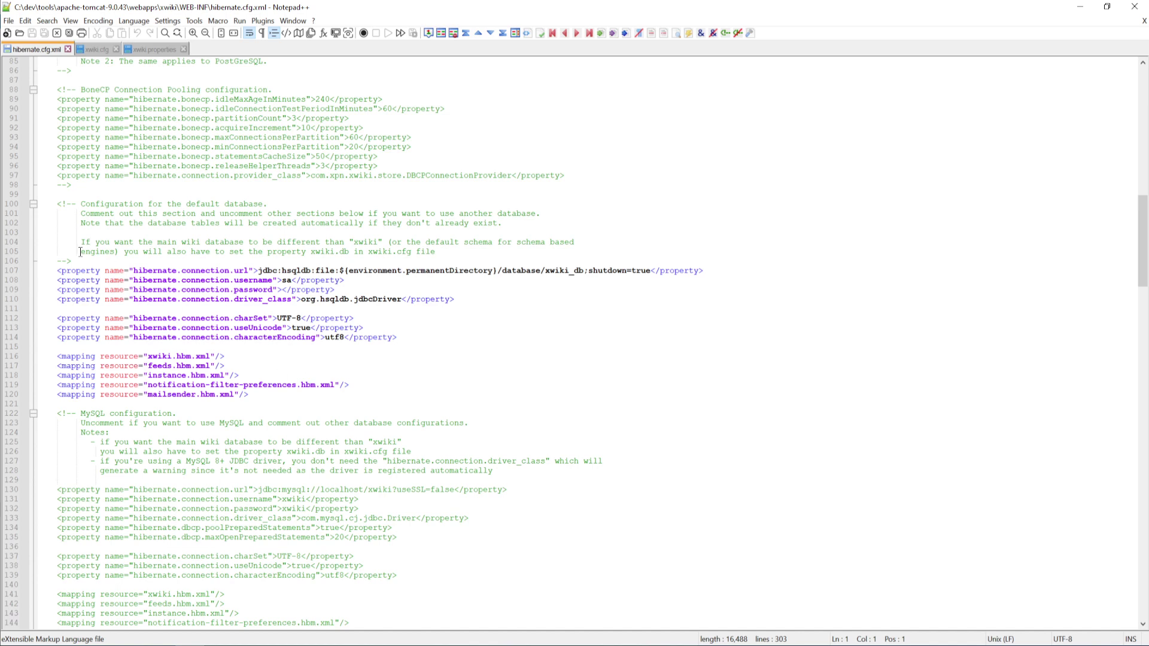
{"action": "left_click_drag", "start_coordinate": [76, 261], "coordinate": [17, 268]}
{"action": "key", "text": "ctrl+c"}
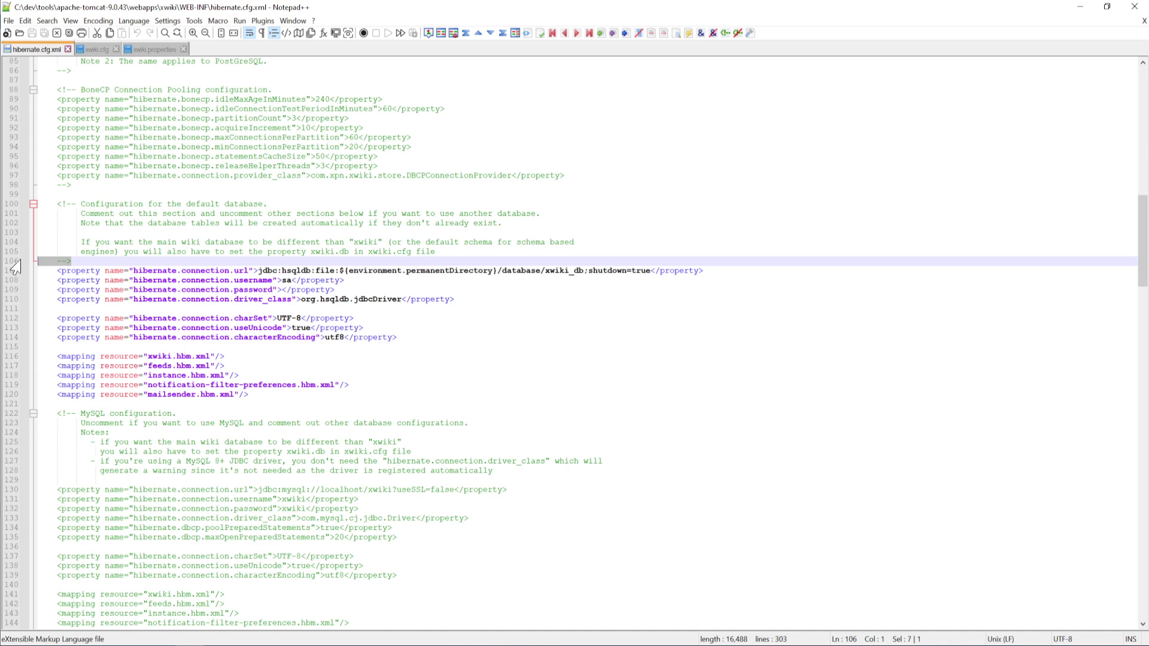
{"action": "key", "text": "Delete"}
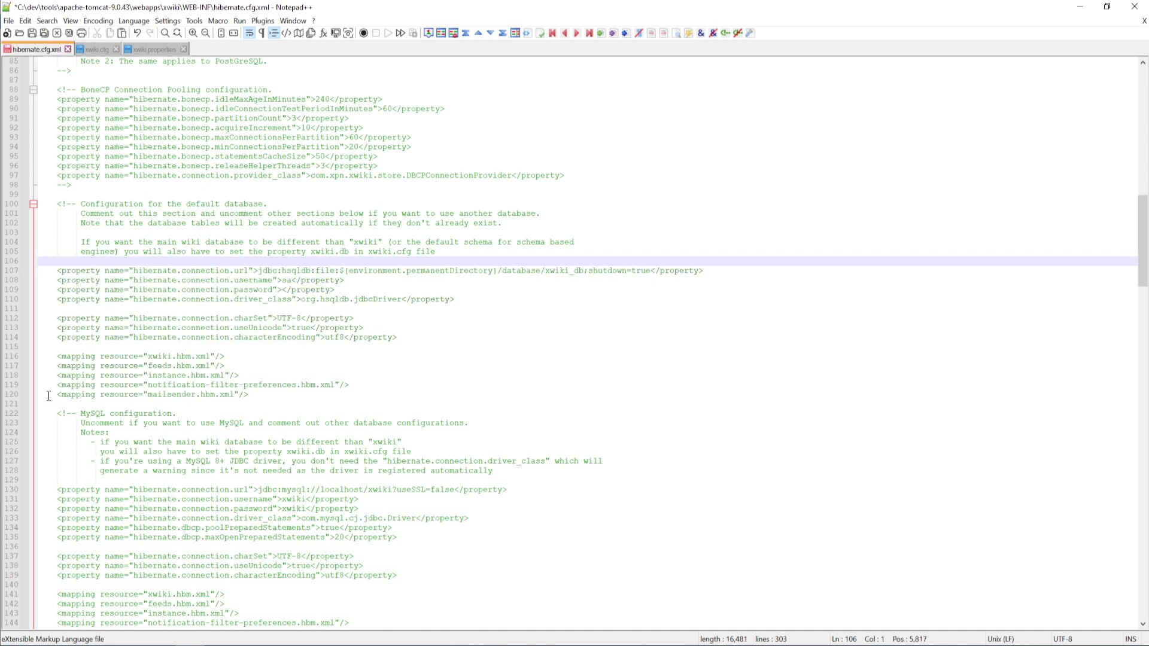
{"action": "left_click", "coordinate": [51, 413]}
{"action": "left_click", "coordinate": [64, 403]}
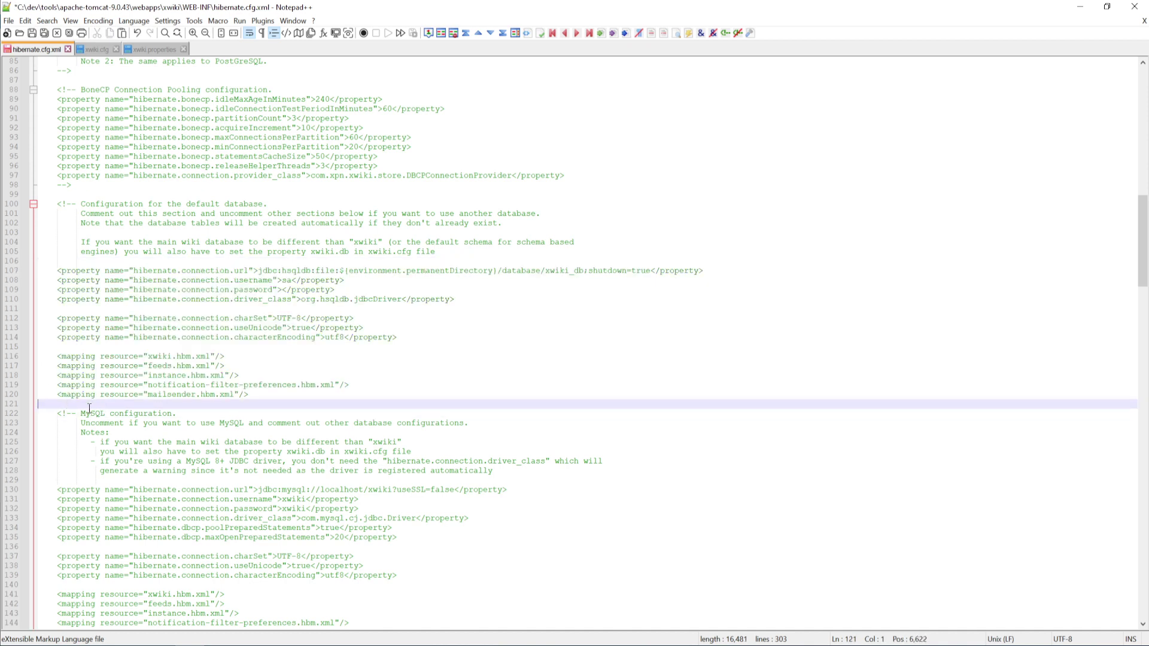
{"action": "key", "text": "ctrl+v"}
{"action": "key", "text": "BackSpace"}
{"action": "key", "text": "BackSpace"}
{"action": "scroll", "coordinate": [177, 423], "scroll_direction": "down", "scroll_amount": 8}
{"action": "scroll", "coordinate": [173, 358], "scroll_direction": "down", "scroll_amount": 3}
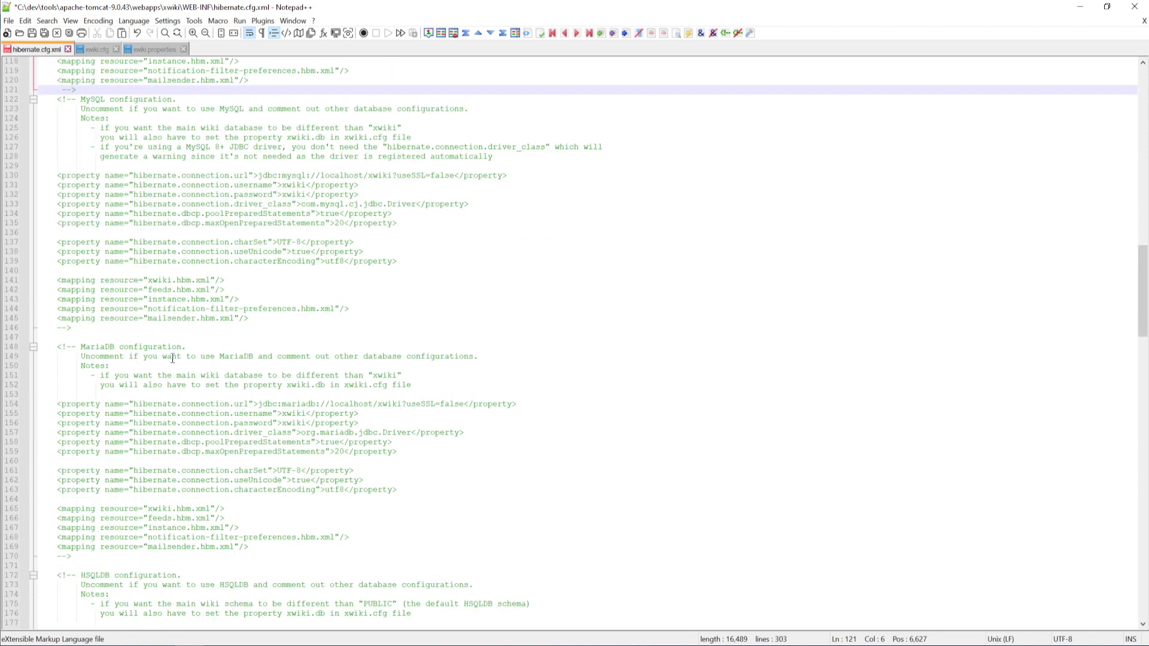
{"action": "scroll", "coordinate": [173, 358], "scroll_direction": "down", "scroll_amount": 4}
{"action": "scroll", "coordinate": [173, 358], "scroll_direction": "down", "scroll_amount": 20}
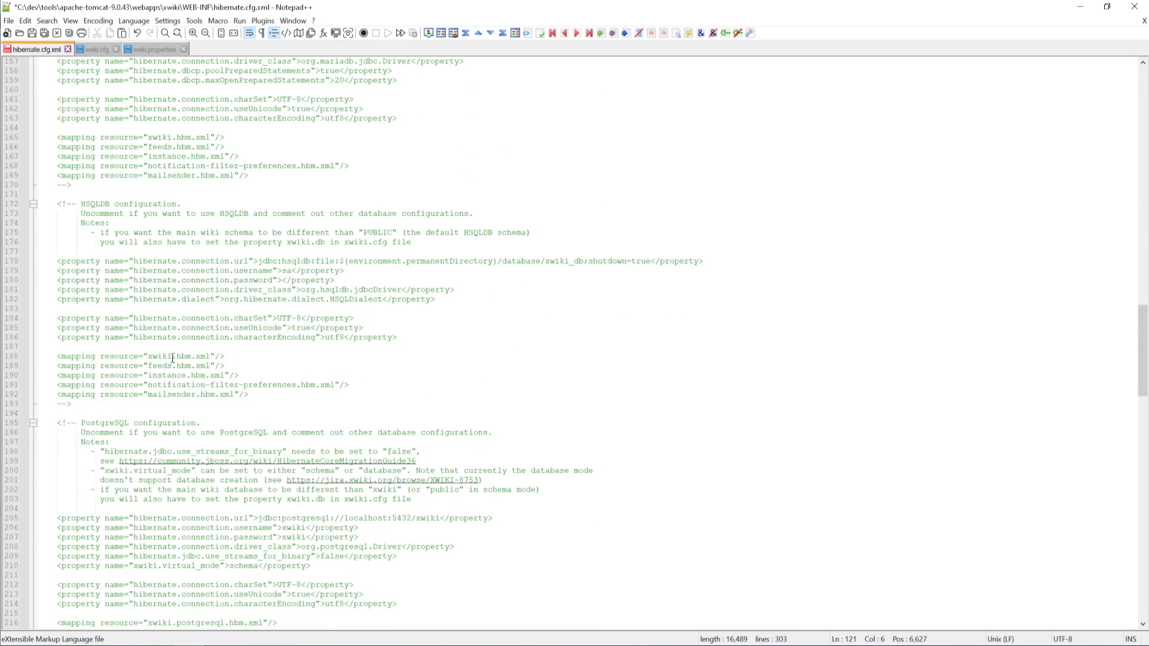
{"action": "scroll", "coordinate": [172, 357], "scroll_direction": "down", "scroll_amount": 3}
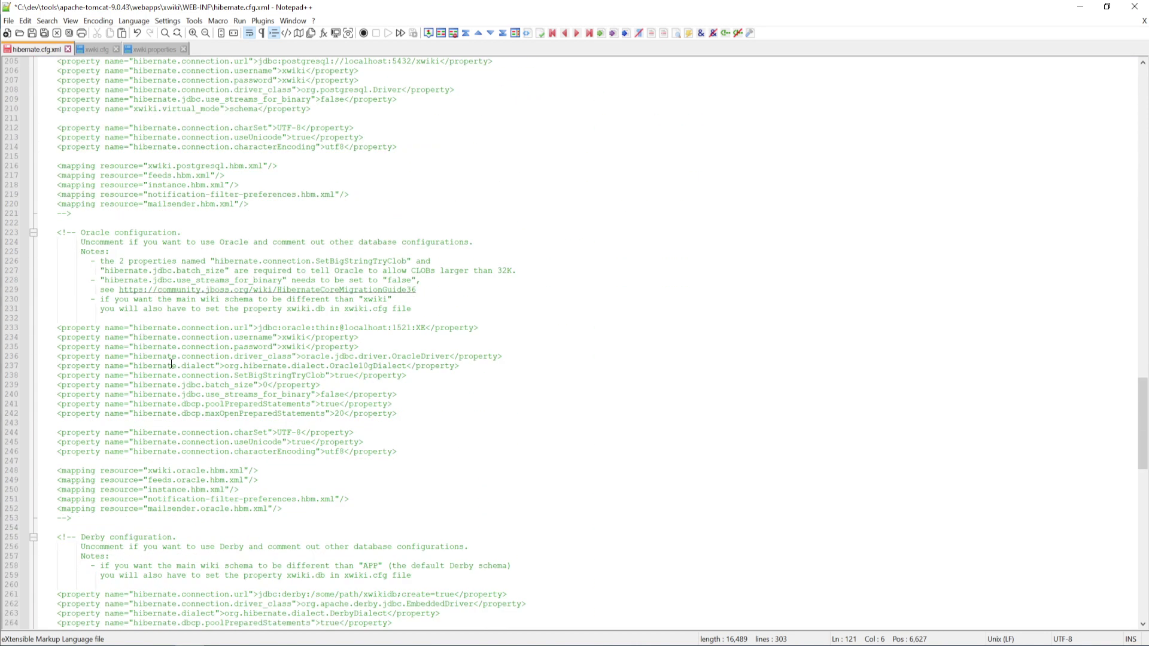
Move the '-->' from line 253 to empty line 232 to uncomment the Oracle properties
{"action": "left_click", "coordinate": [94, 519]}
{"action": "left_click_drag", "start_coordinate": [94, 519], "coordinate": [26, 520]}
{"action": "key", "text": "ctrl+c"}
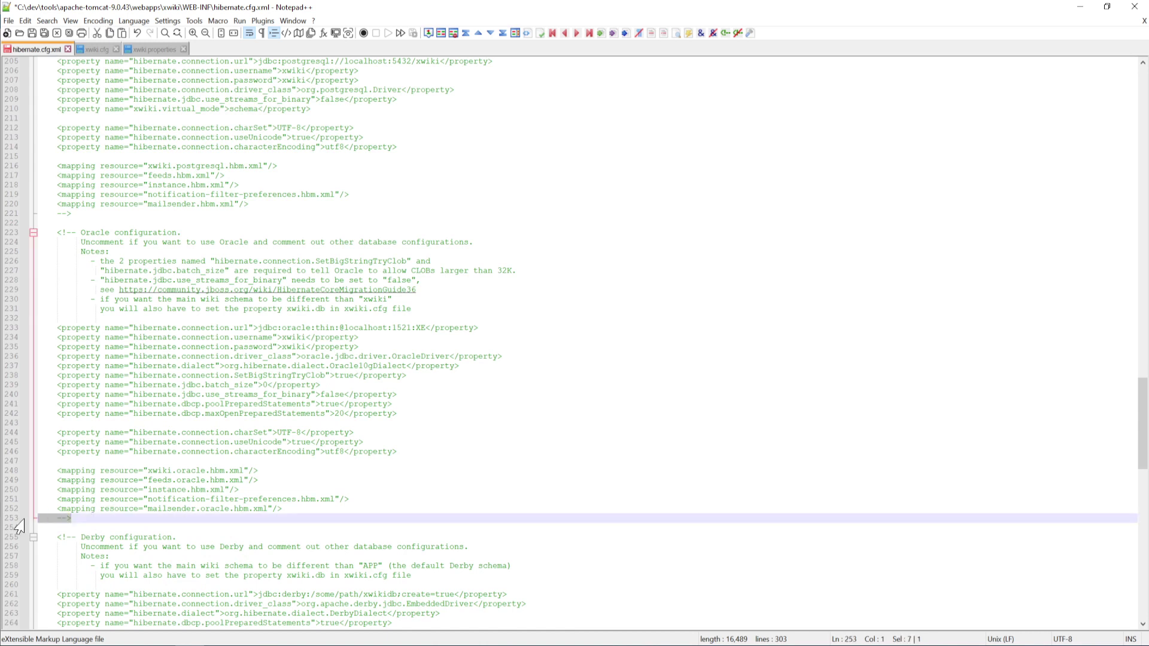
{"action": "key", "text": "Delete"}
{"action": "left_click", "coordinate": [69, 315]}
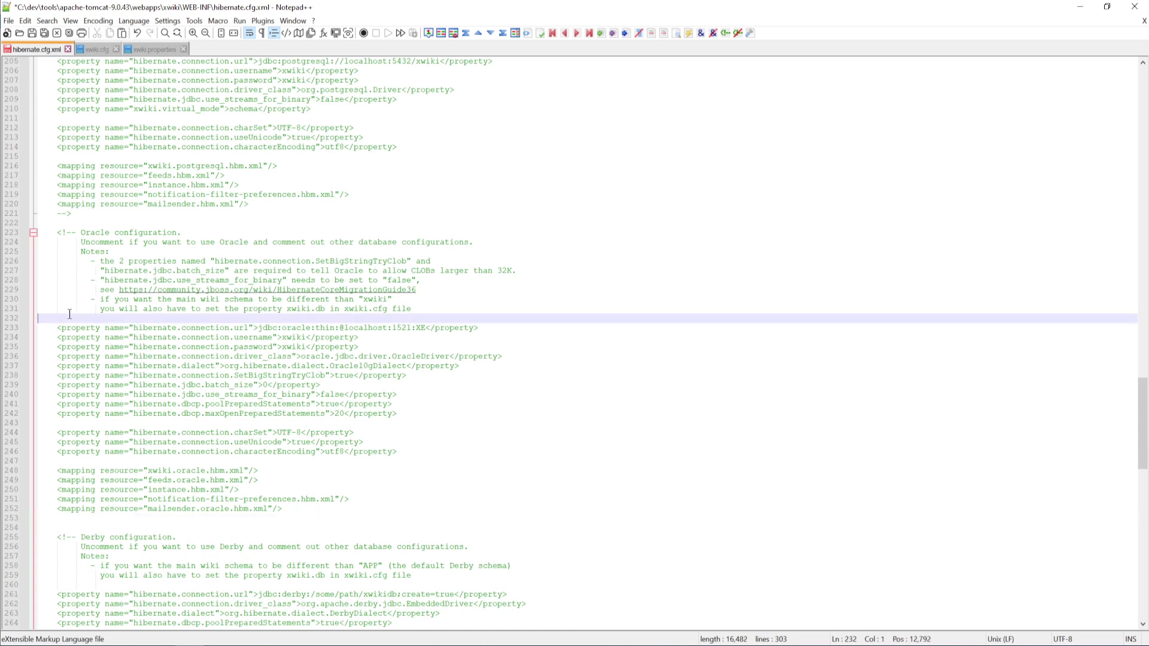
{"action": "key", "text": "ctrl+v"}
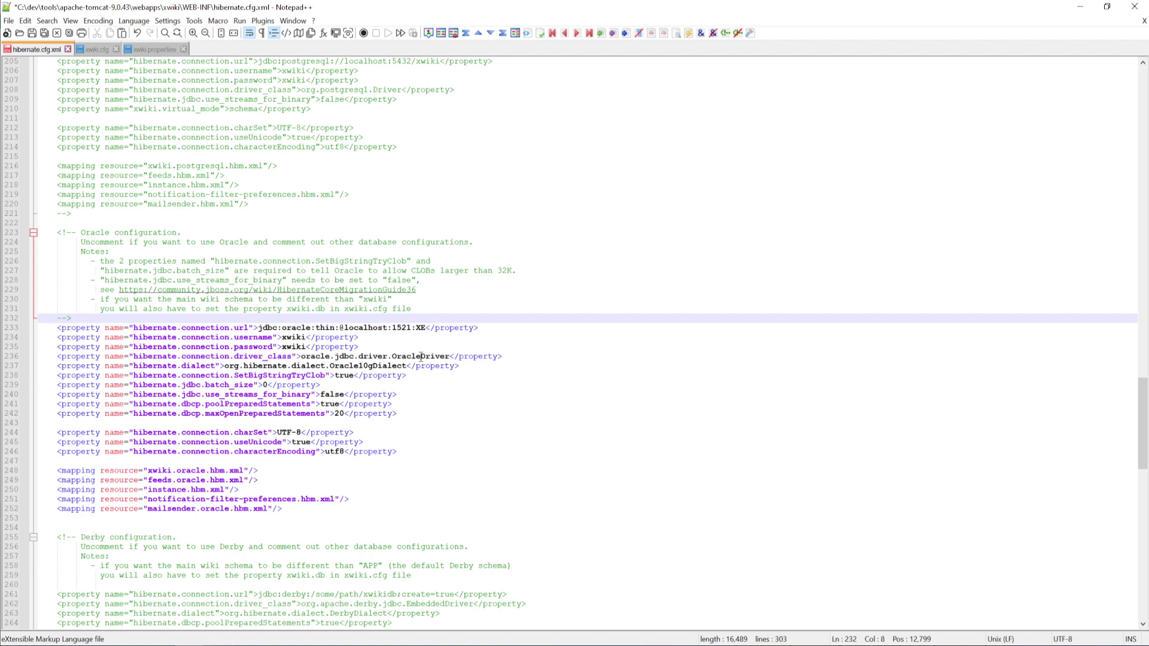
Replace ':XE' with '/xwiki' in the Oracle connection URL and check it against the Word notes
{"action": "left_click", "coordinate": [425, 328]}
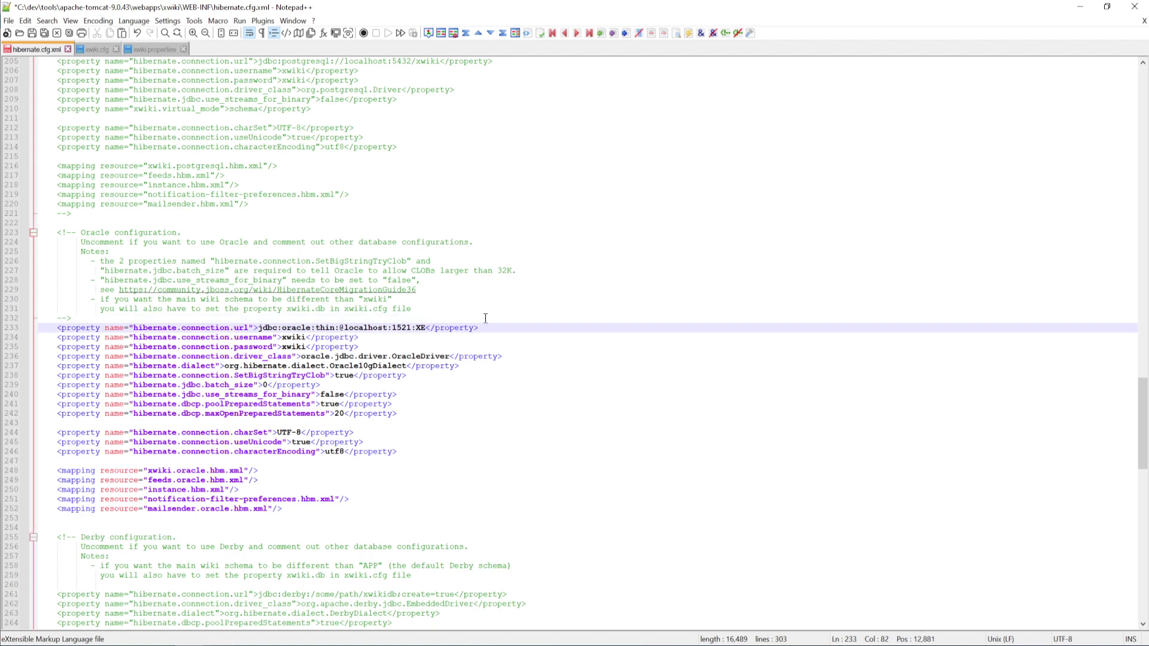
{"action": "key", "text": "BackSpace"}
{"action": "key", "text": "BackSpace"}
{"action": "key", "text": "BackSpace"}
{"action": "type", "text": "/xwi"}
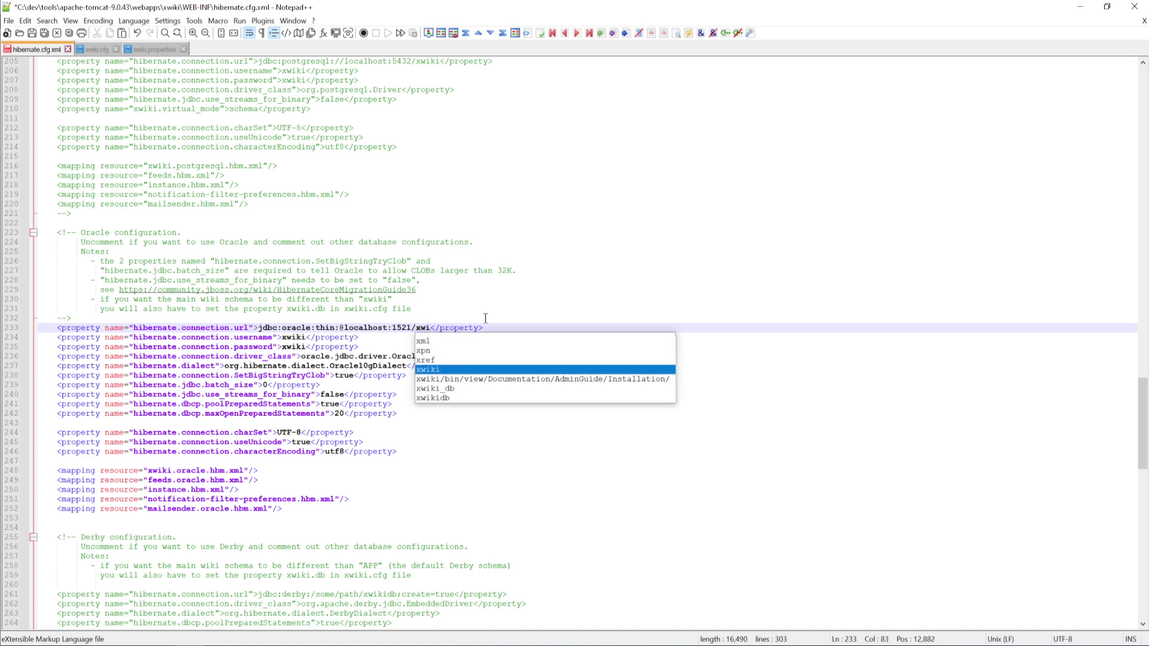
{"action": "type", "text": "ki"}
{"action": "key", "text": "Escape"}
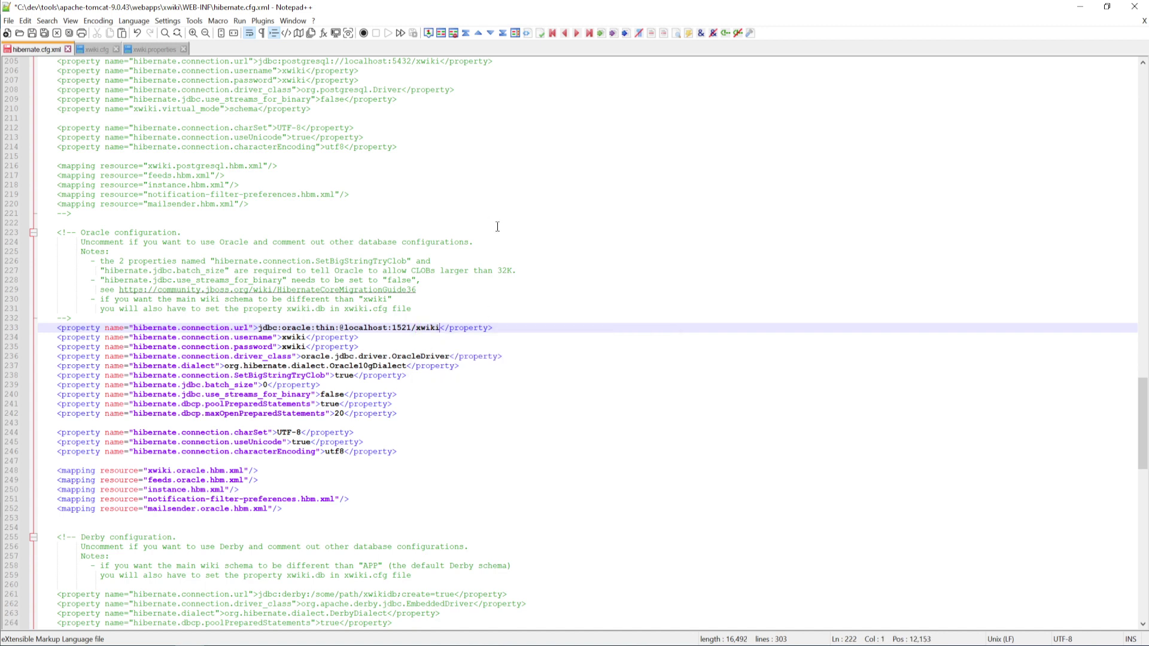
{"action": "left_click", "coordinate": [497, 226]}
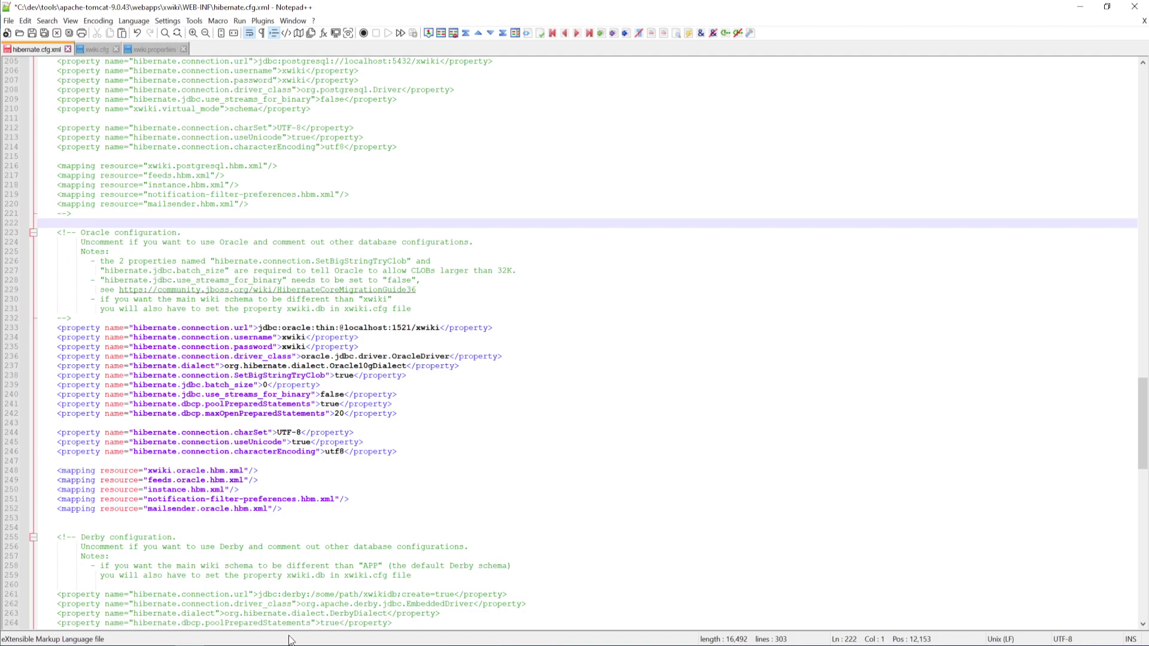
{"action": "key", "text": "alt+Tab"}
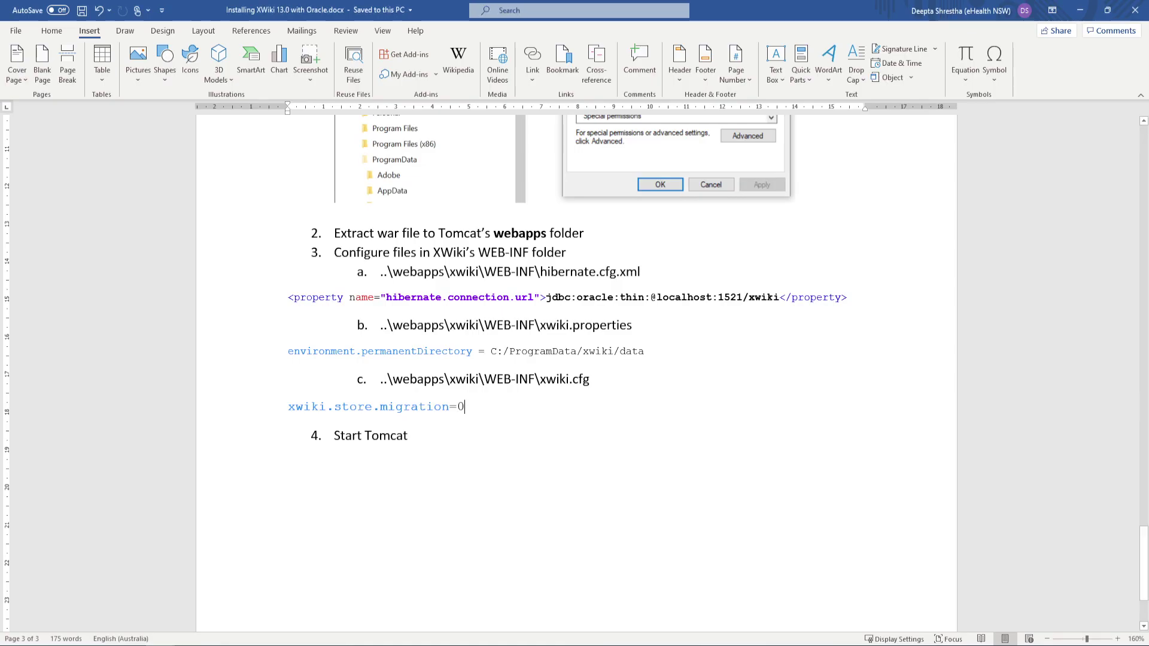
{"action": "key", "text": "alt+Tab"}
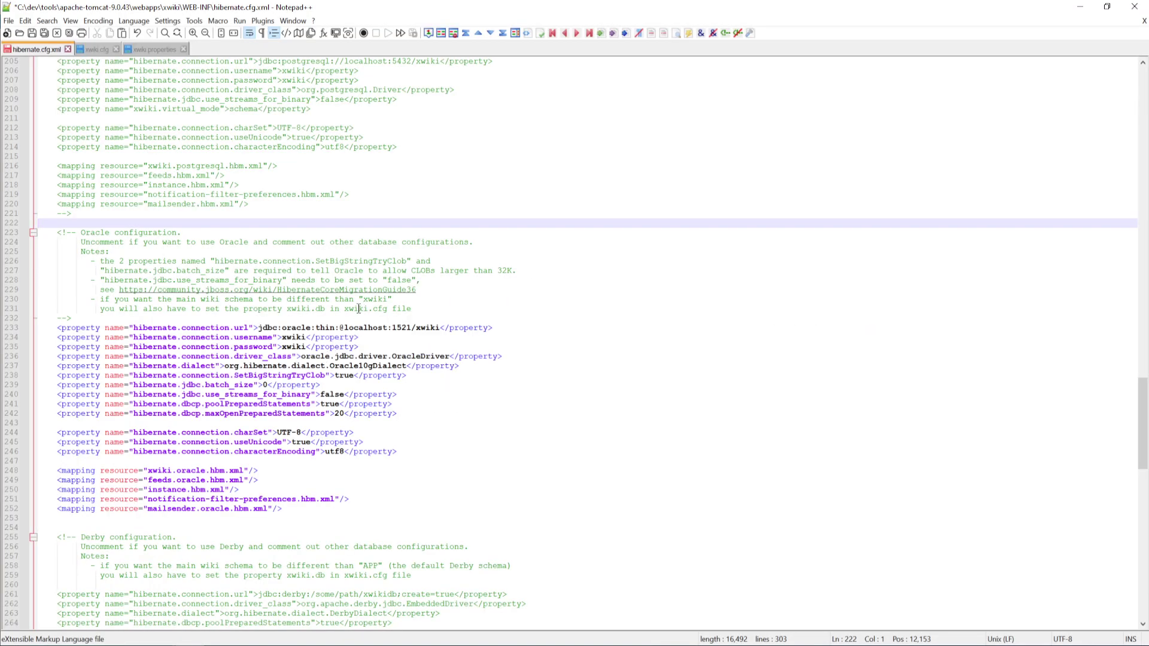
Save hibernate.cfg.xml, then bring up the xwiki.cfg file at its first line
{"action": "left_click", "coordinate": [33, 32]}
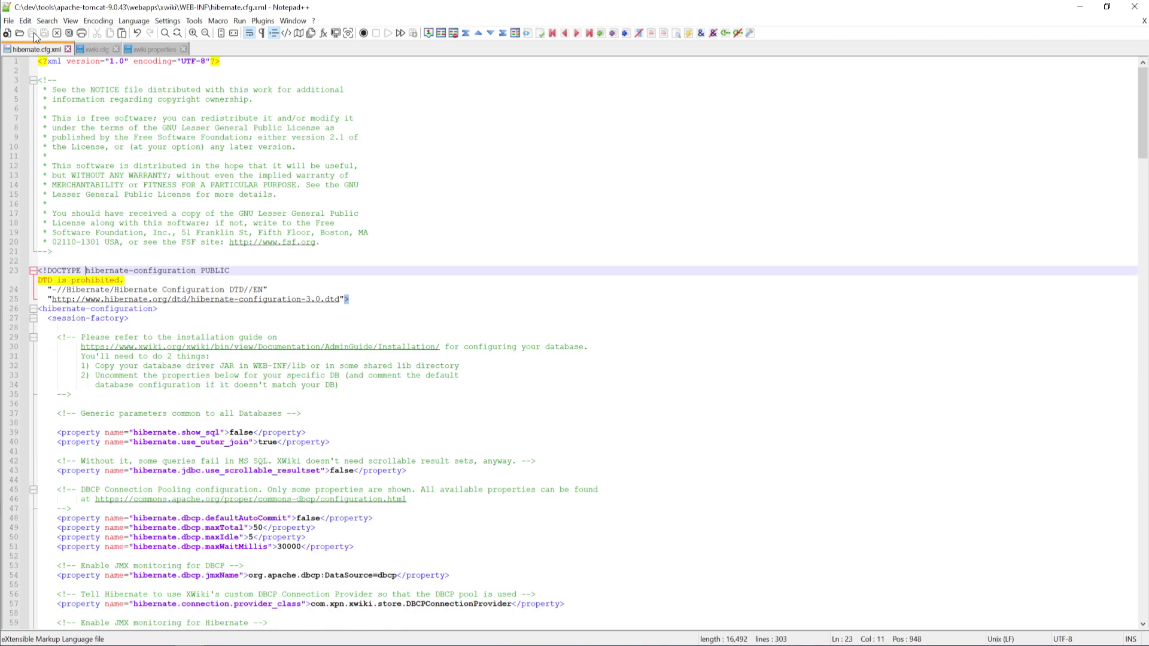
{"action": "scroll", "coordinate": [286, 363], "scroll_direction": "down", "scroll_amount": 20}
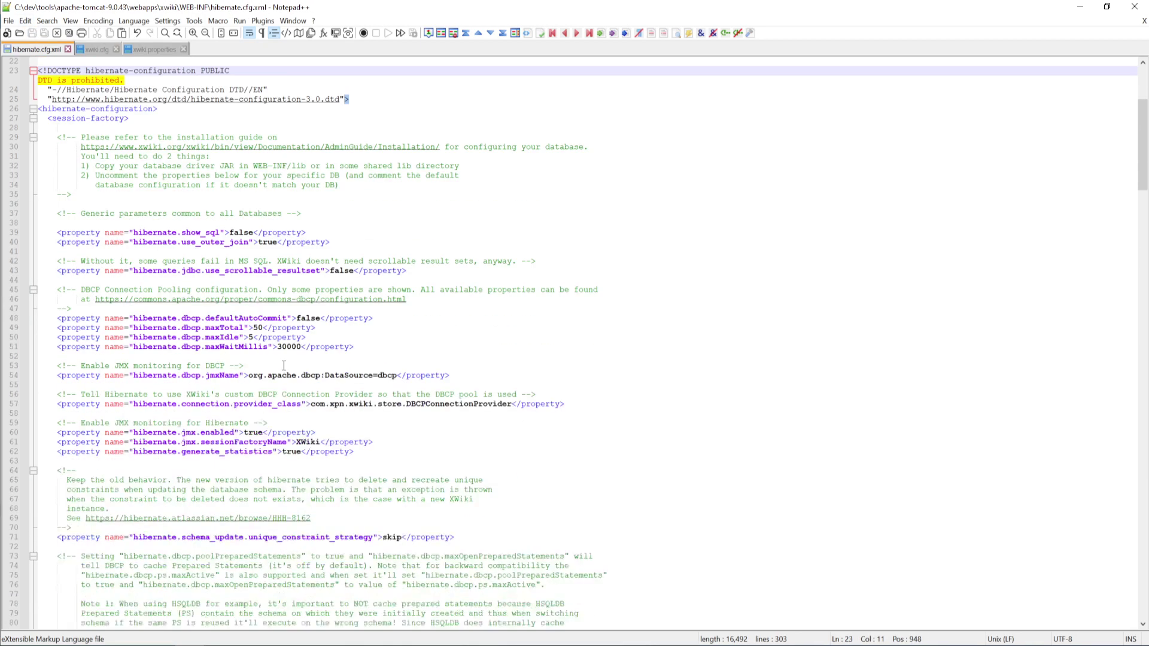
{"action": "scroll", "coordinate": [260, 388], "scroll_direction": "down", "scroll_amount": 20}
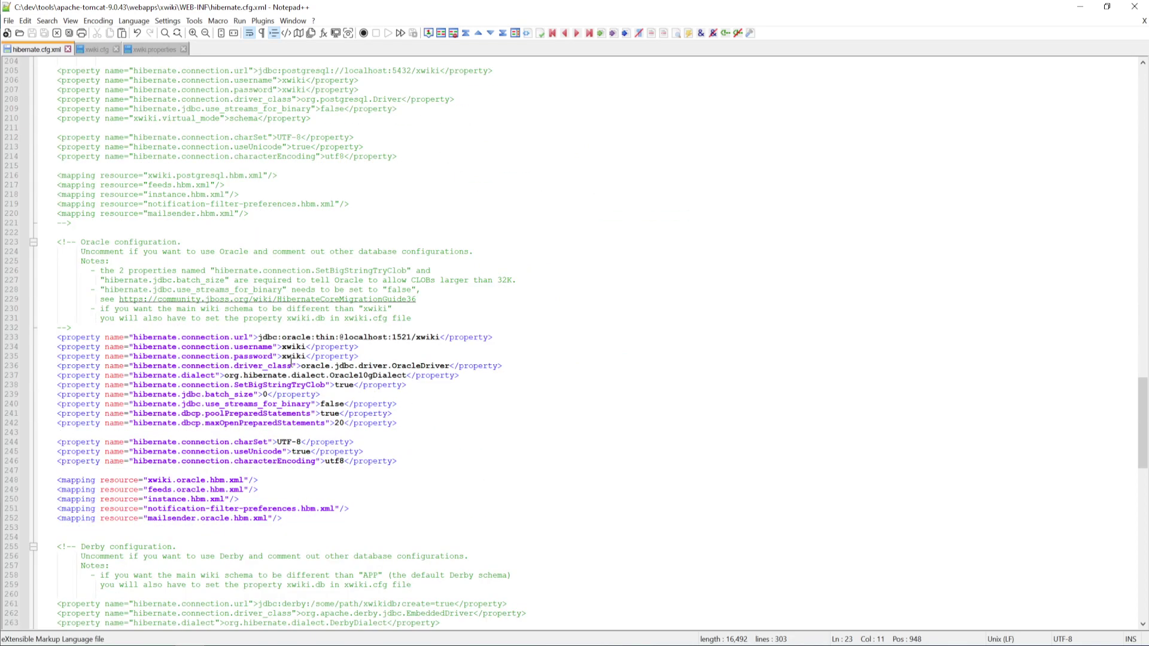
{"action": "left_click", "coordinate": [98, 50]}
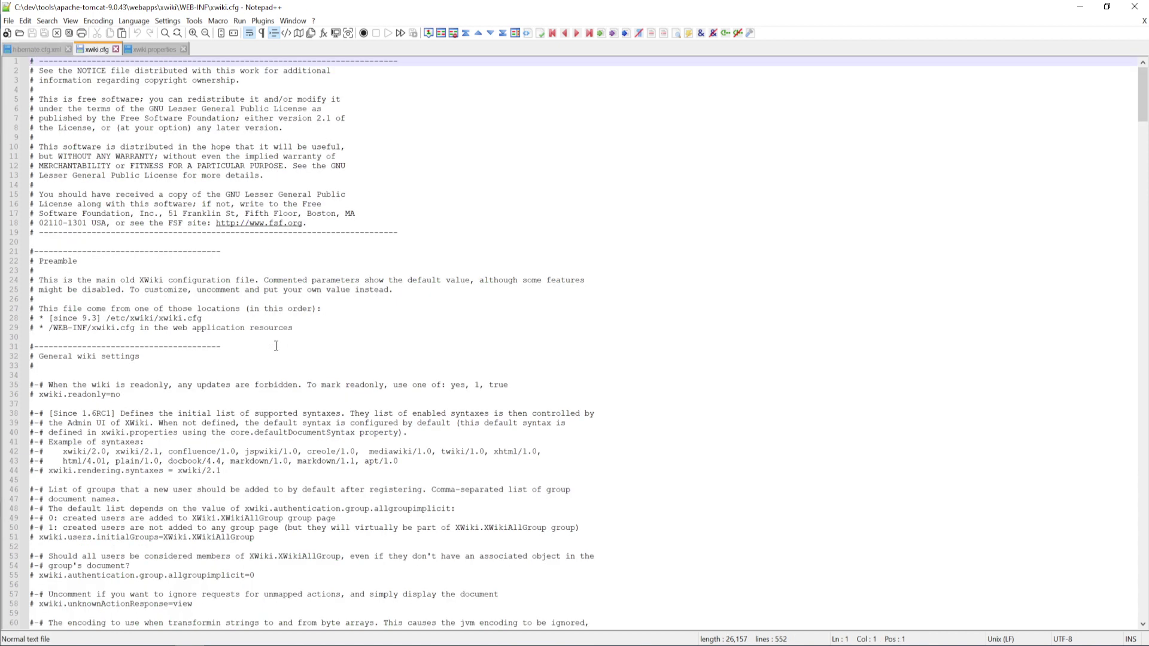
Review xwiki.cfg, check environment.permanentDirectory in the instructions, and open xwiki.properties before xwiki.cfg
{"action": "scroll", "coordinate": [275, 346], "scroll_direction": "down", "scroll_amount": 20}
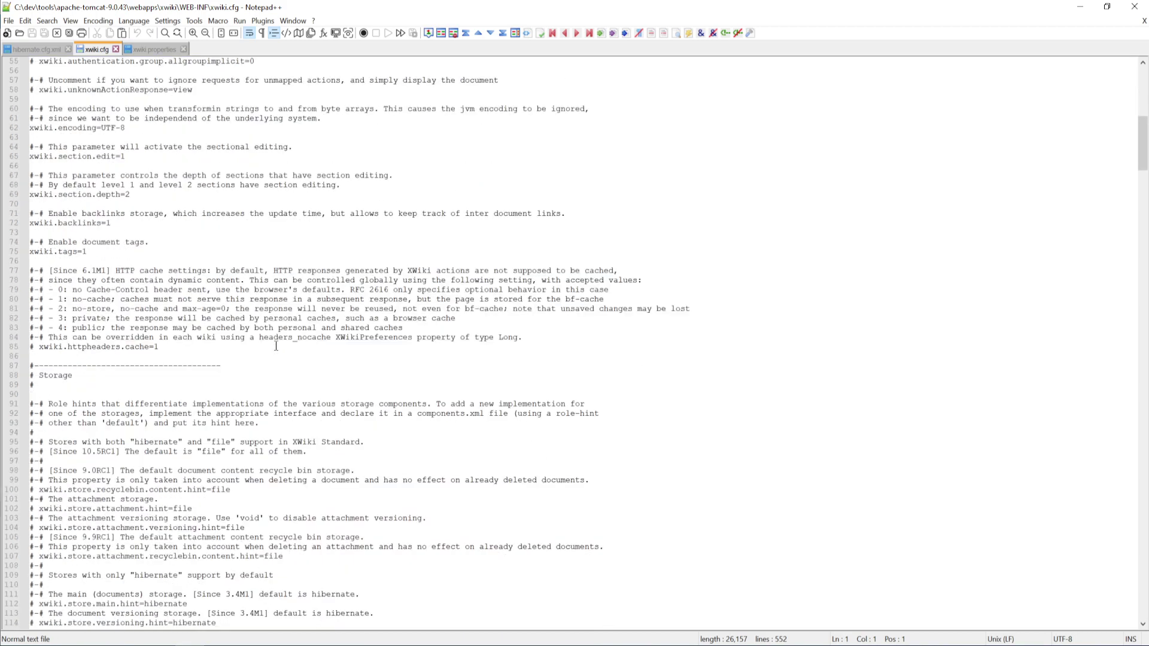
{"action": "scroll", "coordinate": [276, 346], "scroll_direction": "down", "scroll_amount": 20}
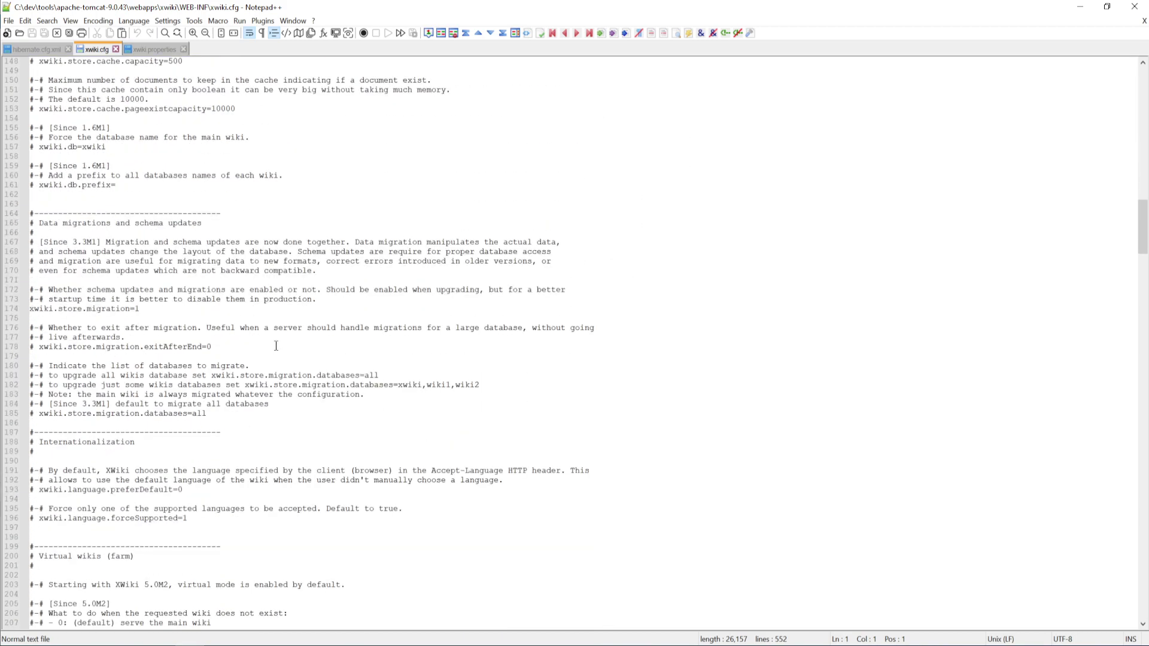
{"action": "scroll", "coordinate": [276, 346], "scroll_direction": "down", "scroll_amount": 11}
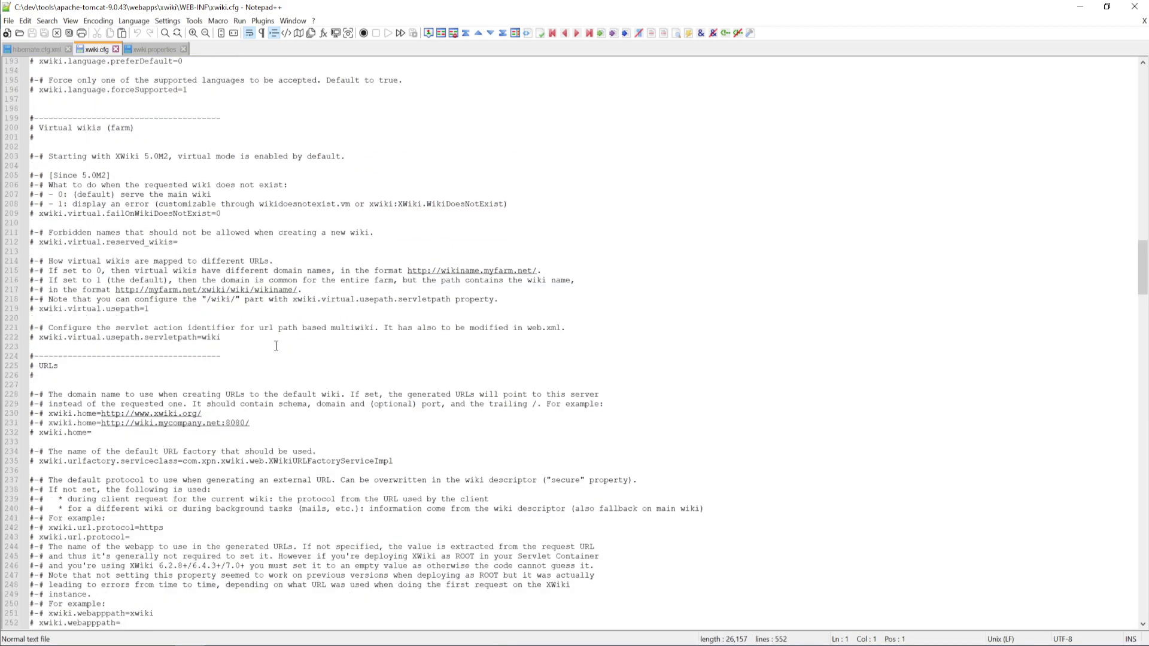
{"action": "scroll", "coordinate": [276, 346], "scroll_direction": "down", "scroll_amount": 19}
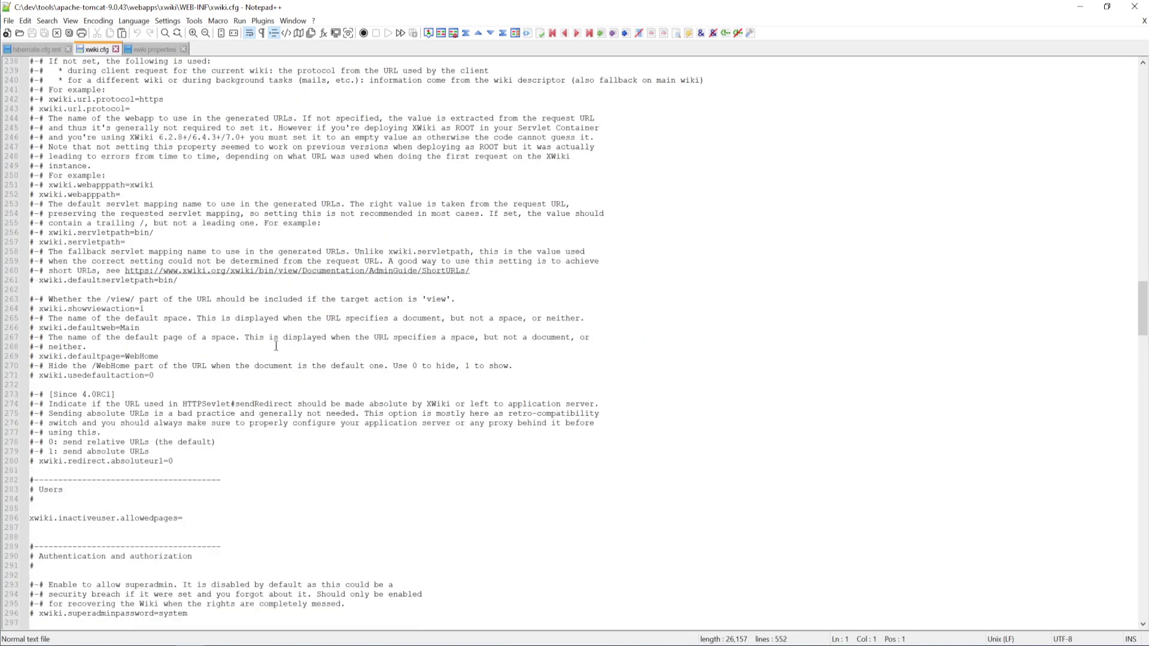
{"action": "key", "text": "alt+Tab"}
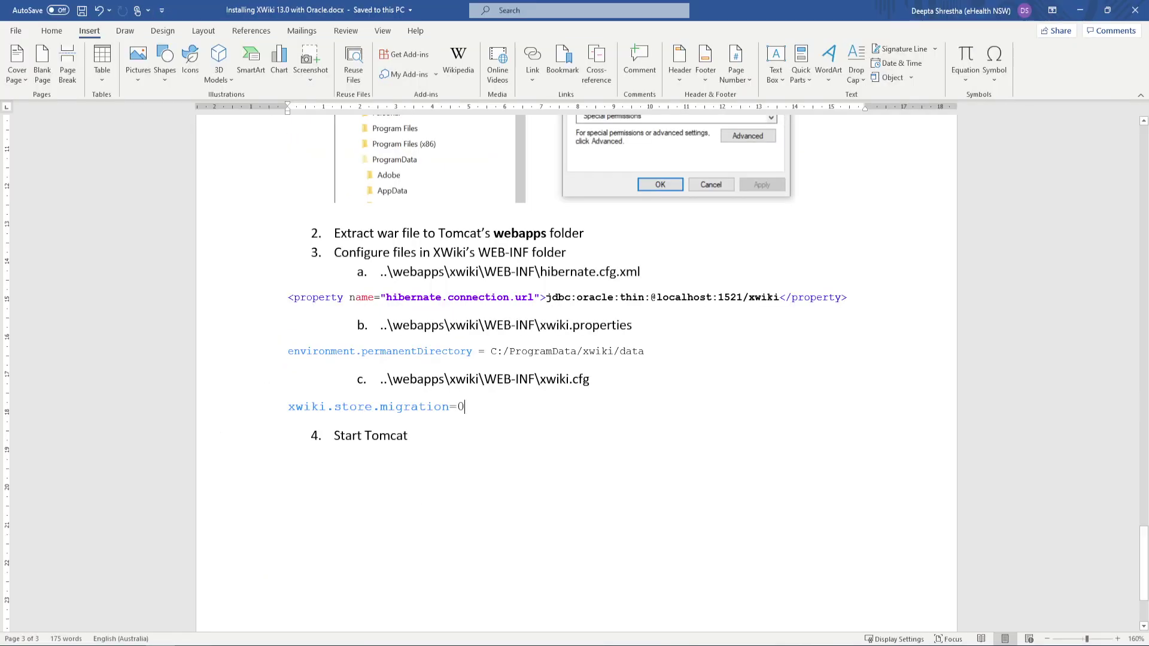
{"action": "left_click_drag", "start_coordinate": [290, 351], "coordinate": [471, 353]}
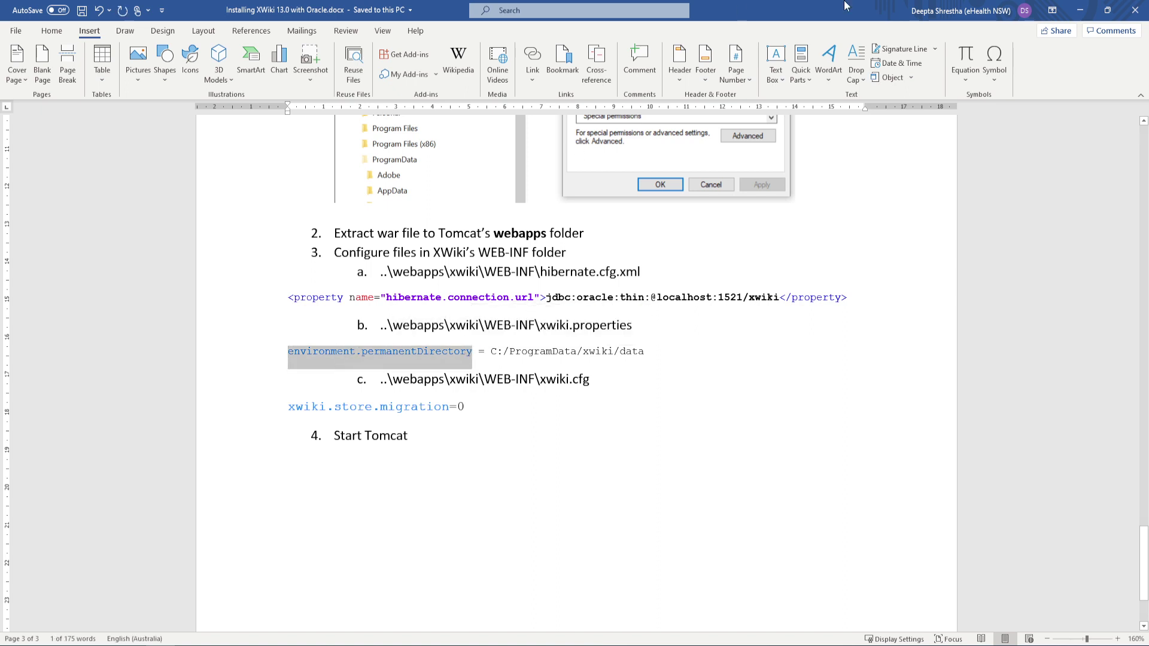
{"action": "key", "text": "alt+Tab"}
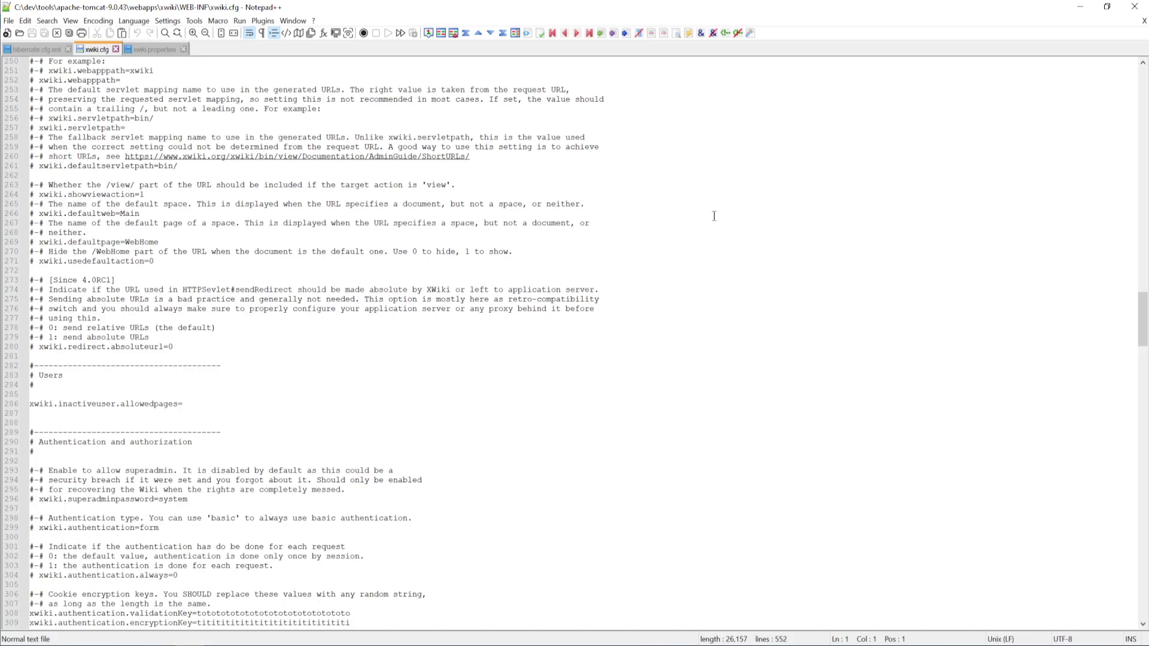
{"action": "left_click_drag", "start_coordinate": [167, 53], "coordinate": [94, 46]}
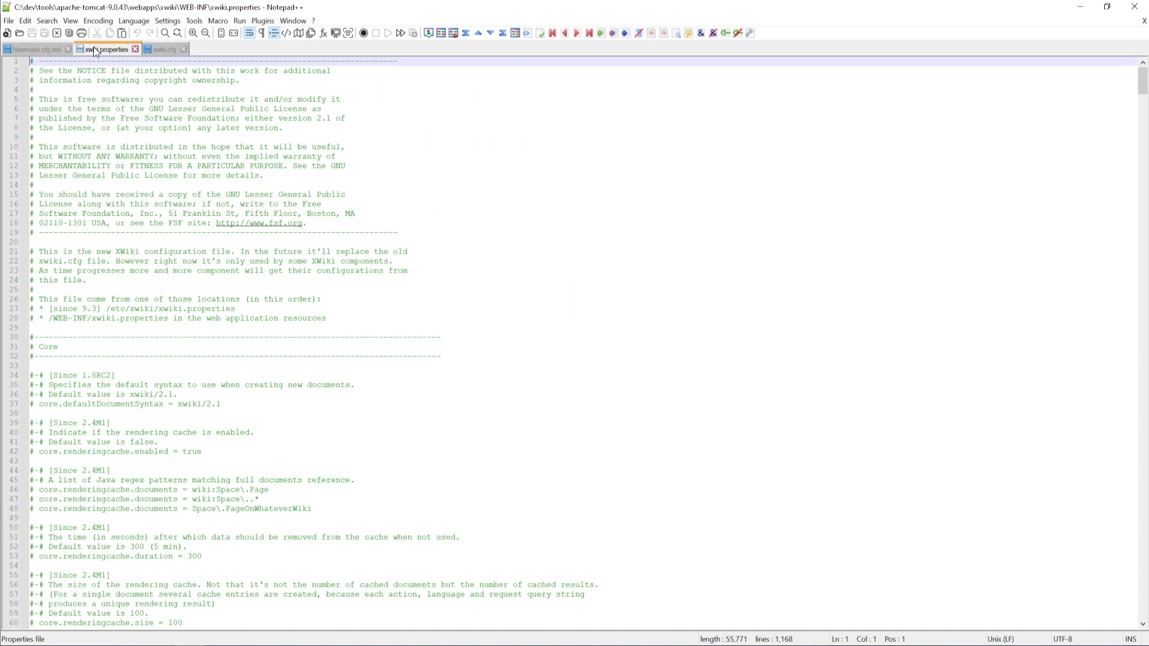
Find environment.permanentDirectory on line 91 of xwiki.properties and remove its '# ' comment mark
{"action": "left_click", "coordinate": [455, 147]}
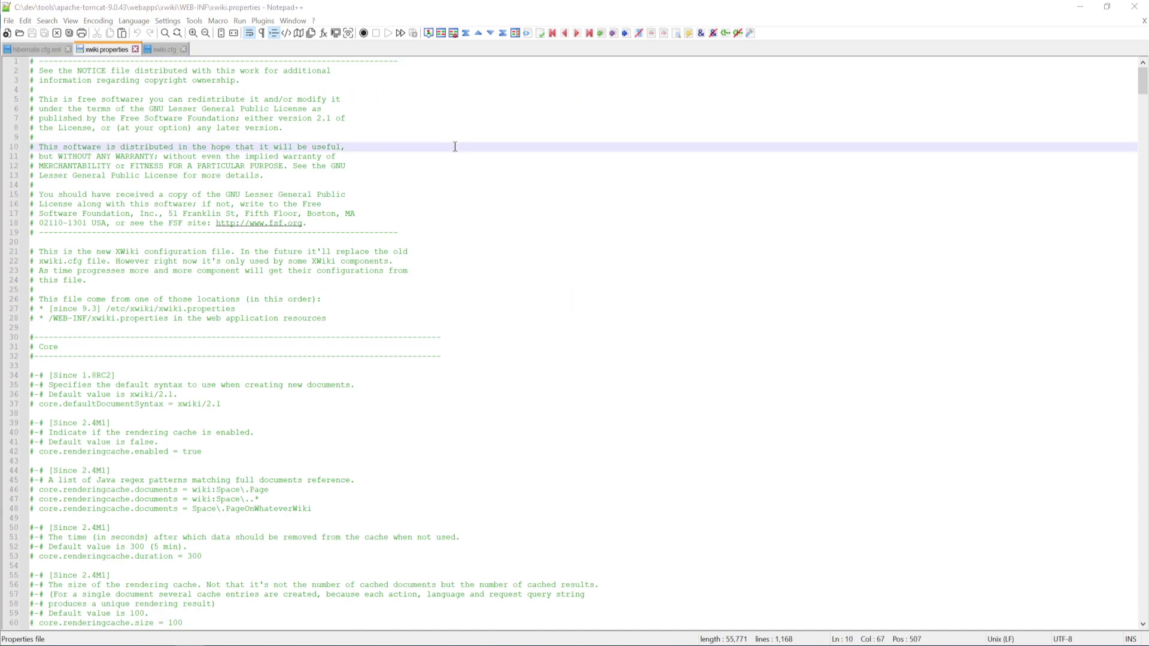
{"action": "key", "text": "Return"}
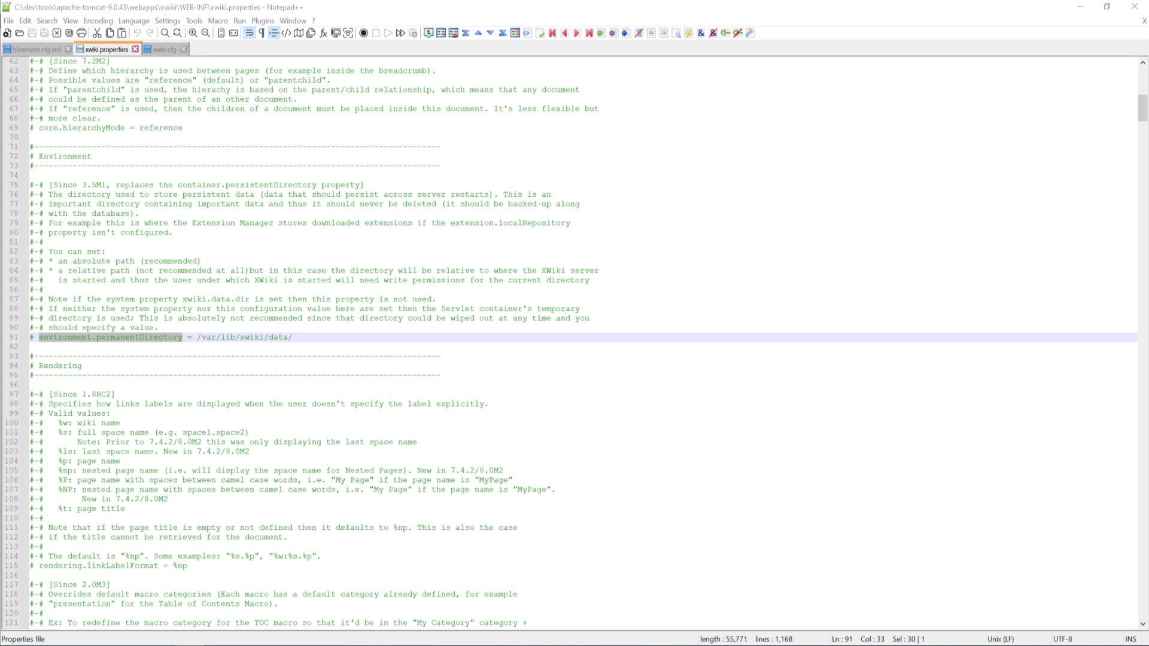
{"action": "left_click", "coordinate": [39, 337]}
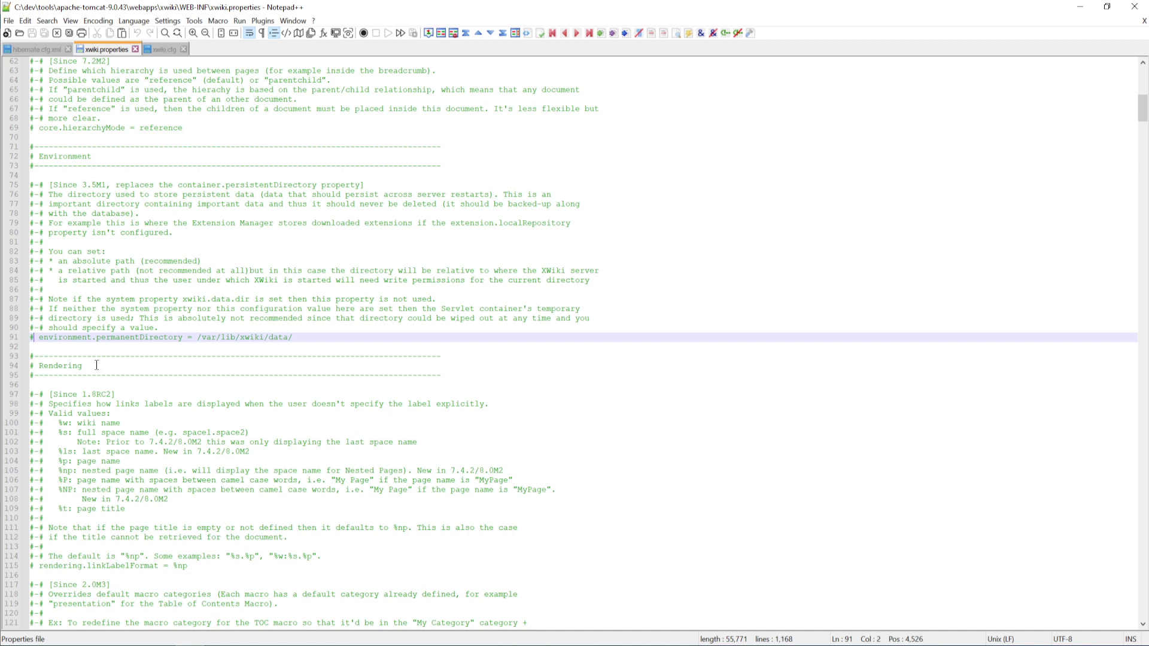
{"action": "key", "text": "BackSpace"}
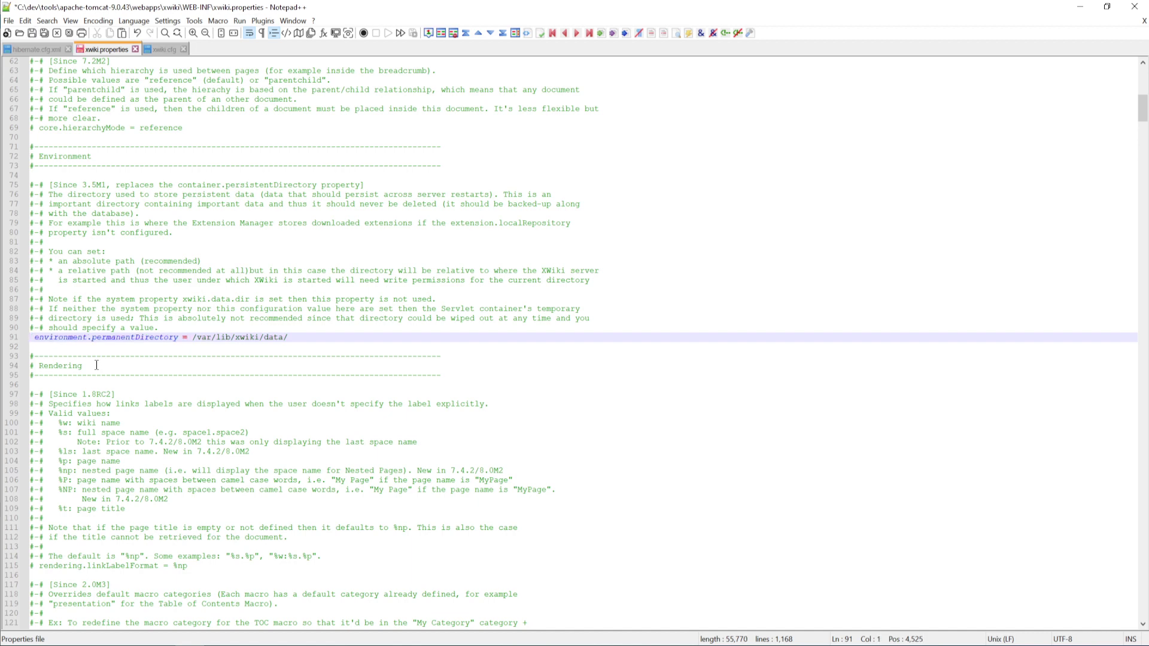
{"action": "key", "text": "Delete"}
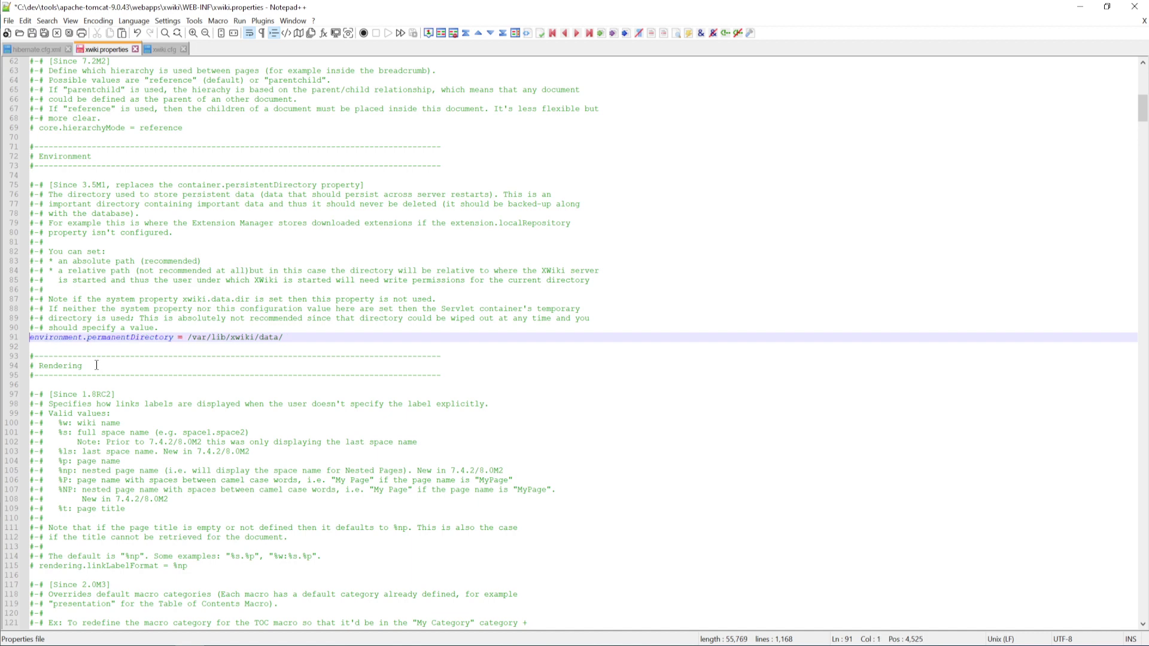
{"action": "key", "text": "End"}
Replace /var/lib/xwiki/data/ with C:/ProgramData/xwiki/data copied from the instructions, and save xwiki.properties
{"action": "left_click", "coordinate": [147, 645]}
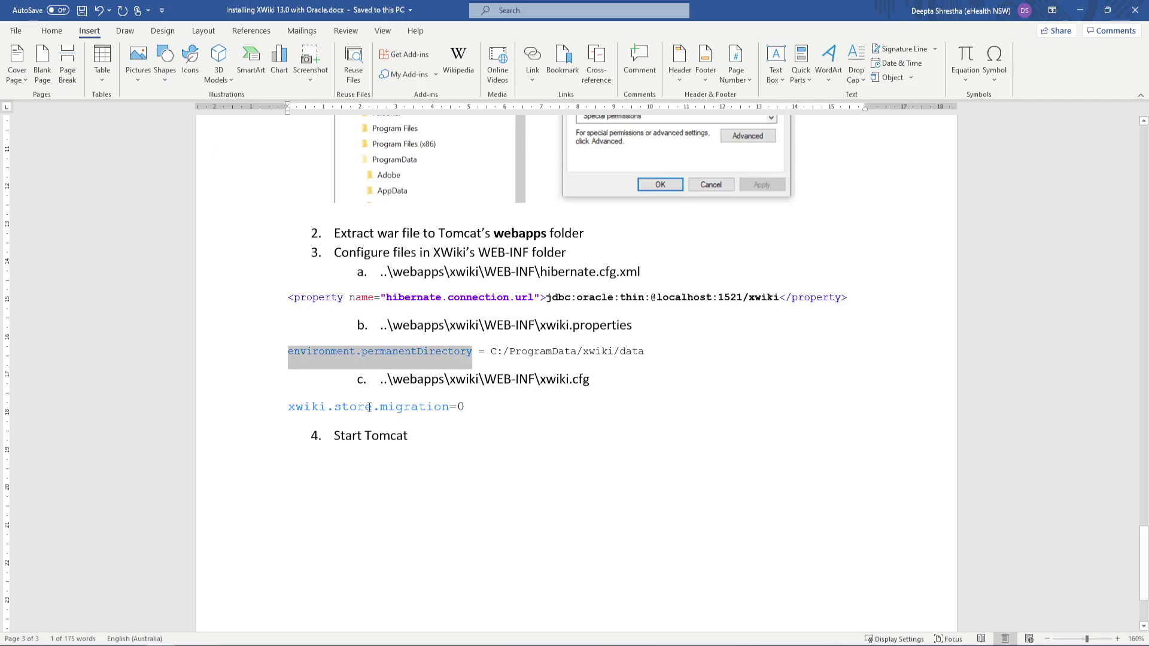
{"action": "left_click", "coordinate": [491, 351]}
{"action": "left_click_drag", "start_coordinate": [490, 352], "coordinate": [646, 351]}
{"action": "key", "text": "ctrl+c"}
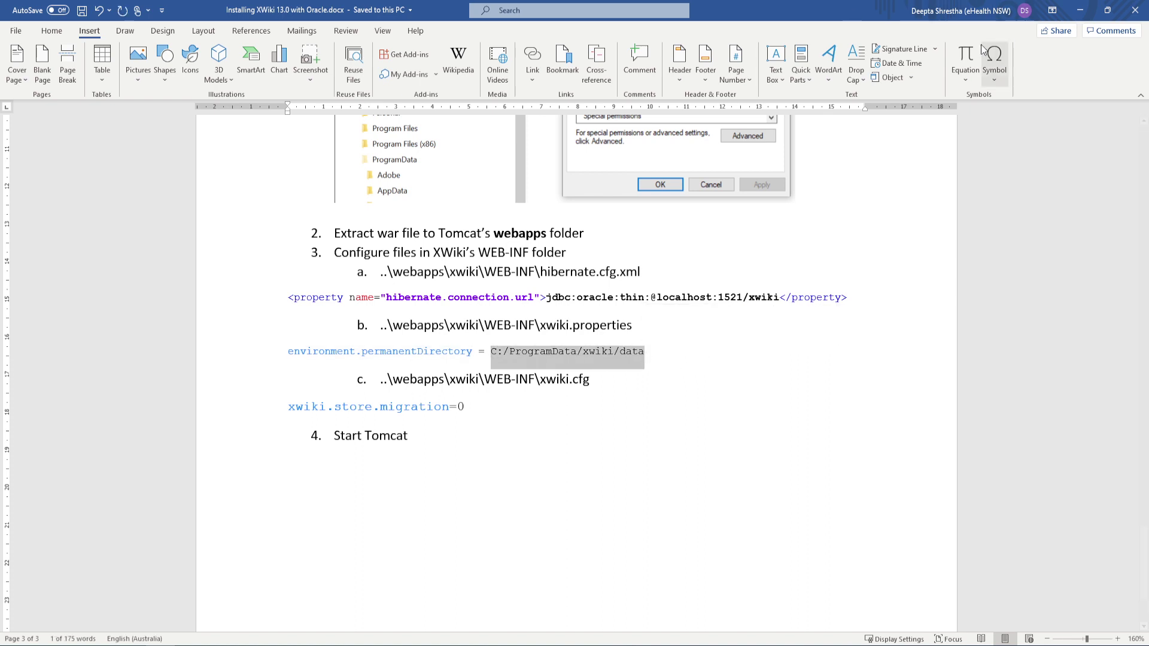
{"action": "left_click", "coordinate": [1080, 10]}
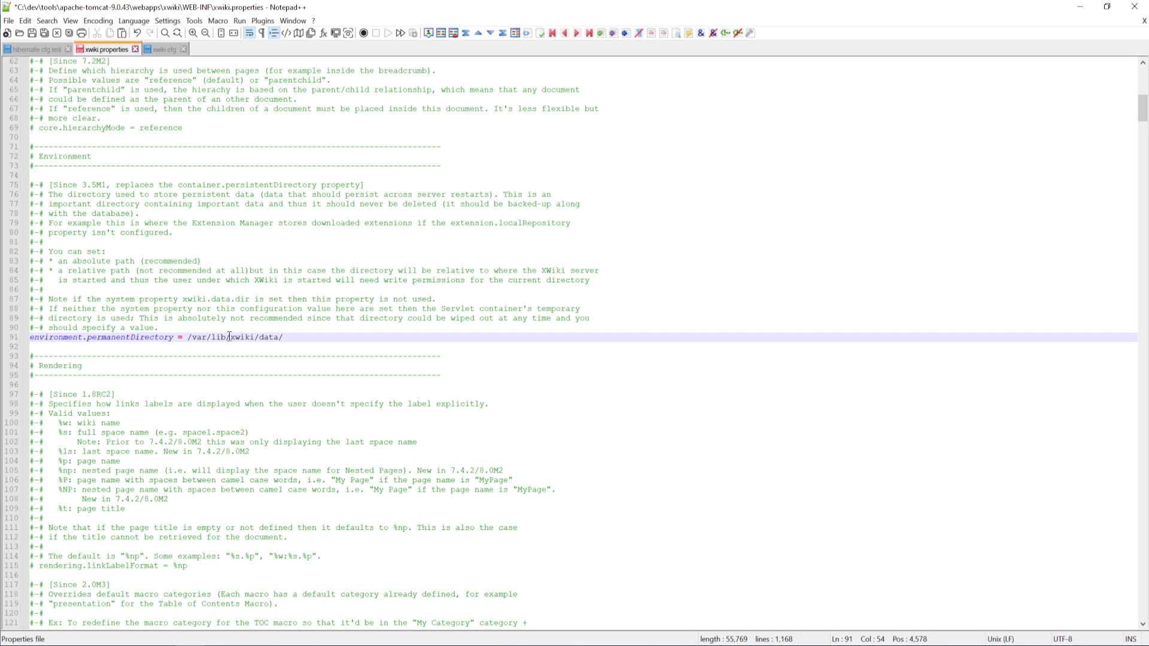
{"action": "left_click_drag", "start_coordinate": [188, 337], "coordinate": [281, 337]}
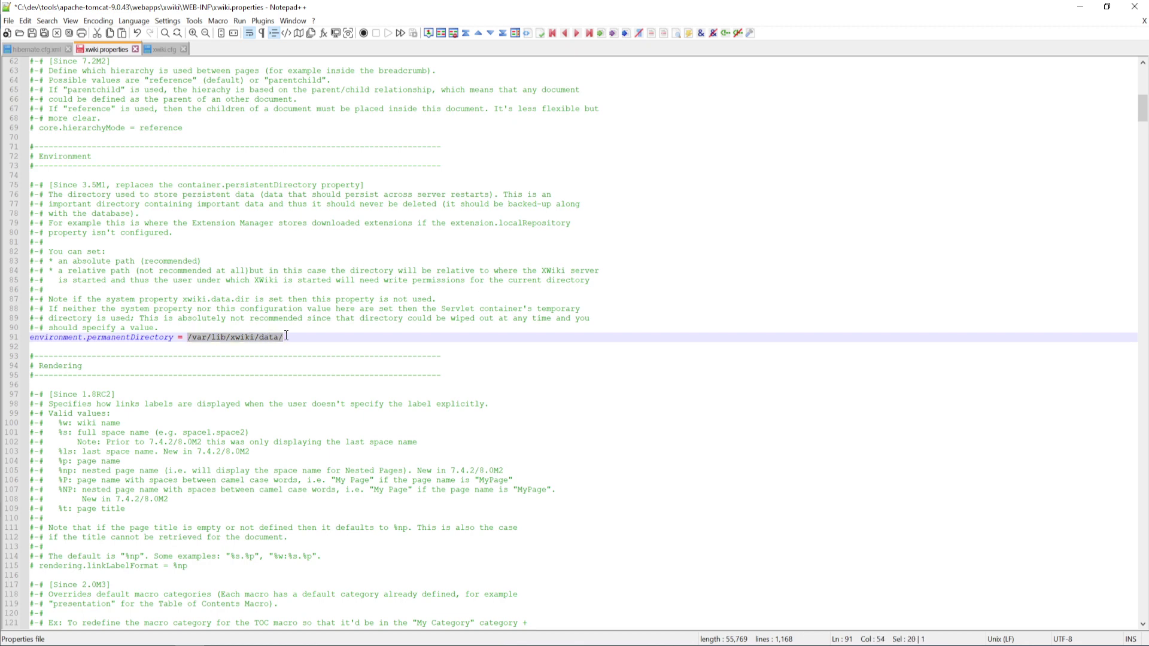
{"action": "key", "text": "ctrl+v"}
{"action": "left_click", "coordinate": [31, 33]}
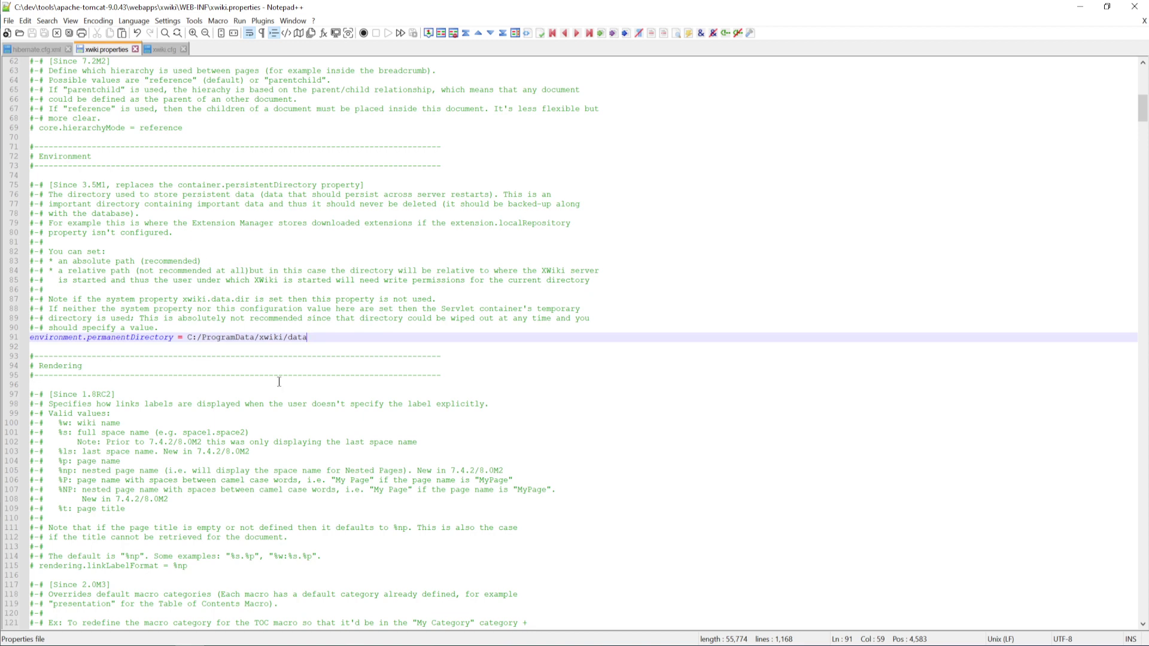
{"action": "left_click", "coordinate": [162, 51]}
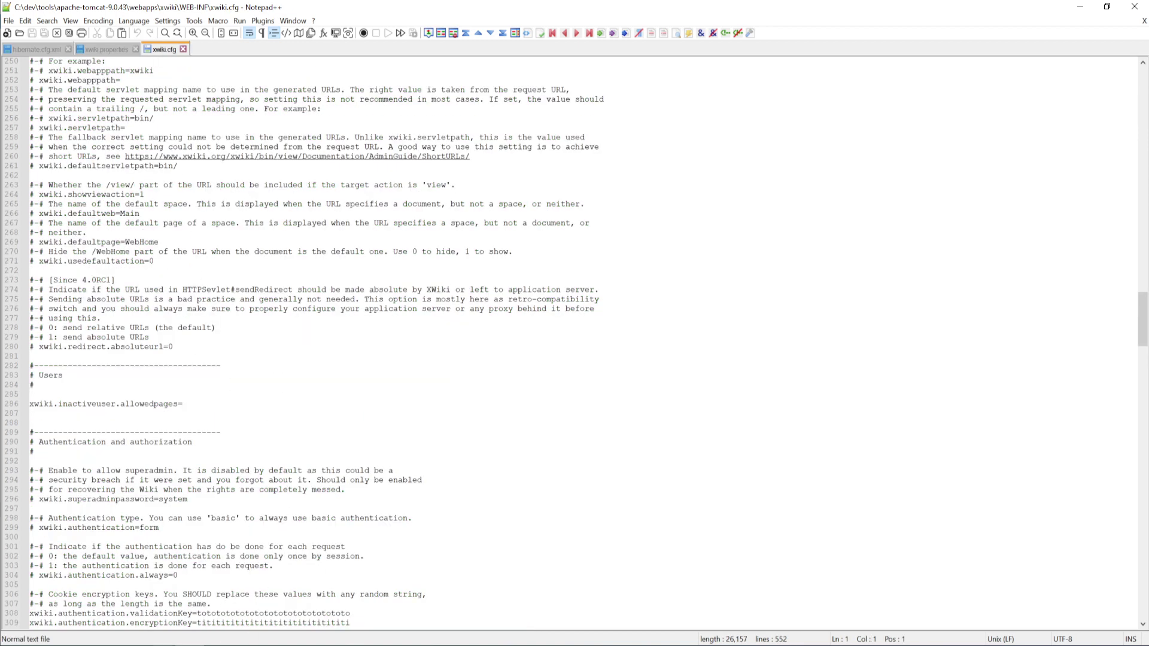
Locate xwiki.store.migration on line 174 of xwiki.cfg using the name from the instructions
{"action": "key", "text": "alt+Tab"}
{"action": "left_click_drag", "start_coordinate": [289, 408], "coordinate": [443, 406]}
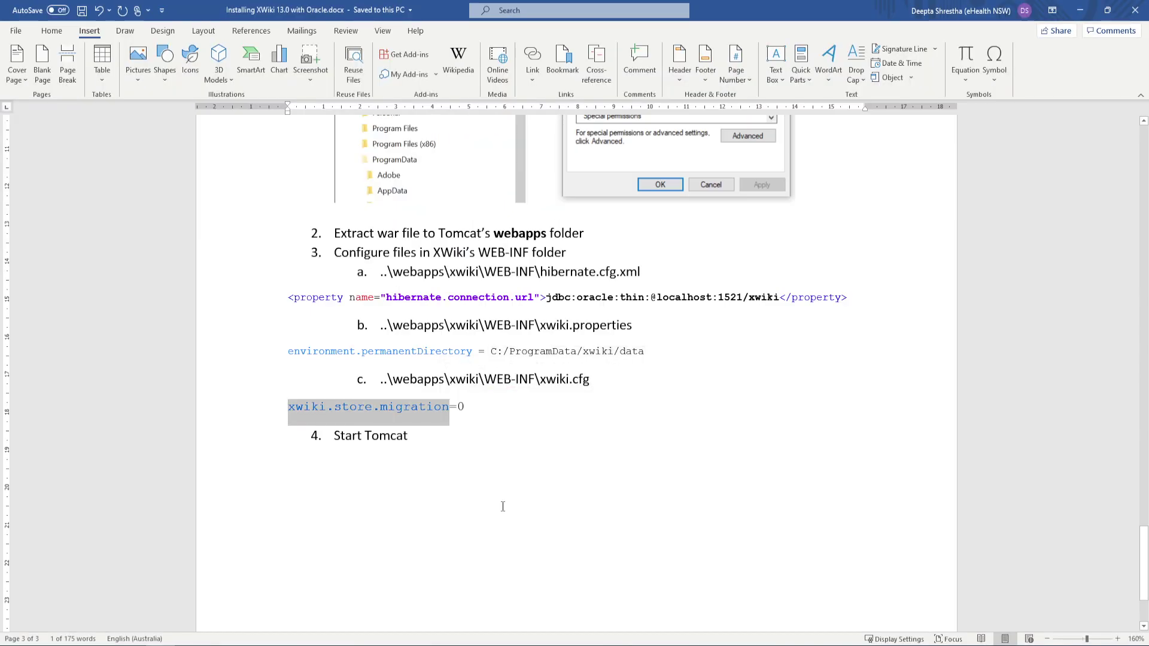
{"action": "left_click", "coordinate": [1081, 12]}
{"action": "left_click", "coordinate": [736, 216]}
{"action": "key", "text": "ctrl+shift+Left"}
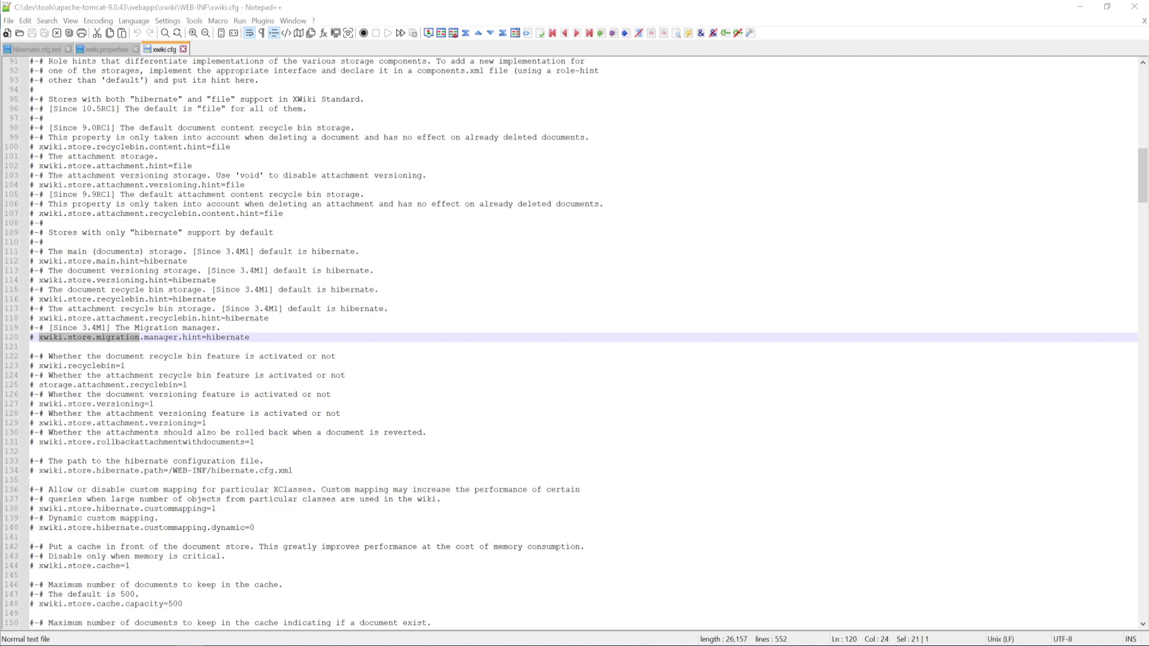
{"action": "key", "text": "F3"}
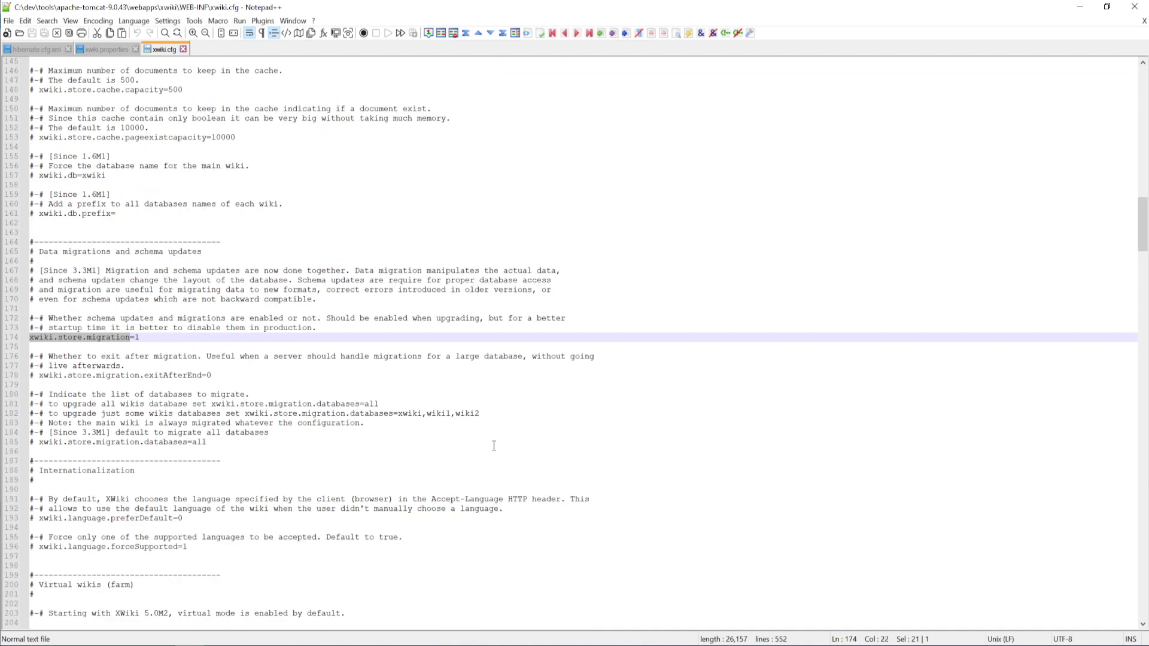
Change the migration value from 1 to 0, save xwiki.cfg, and recheck all three config tabs
{"action": "left_click", "coordinate": [197, 339]}
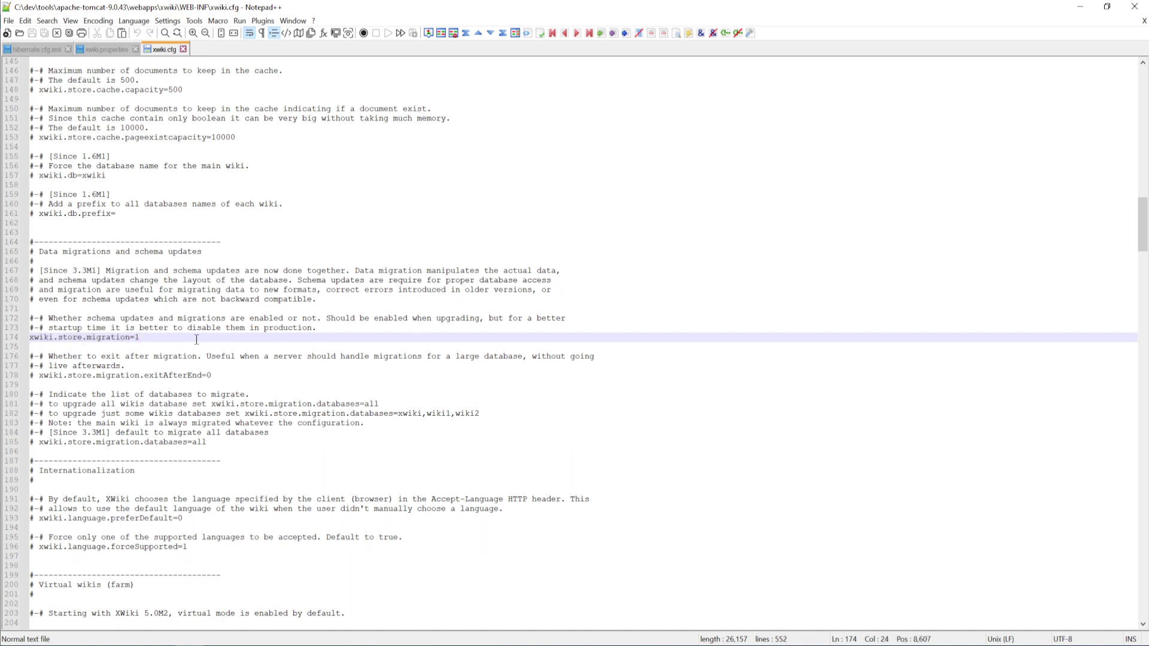
{"action": "key", "text": "BackSpace"}
{"action": "type", "text": "0"}
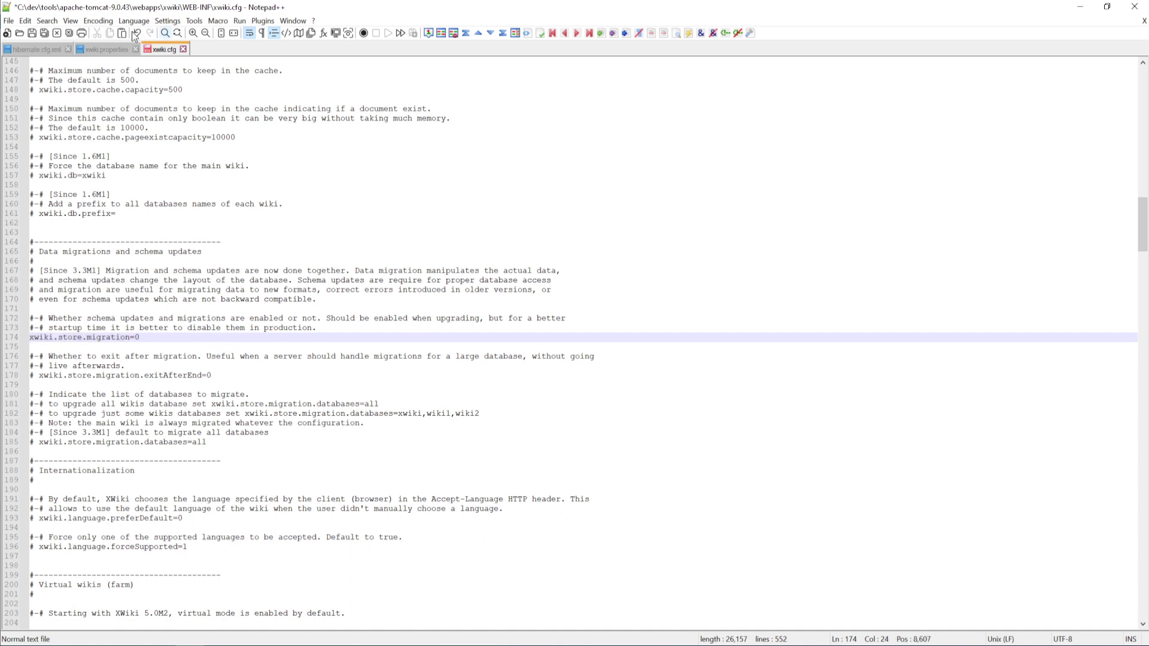
{"action": "left_click", "coordinate": [32, 34]}
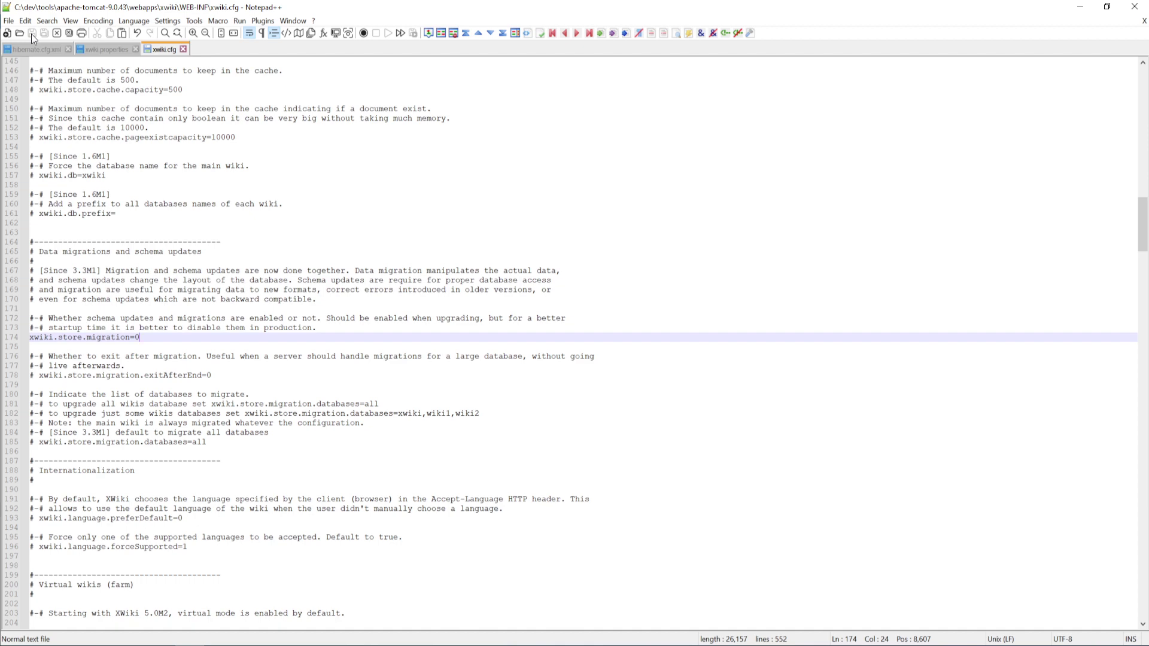
{"action": "left_click", "coordinate": [56, 48]}
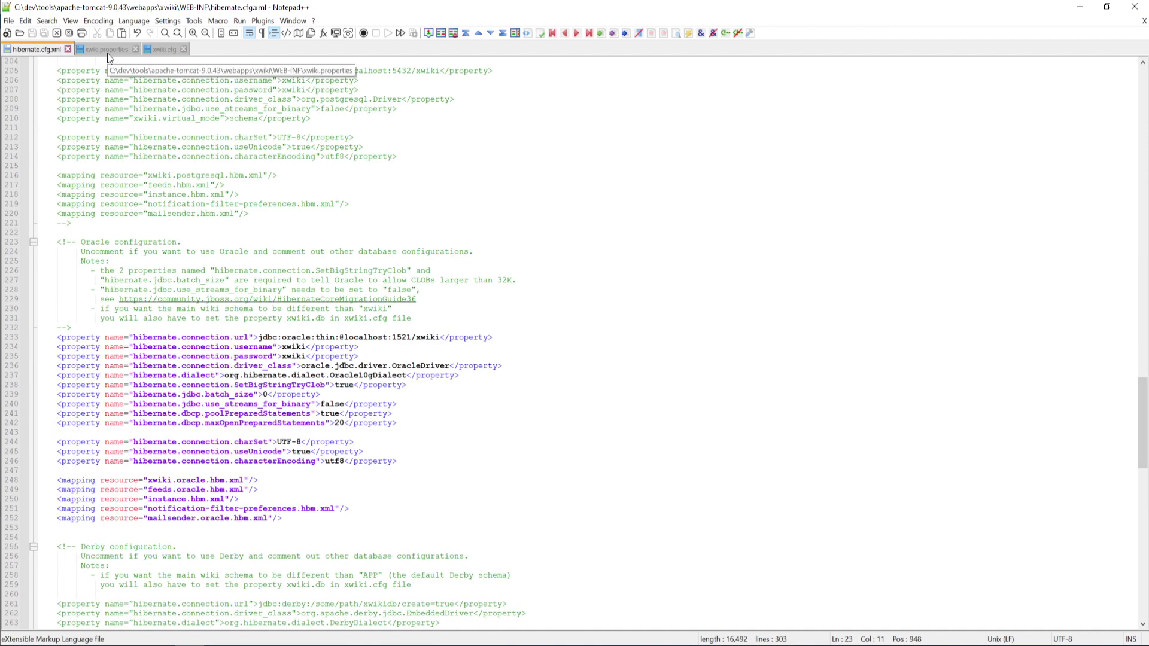
{"action": "left_click", "coordinate": [107, 52]}
{"action": "left_click", "coordinate": [162, 52]}
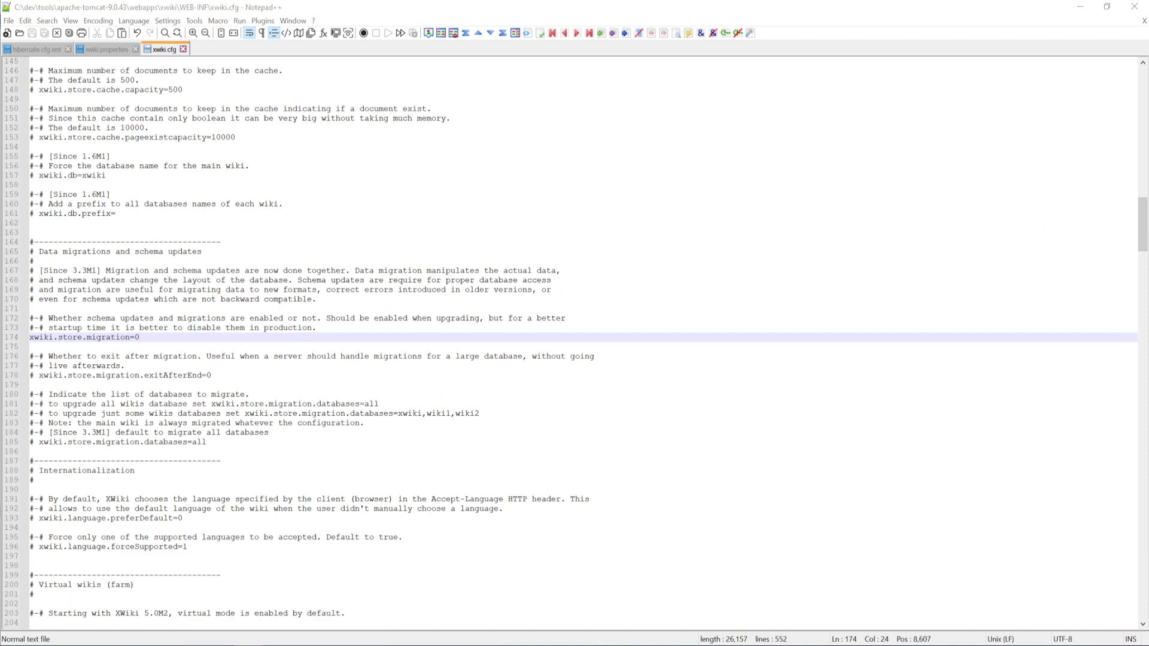
{"action": "key", "text": "alt+Tab"}
Open the apache-tomcat-9.0.43\bin folder in File Explorer and reveal its full path
{"action": "left_click", "coordinate": [534, 319]}
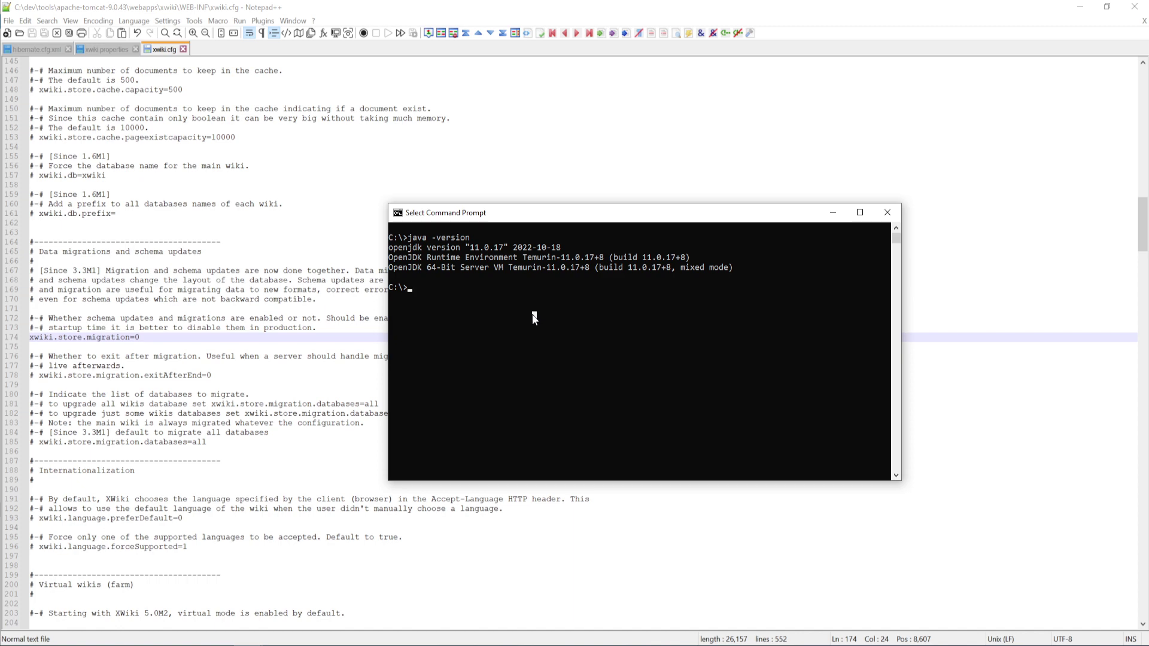
{"action": "left_click", "coordinate": [131, 645]}
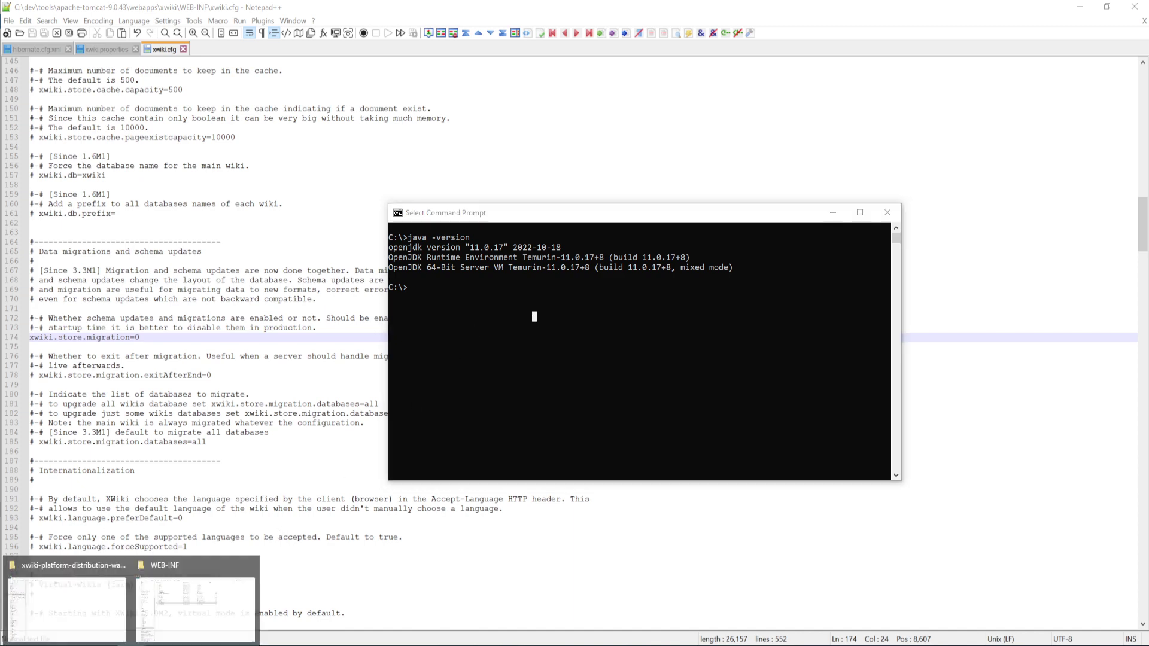
{"action": "left_click", "coordinate": [191, 606]}
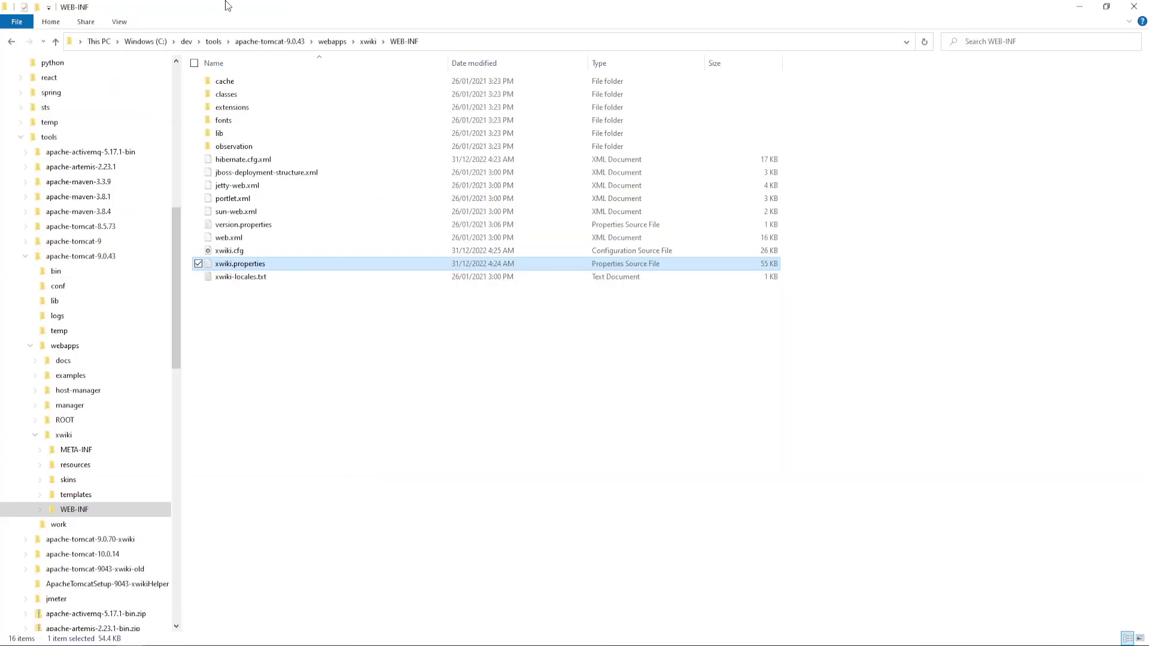
{"action": "left_click", "coordinate": [255, 44]}
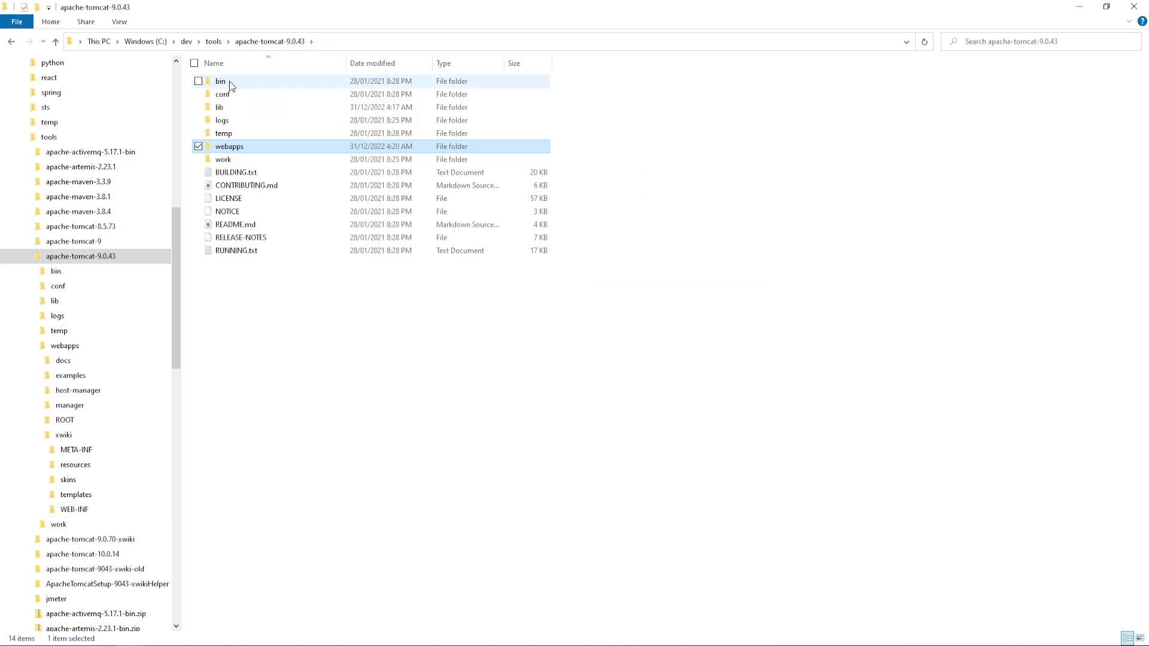
{"action": "double_click", "coordinate": [229, 81]}
{"action": "left_click", "coordinate": [369, 40]}
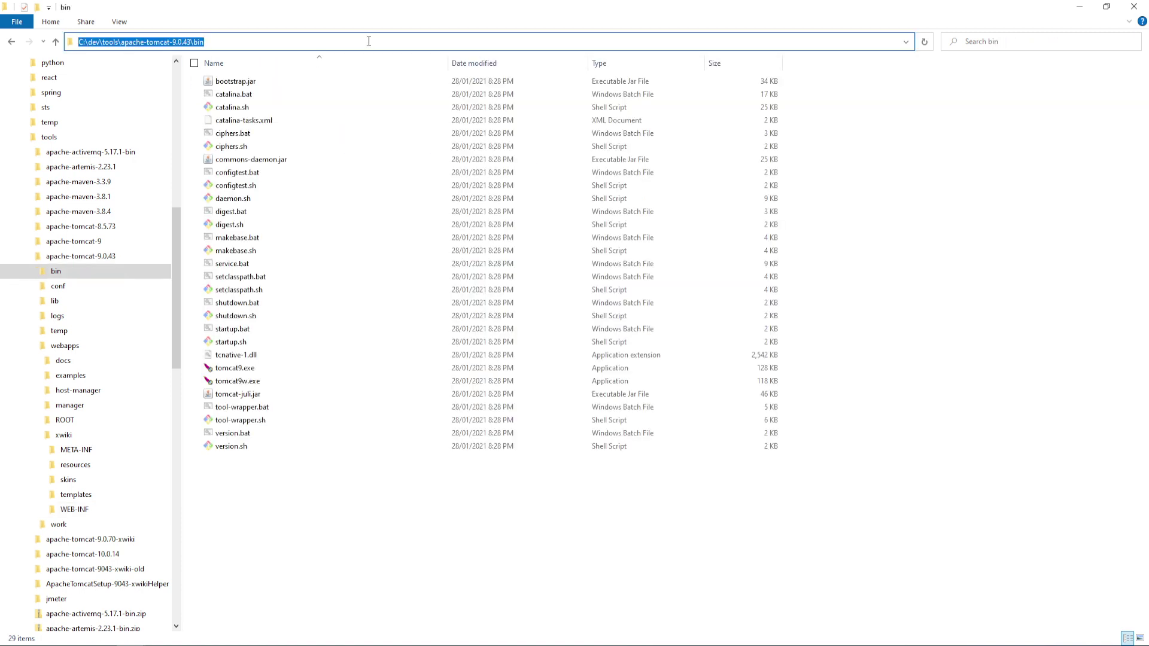
{"action": "left_click", "coordinate": [1080, 7]}
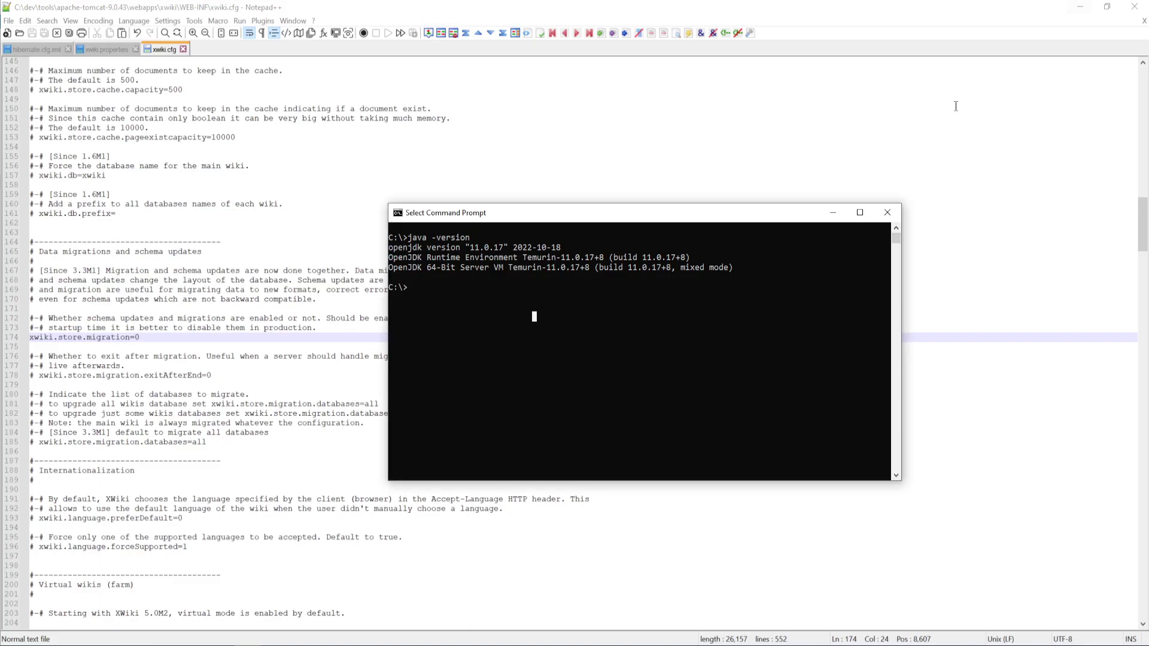
{"action": "key", "text": "Escape"}
Change into c:\dev\tools\apache-tomcat-9.0.43\bin in the console and list its files
{"action": "type", "text": "cd"}
{"action": "type", "text": "c:\\dev"}
{"action": "type", "text": "\\tol"}
{"action": "type", "text": "ols\\"}
{"action": "key", "text": "Tab"}
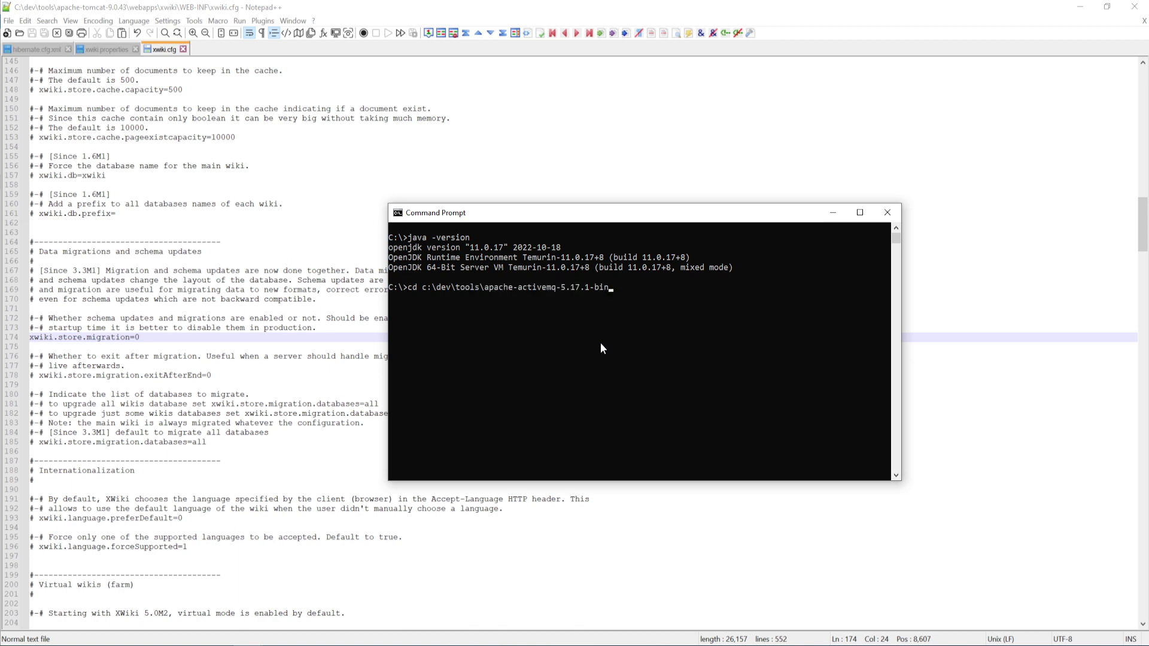
{"action": "key", "text": "BackSpace"}
{"action": "key", "text": "BackSpace"}
{"action": "key", "text": "BackSpace"}
{"action": "key", "text": "BackSpace"}
{"action": "key", "text": "BackSpace"}
{"action": "key", "text": "BackSpace"}
{"action": "key", "text": "BackSpace"}
{"action": "key", "text": "BackSpace"}
{"action": "key", "text": "BackSpace"}
{"action": "key", "text": "BackSpace"}
{"action": "key", "text": "BackSpace"}
{"action": "key", "text": "BackSpace"}
{"action": "key", "text": "BackSpace"}
{"action": "key", "text": "BackSpace"}
{"action": "key", "text": "BackSpace"}
{"action": "key", "text": "BackSpace"}
{"action": "key", "text": "BackSpace"}
{"action": "key", "text": "BackSpace"}
{"action": "key", "text": "BackSpace"}
{"action": "type", "text": "tomcat-"}
{"action": "key", "text": "Tab"}
{"action": "key", "text": "BackSpace"}
{"action": "key", "text": "BackSpace"}
{"action": "key", "text": "BackSpace"}
{"action": "key", "text": "BackSpace"}
{"action": "key", "text": "BackSpace"}
{"action": "key", "text": "Tab"}
{"action": "type", "text": "\\bin"}
{"action": "key", "text": "Return"}
{"action": "type", "text": "l"}
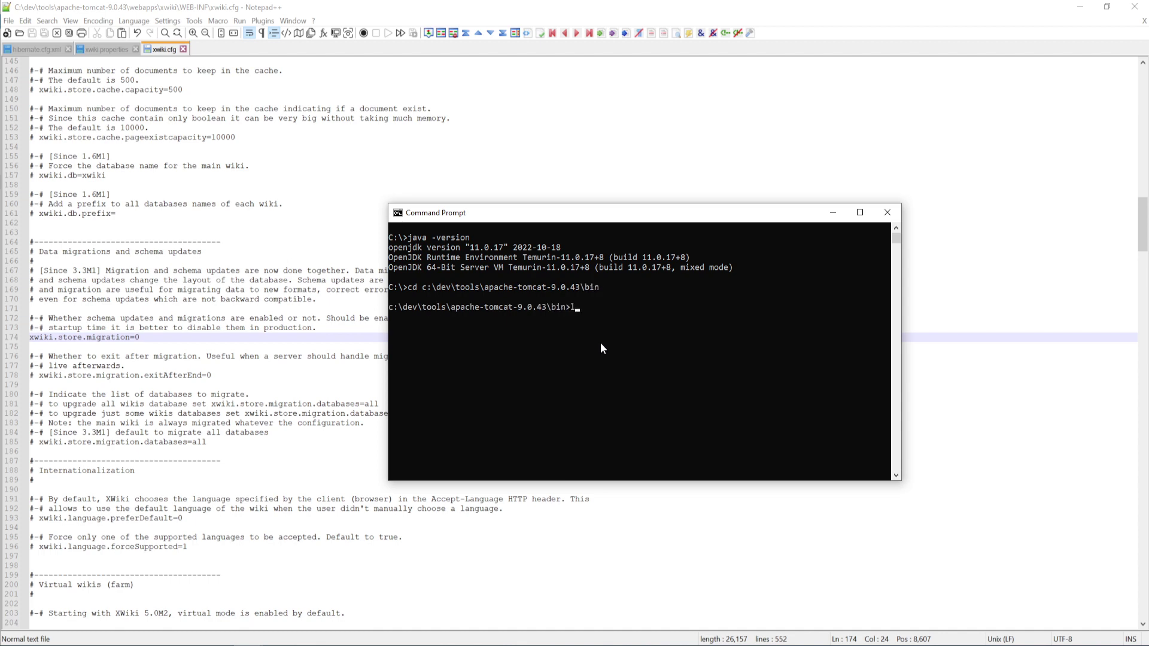
{"action": "type", "text": "s"}
{"action": "key", "text": "Return"}
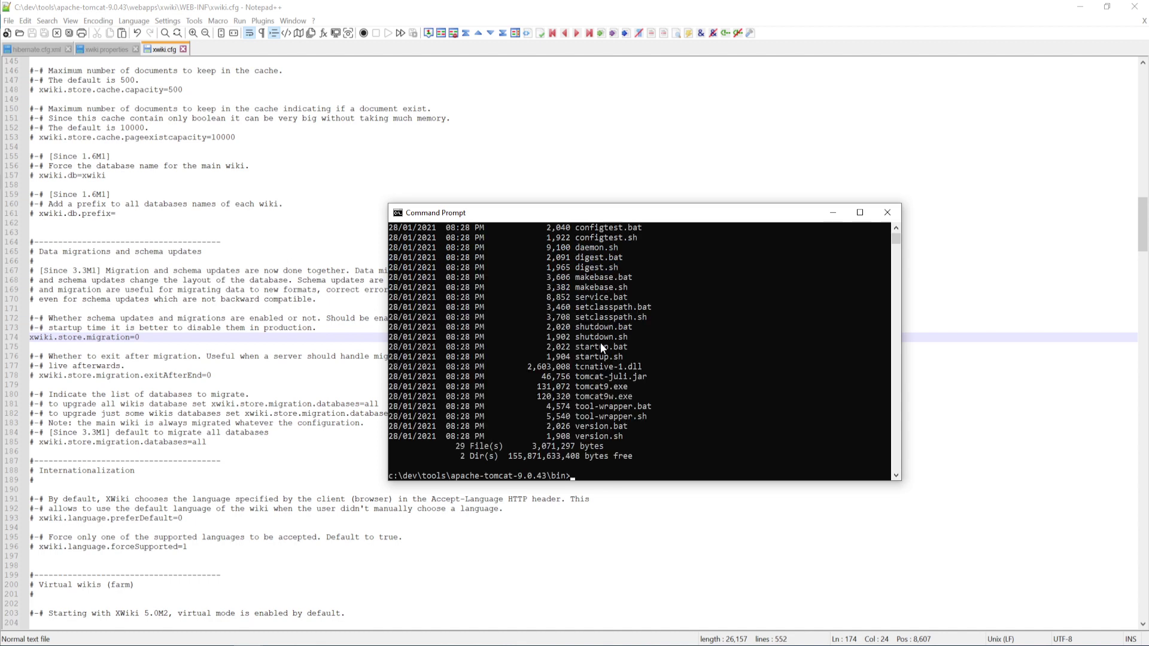
Move the console up-left and make it taller to show more of the bin listing
{"action": "scroll", "coordinate": [600, 345], "scroll_direction": "up", "scroll_amount": 4}
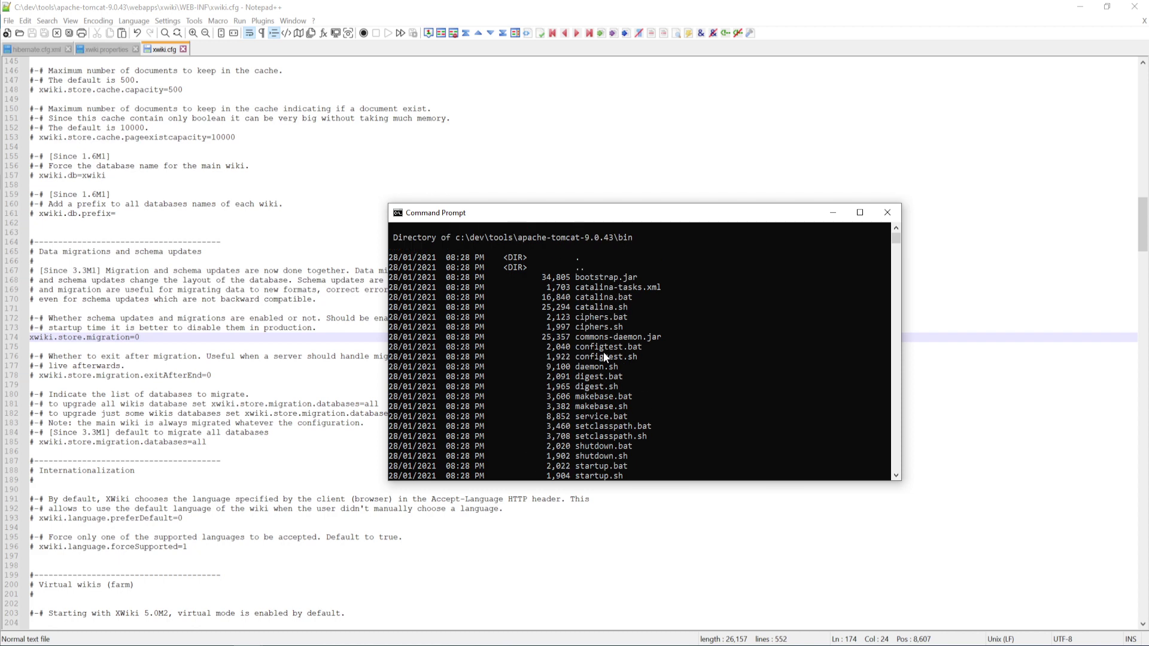
{"action": "left_click", "coordinate": [637, 202]}
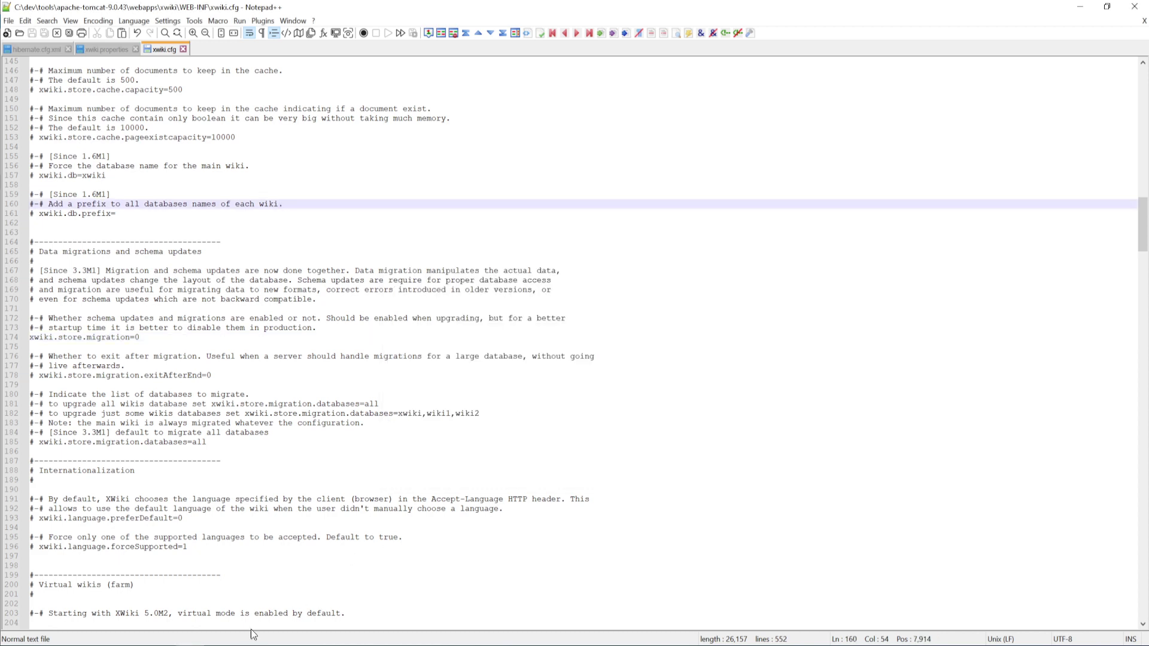
{"action": "mouse_move", "coordinate": [243, 644]}
{"action": "left_click", "coordinate": [207, 618]}
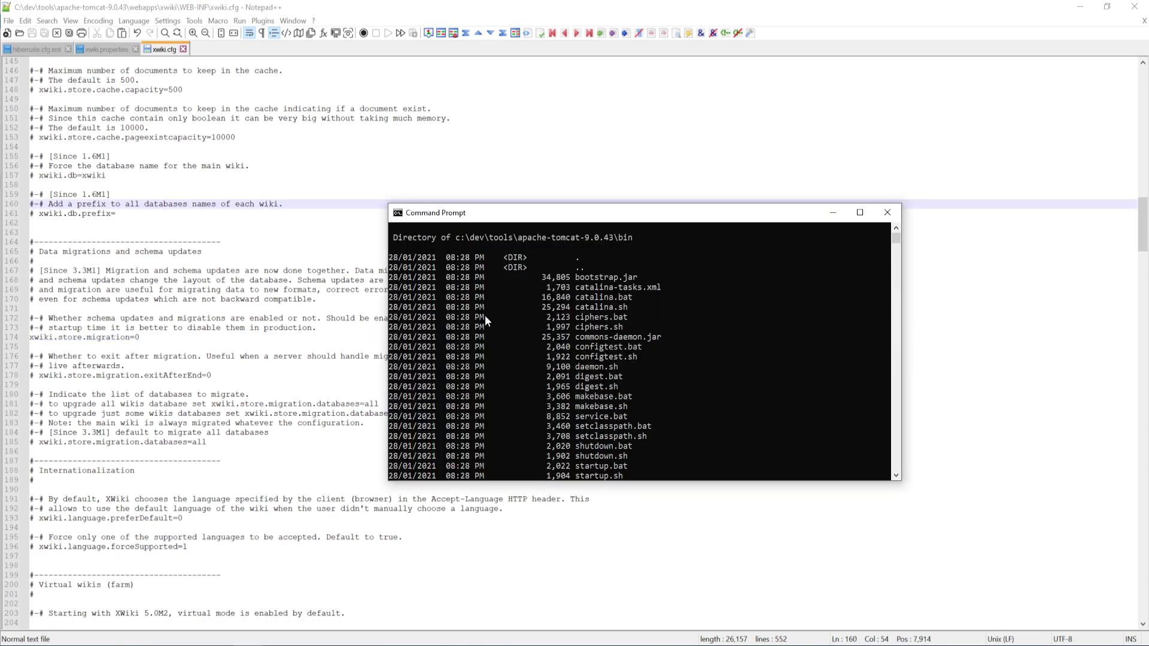
{"action": "left_click", "coordinate": [660, 201]}
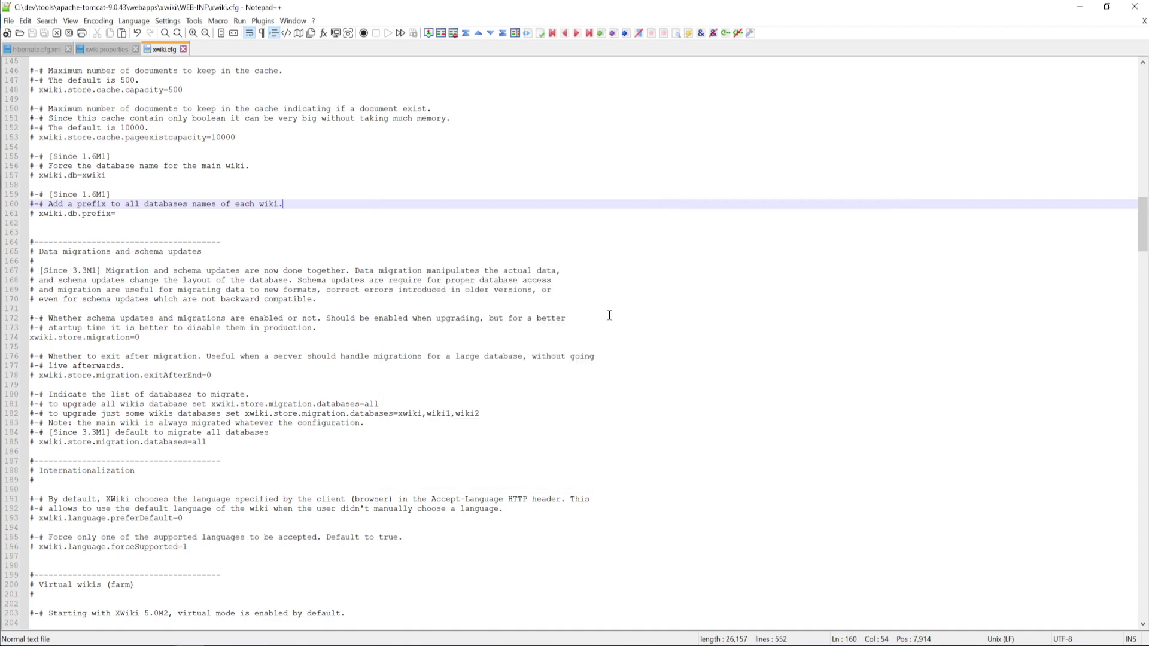
{"action": "mouse_move", "coordinate": [242, 644]}
{"action": "left_click", "coordinate": [207, 616]}
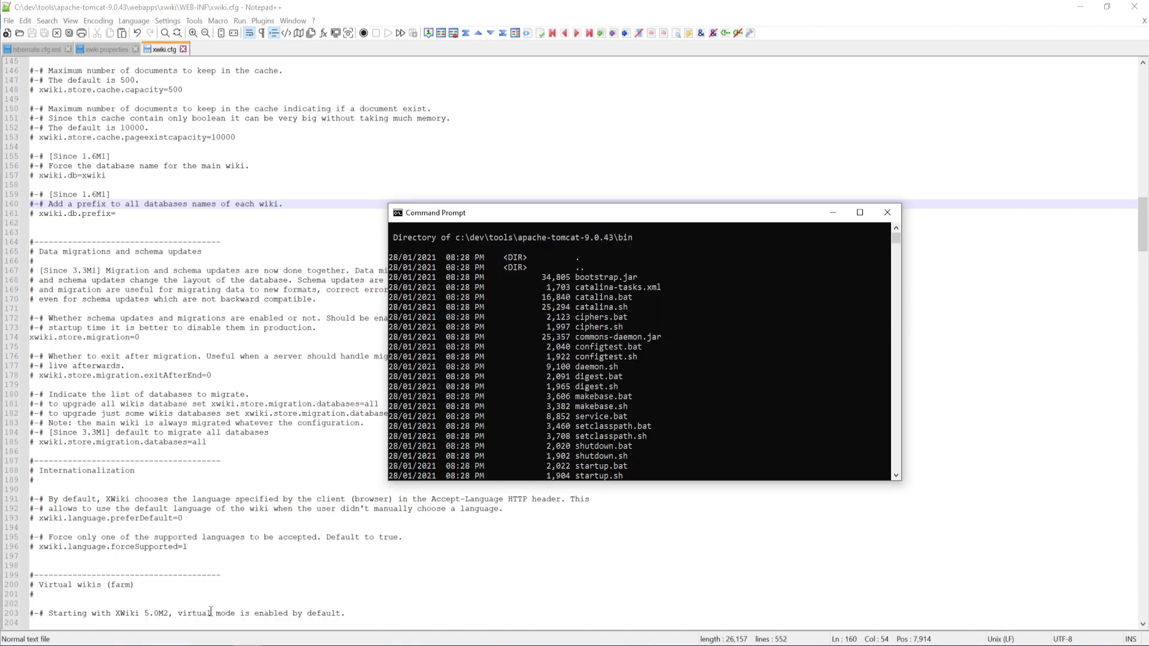
{"action": "left_click_drag", "start_coordinate": [740, 214], "coordinate": [673, 132]}
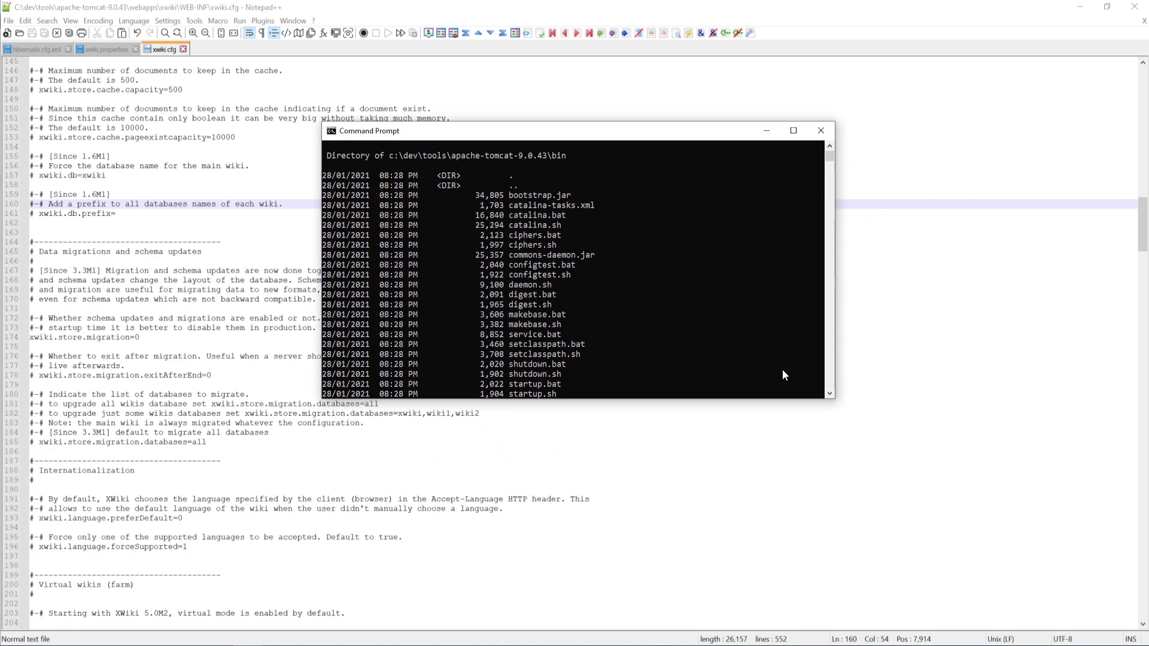
{"action": "left_click_drag", "start_coordinate": [807, 399], "coordinate": [806, 500]}
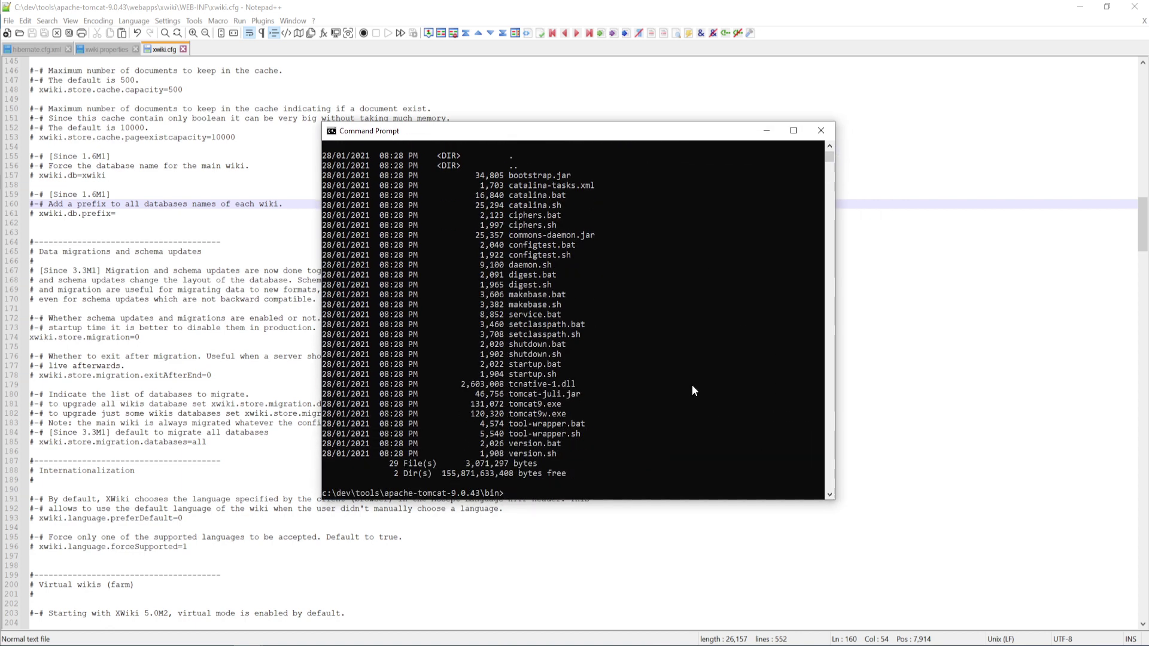
{"action": "left_click", "coordinate": [587, 483]}
Run startup.bat from the bin folder and move the new Tomcat console into view
{"action": "type", "text": "startup.bat"}
{"action": "key", "text": "Return"}
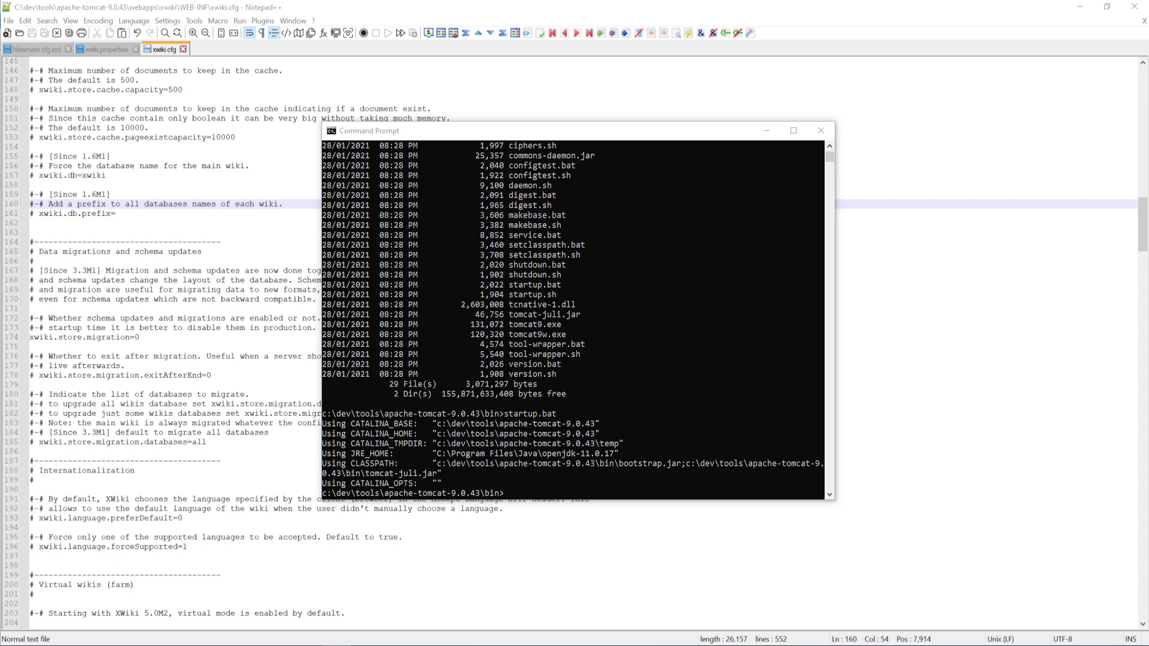
{"action": "left_click_drag", "start_coordinate": [1148, 383], "coordinate": [849, 267]}
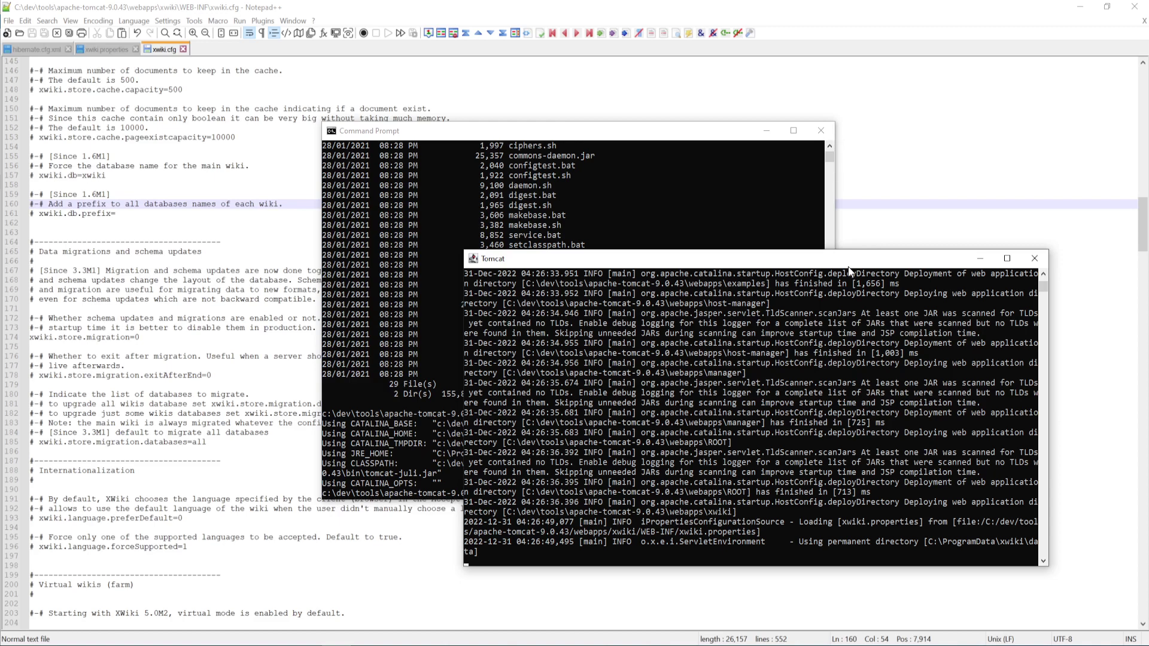
{"action": "left_click", "coordinate": [117, 49]}
{"action": "left_click", "coordinate": [43, 48]}
{"action": "left_click", "coordinate": [99, 49]}
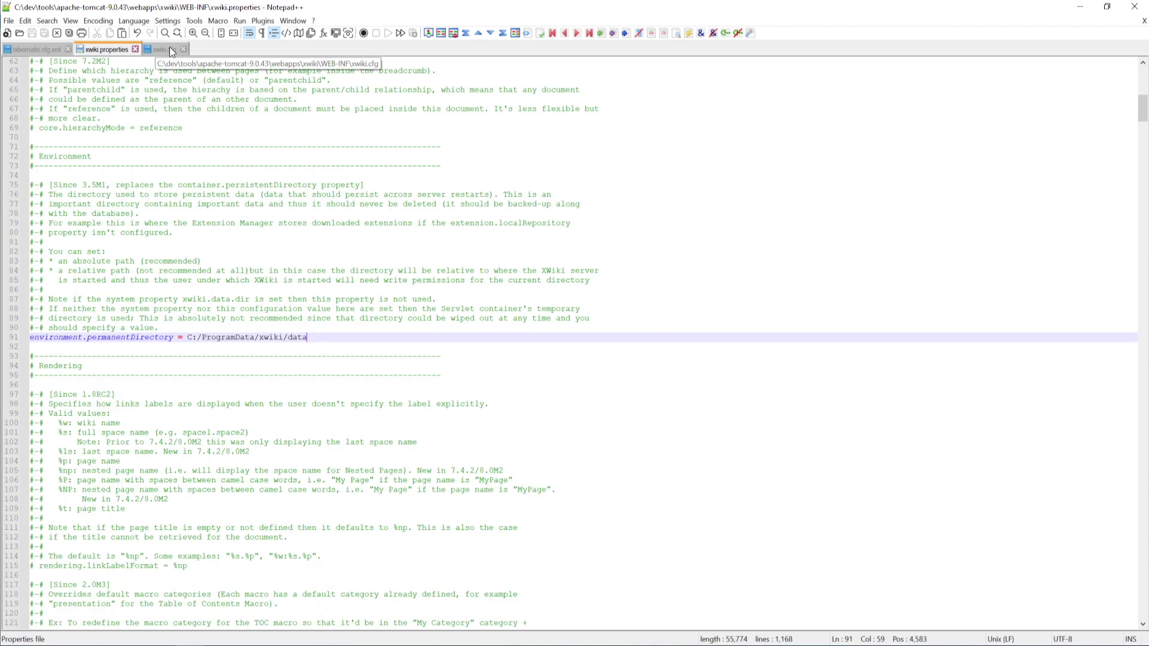
{"action": "left_click", "coordinate": [173, 48]}
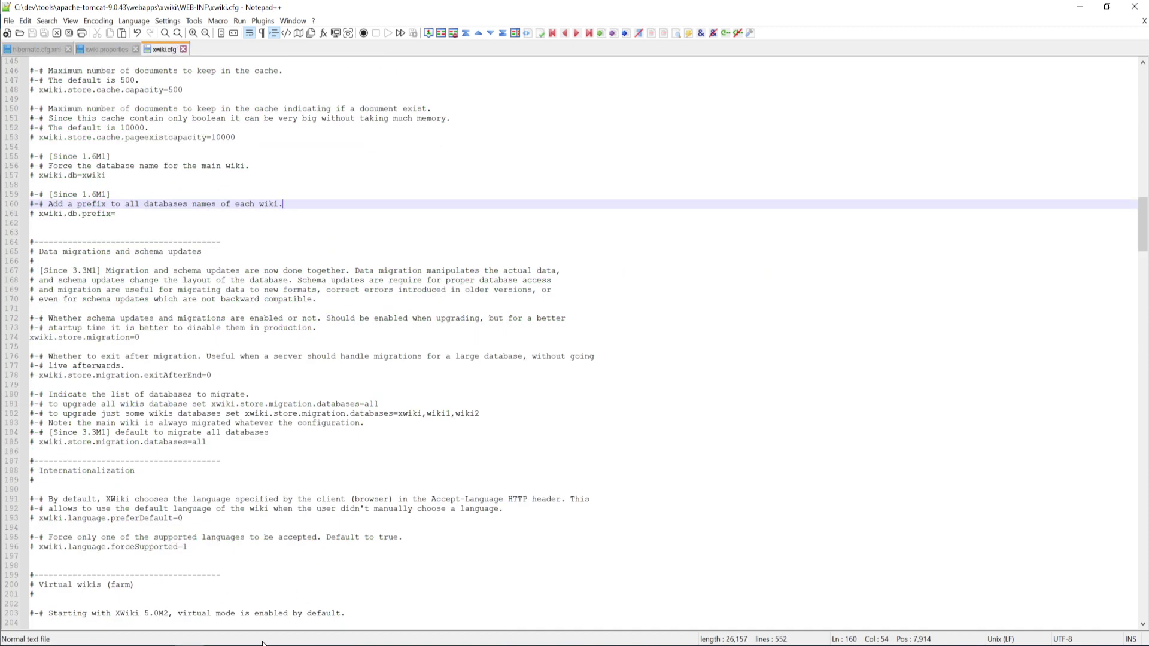
{"action": "left_click", "coordinate": [212, 620]}
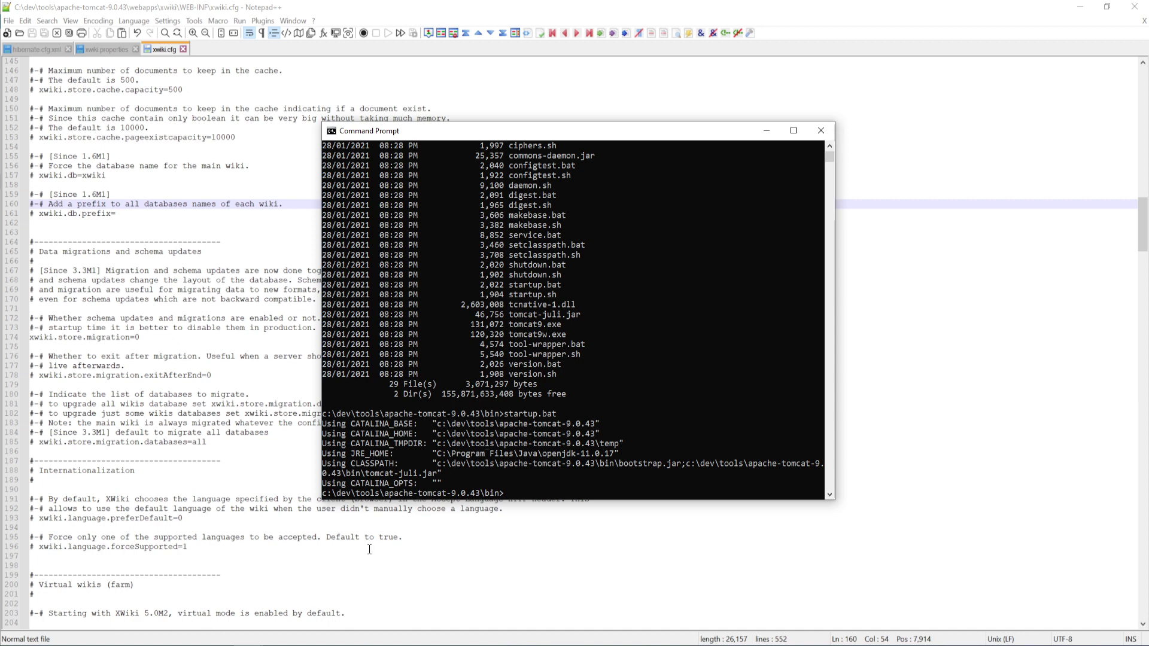
{"action": "left_click", "coordinate": [279, 630]}
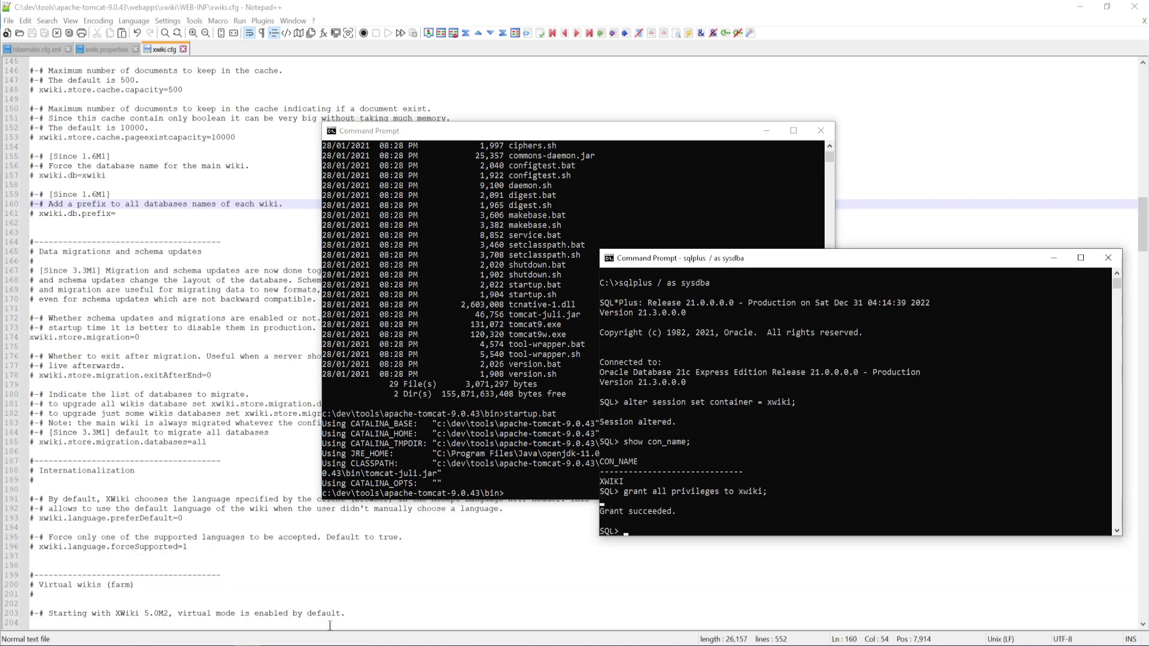
{"action": "left_click", "coordinate": [1056, 264]}
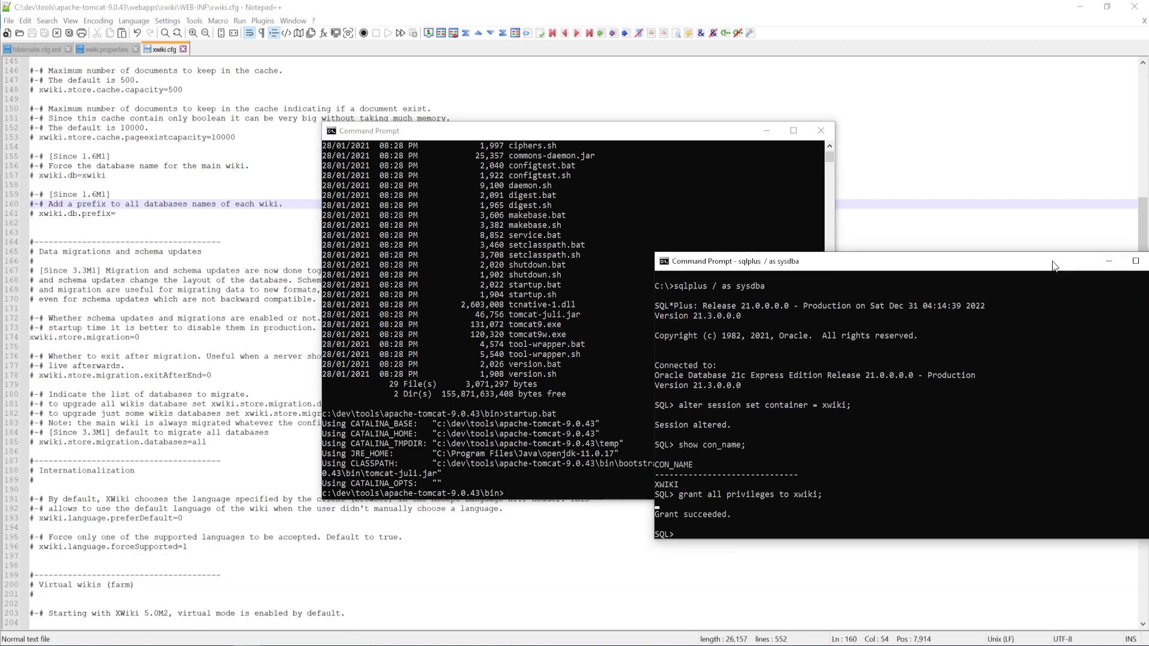
{"action": "left_click", "coordinate": [628, 336]}
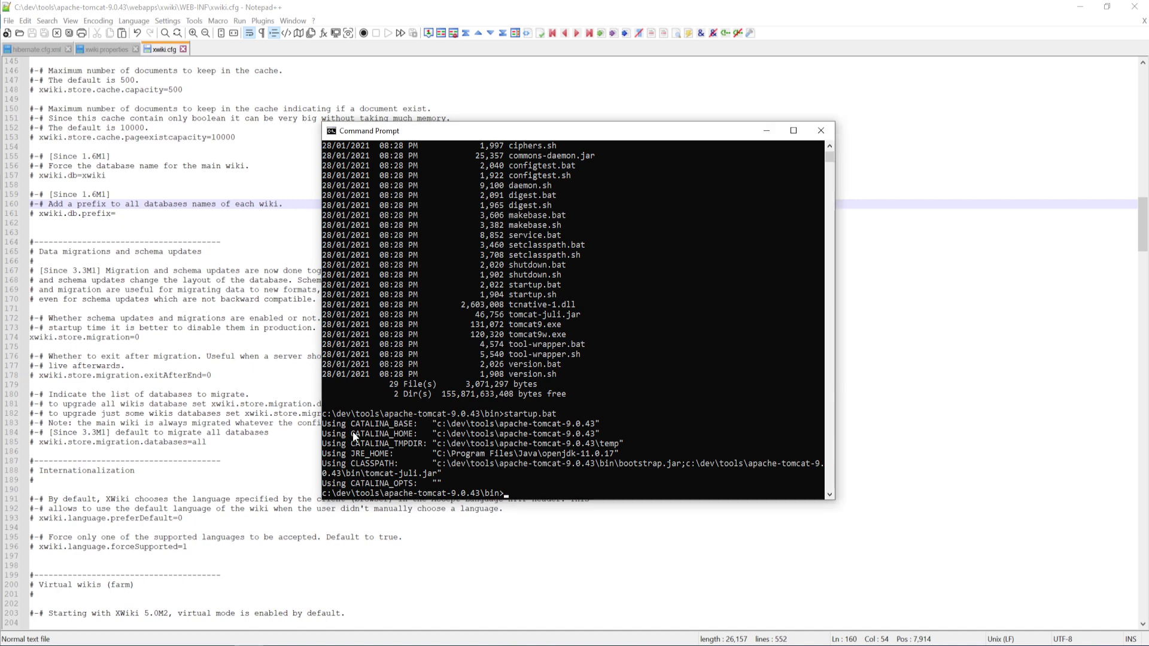
{"action": "left_click", "coordinate": [328, 644]}
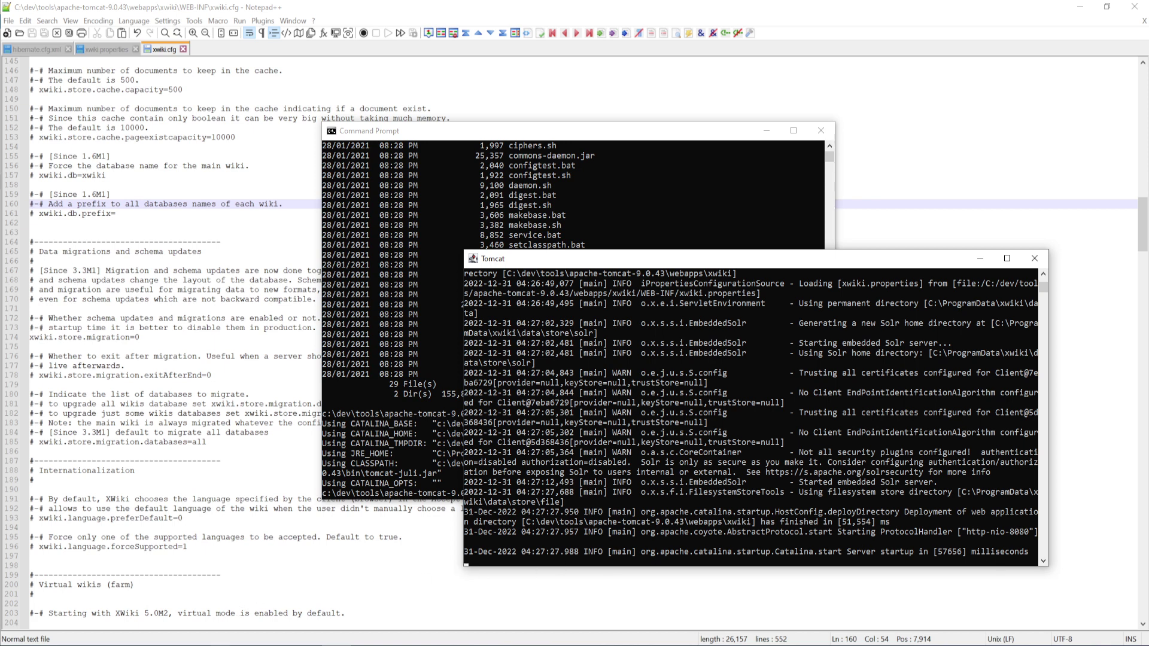
In a new Chrome tab, open the Tomcat home page and go to localhost:8080/xwiki
{"action": "mouse_move", "coordinate": [219, 645]}
{"action": "left_click", "coordinate": [242, 611]}
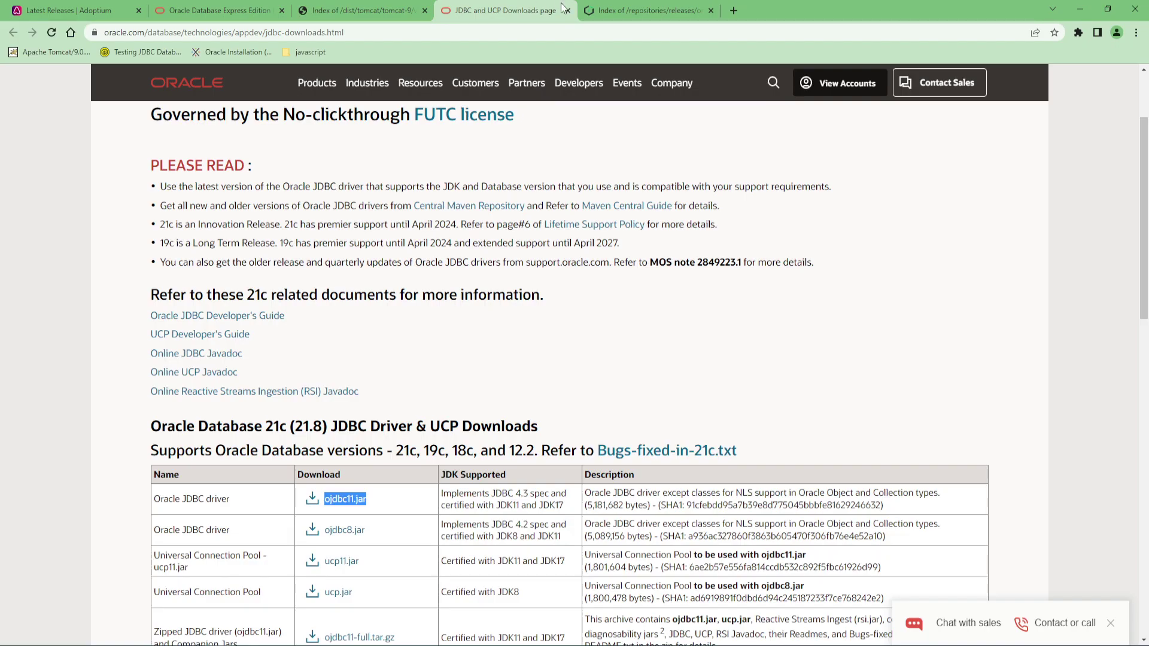
{"action": "left_click", "coordinate": [732, 11]}
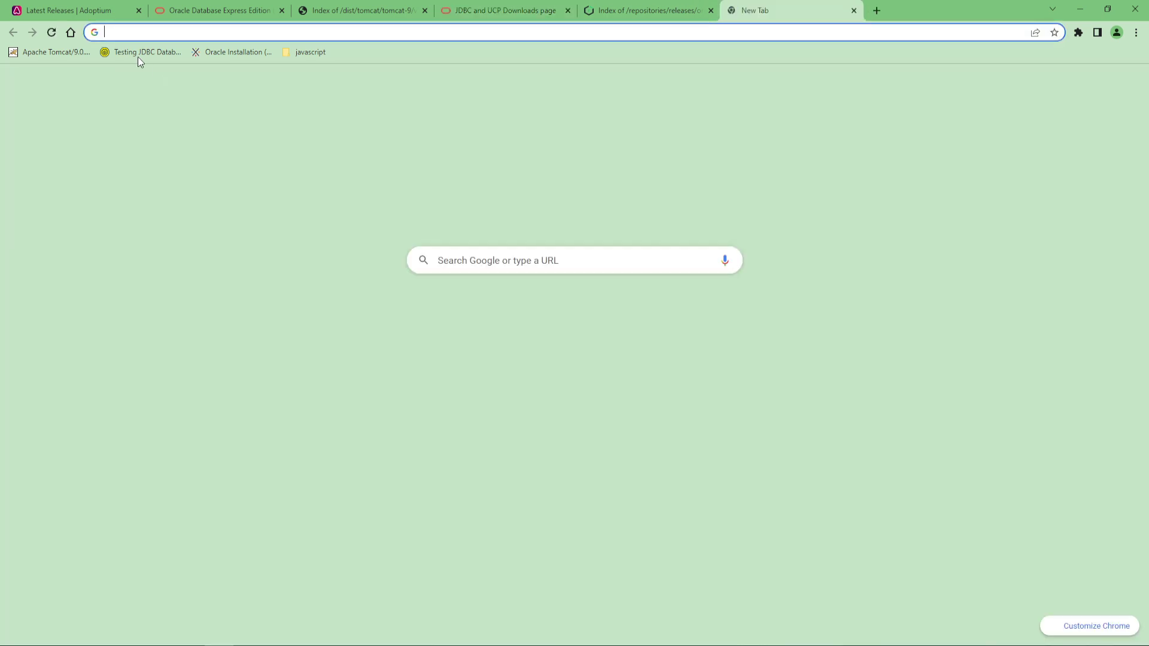
{"action": "left_click", "coordinate": [67, 51]}
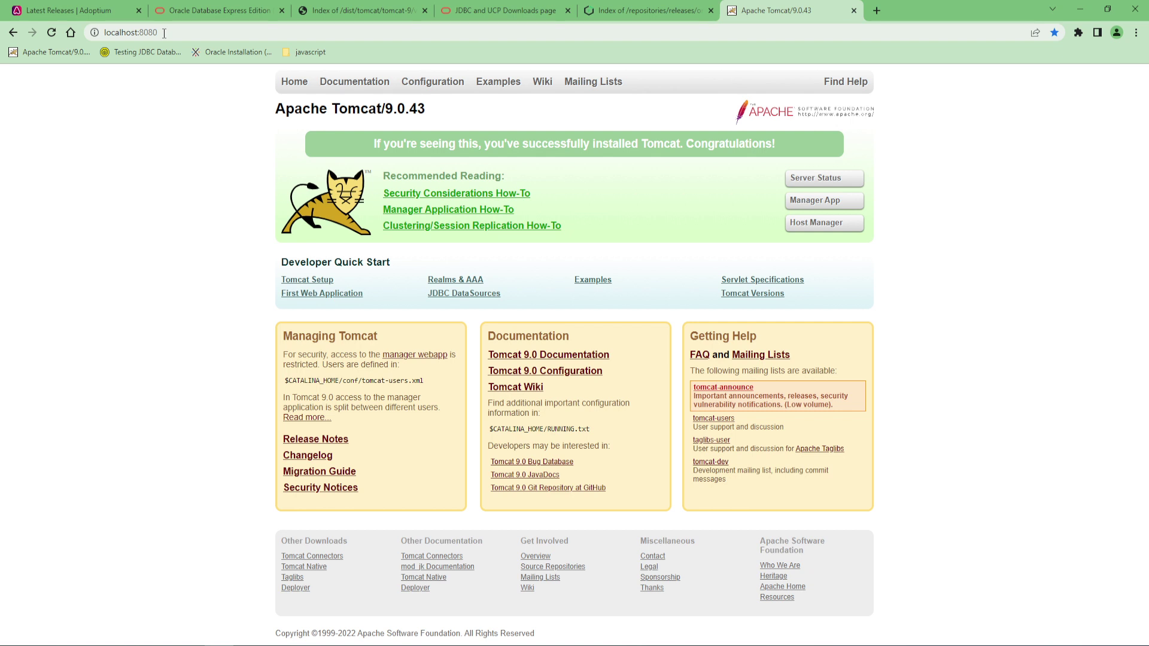
{"action": "left_click", "coordinate": [164, 33]}
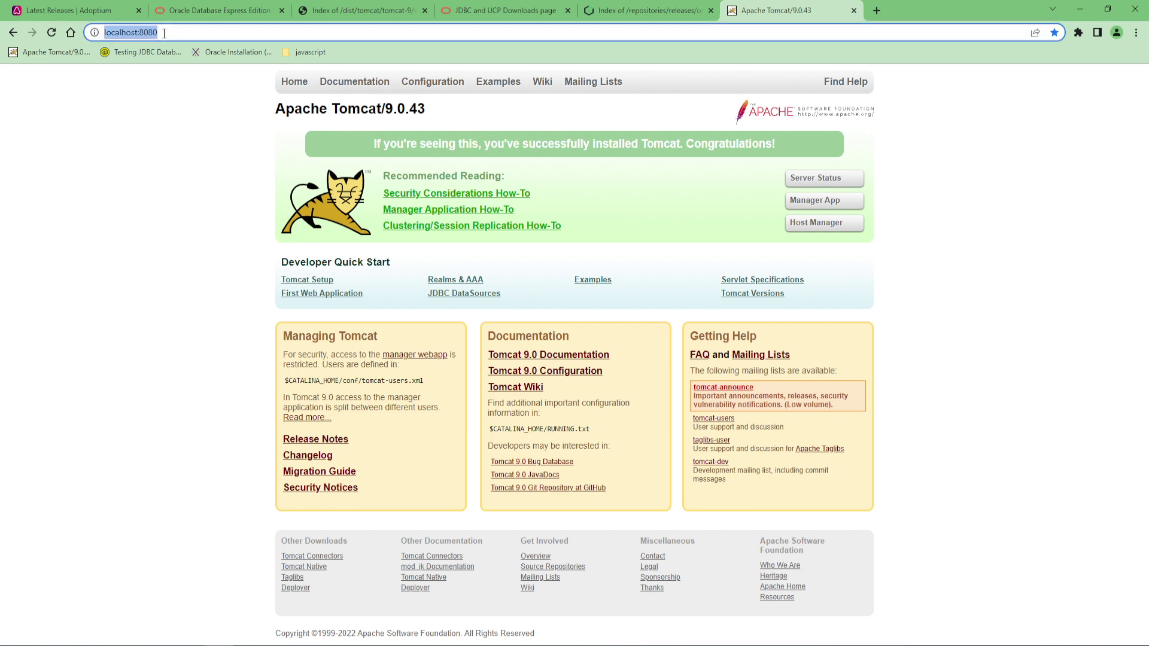
{"action": "left_click", "coordinate": [164, 33]}
{"action": "type", "text": "/xw"}
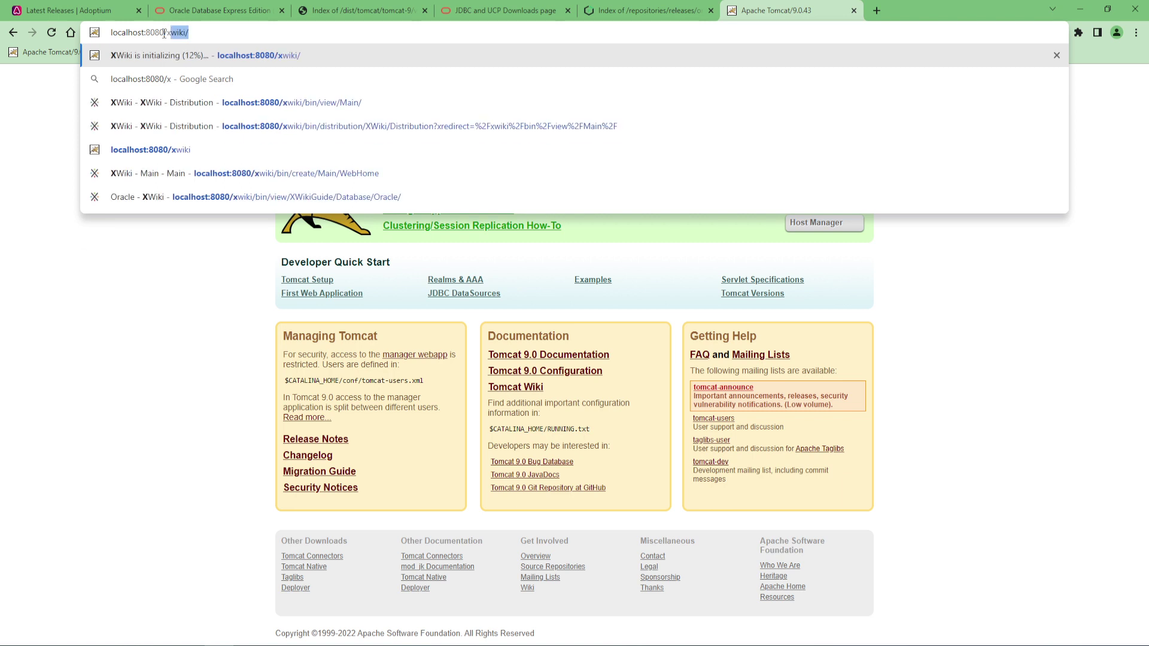
{"action": "type", "text": "iki"}
{"action": "key", "text": "Return"}
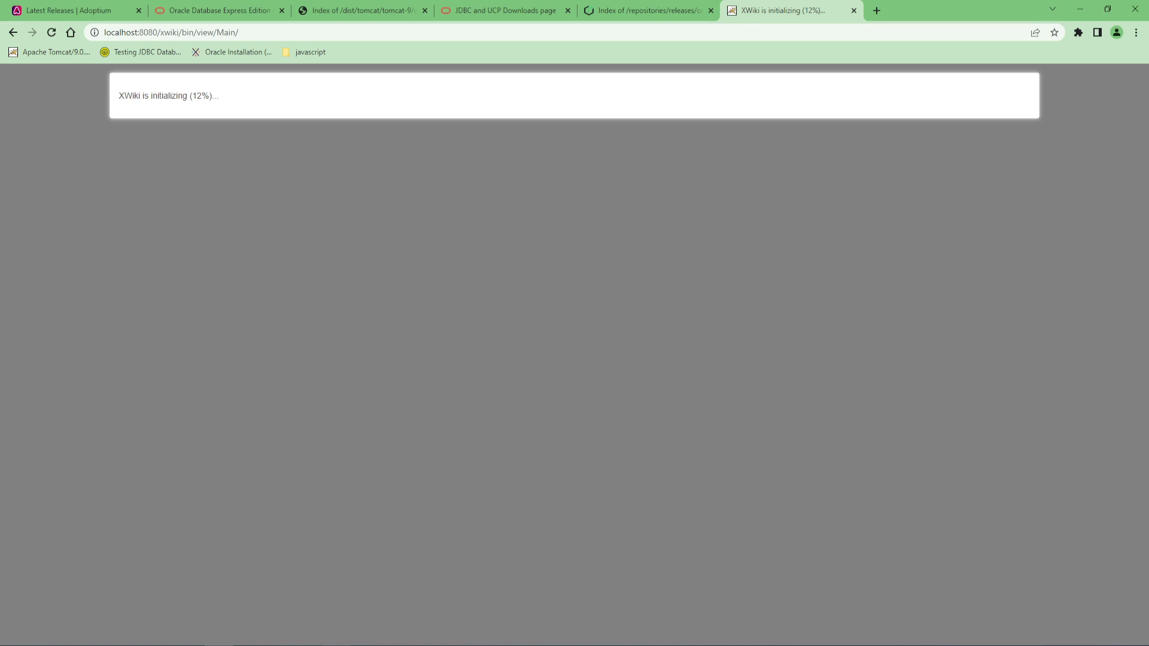
Check the Tomcat console log, then minimize it to reveal the Distribution Wizard's setup steps
{"action": "mouse_move", "coordinate": [335, 640]}
{"action": "left_click", "coordinate": [335, 604]}
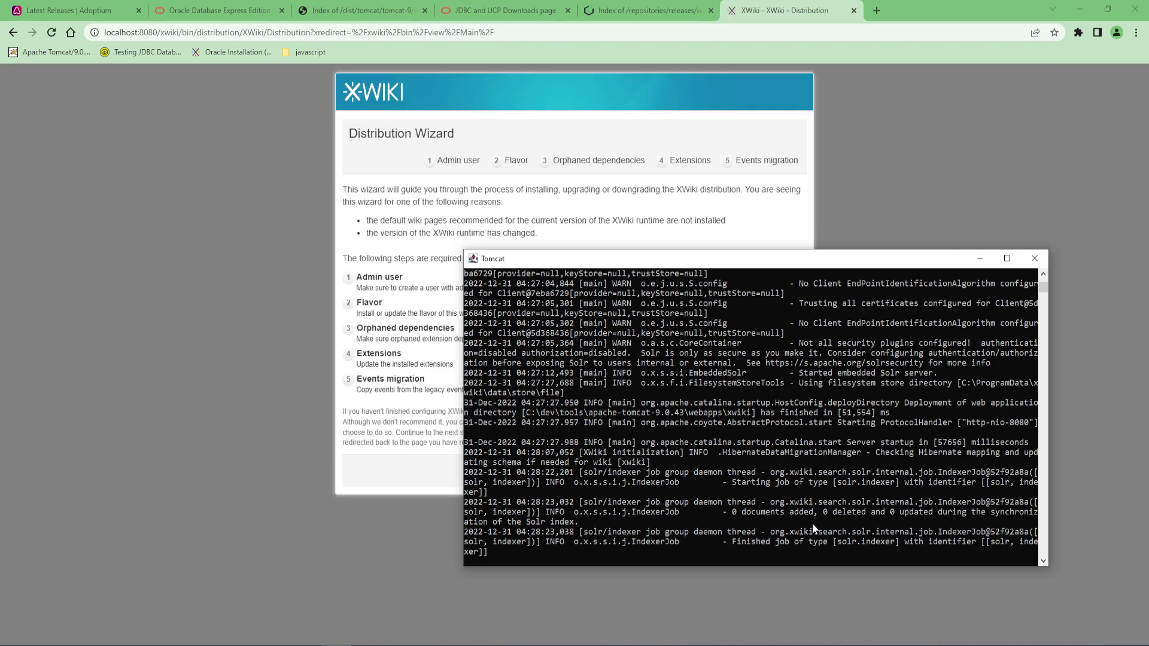
{"action": "left_click", "coordinate": [971, 258]}
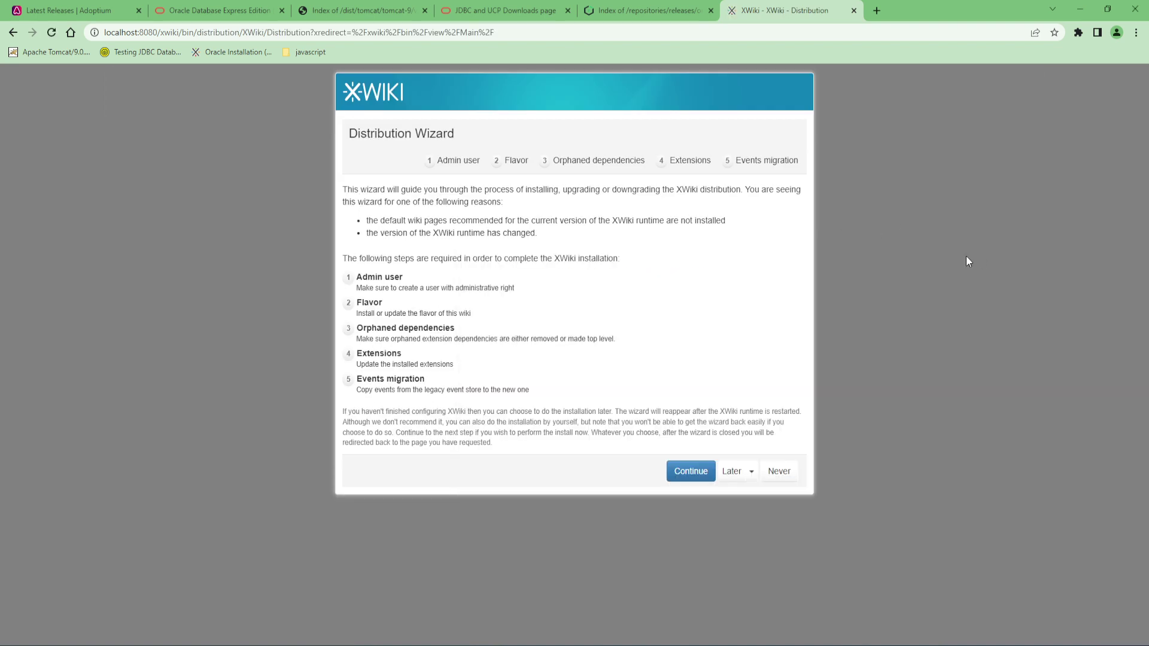